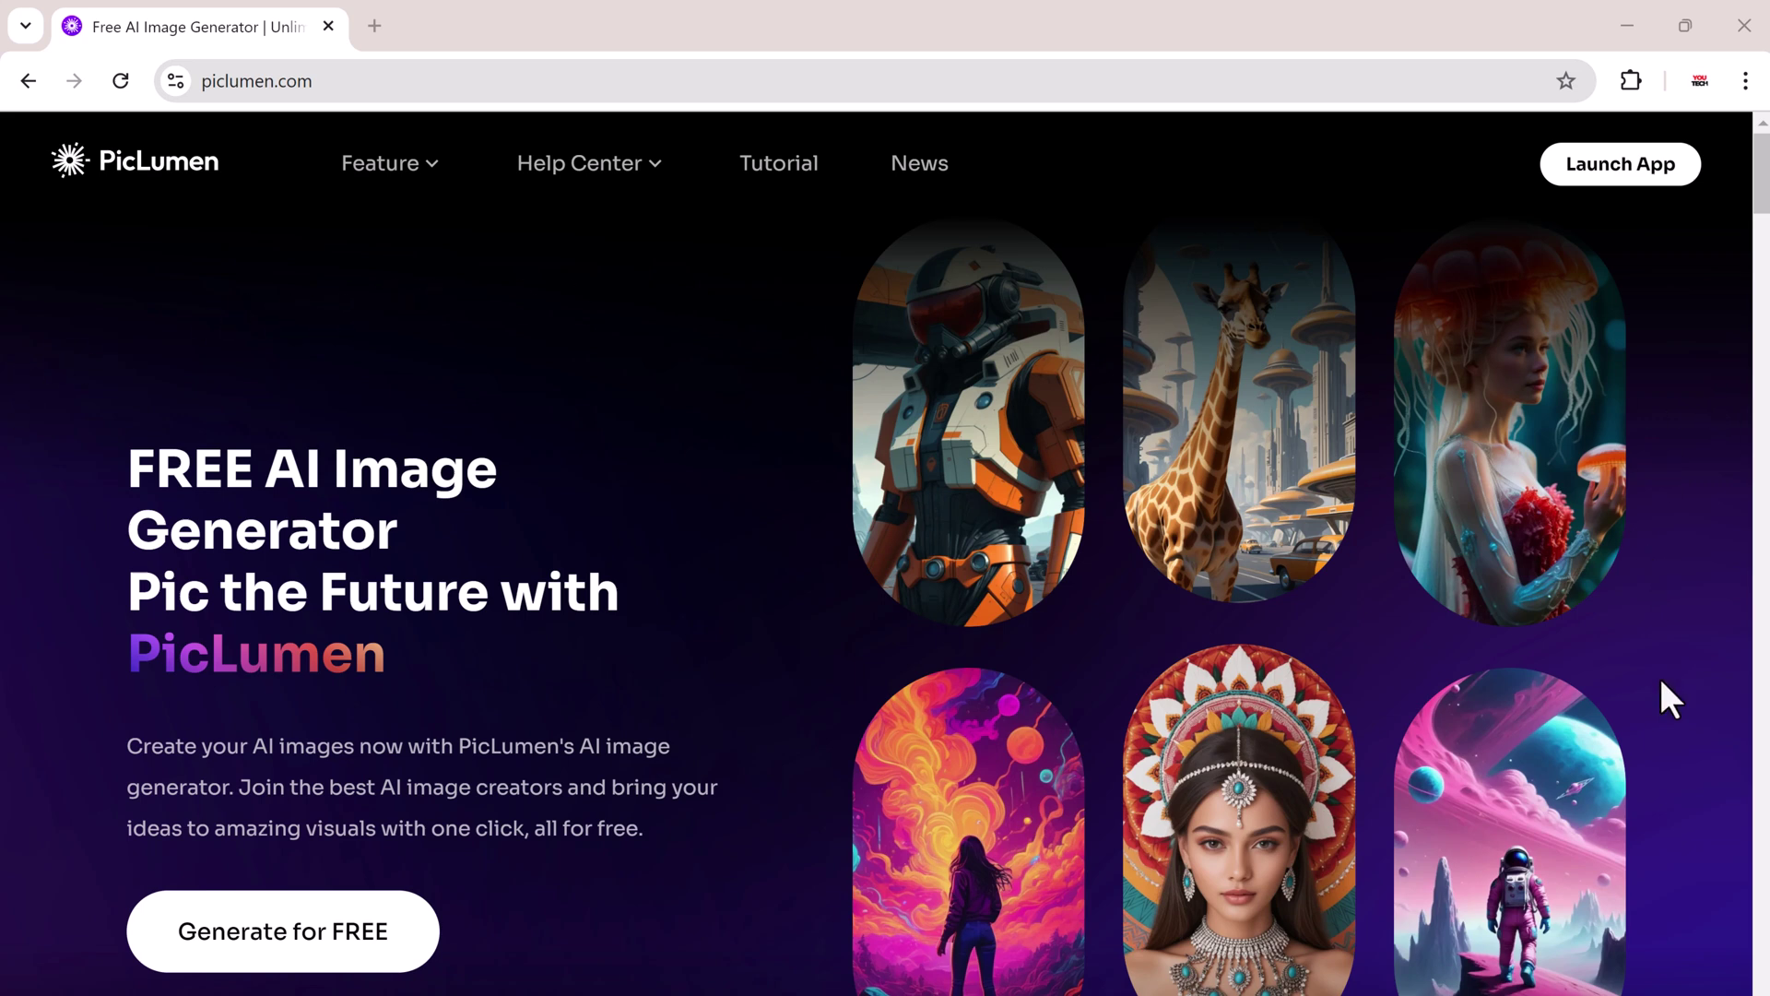
{"action": "scroll", "coordinate": [1474, 600], "scroll_direction": "down", "scroll_amount": 3}
{"action": "scroll", "coordinate": [1472, 593], "scroll_direction": "down", "scroll_amount": 3}
{"action": "scroll", "coordinate": [1472, 594], "scroll_direction": "down", "scroll_amount": 2}
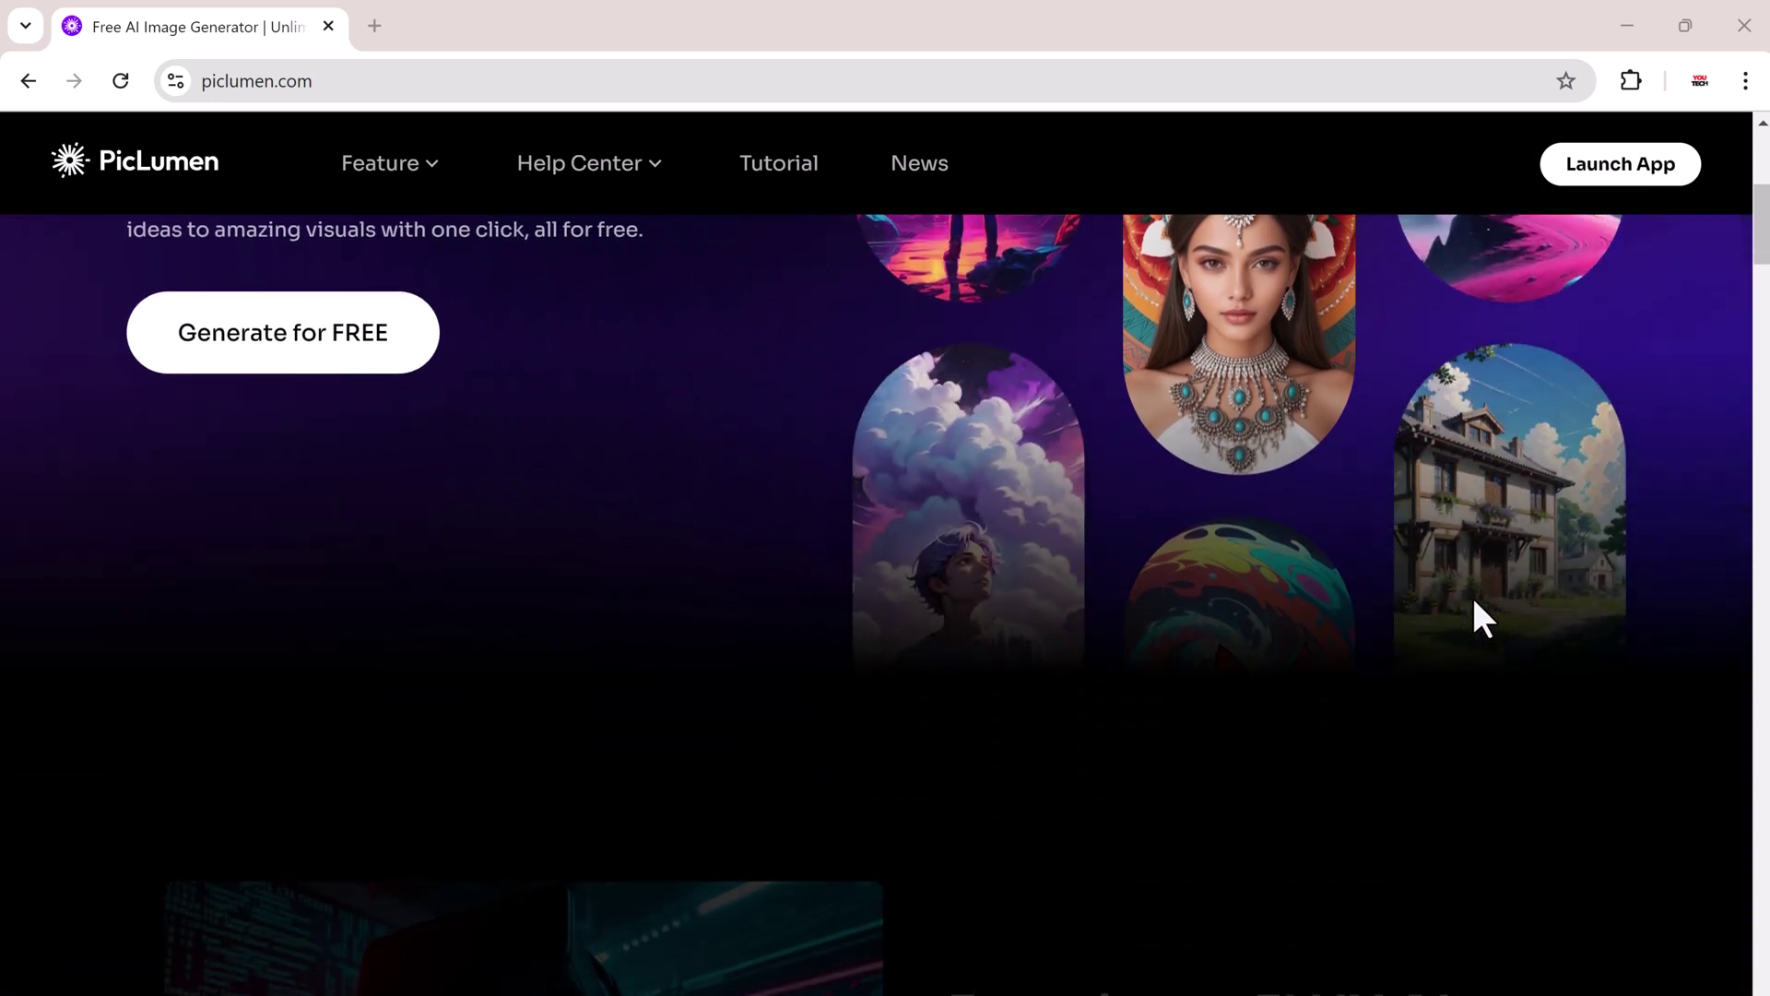
{"action": "scroll", "coordinate": [1472, 593], "scroll_direction": "down", "scroll_amount": 3}
{"action": "scroll", "coordinate": [1483, 617], "scroll_direction": "down", "scroll_amount": 3}
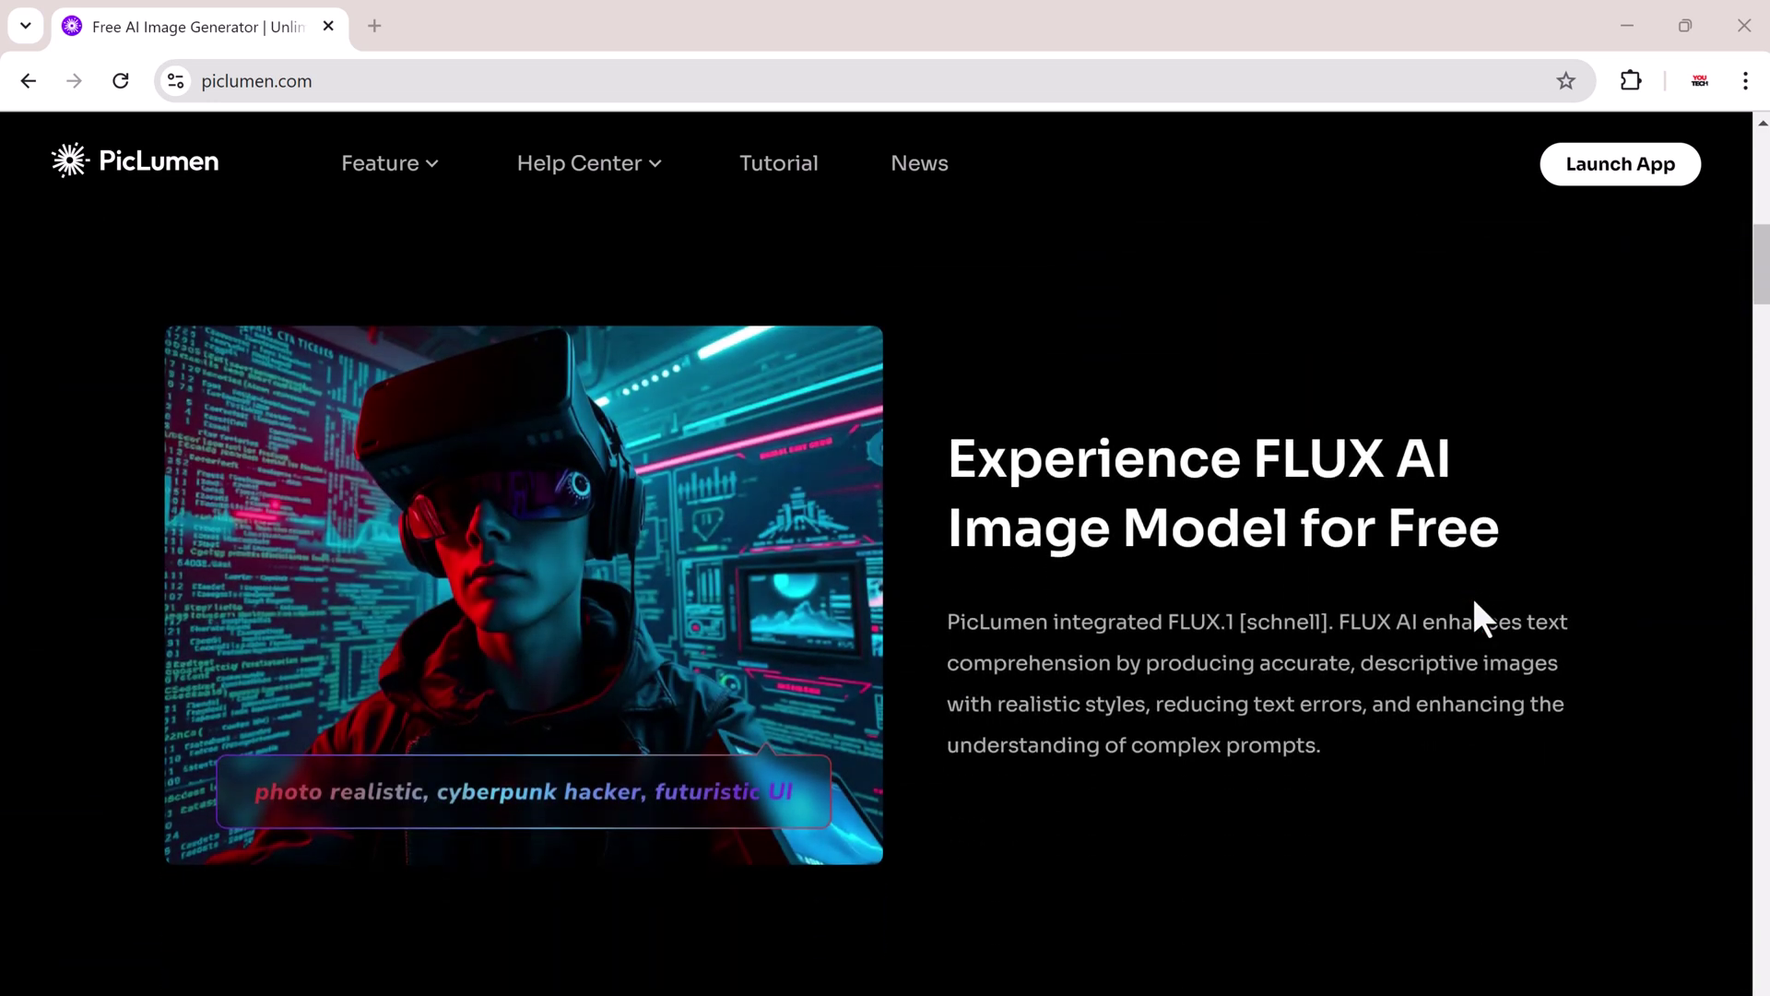
{"action": "scroll", "coordinate": [1433, 608], "scroll_direction": "down", "scroll_amount": 2}
{"action": "scroll", "coordinate": [1433, 607], "scroll_direction": "down", "scroll_amount": 4}
{"action": "scroll", "coordinate": [1434, 608], "scroll_direction": "down", "scroll_amount": 2}
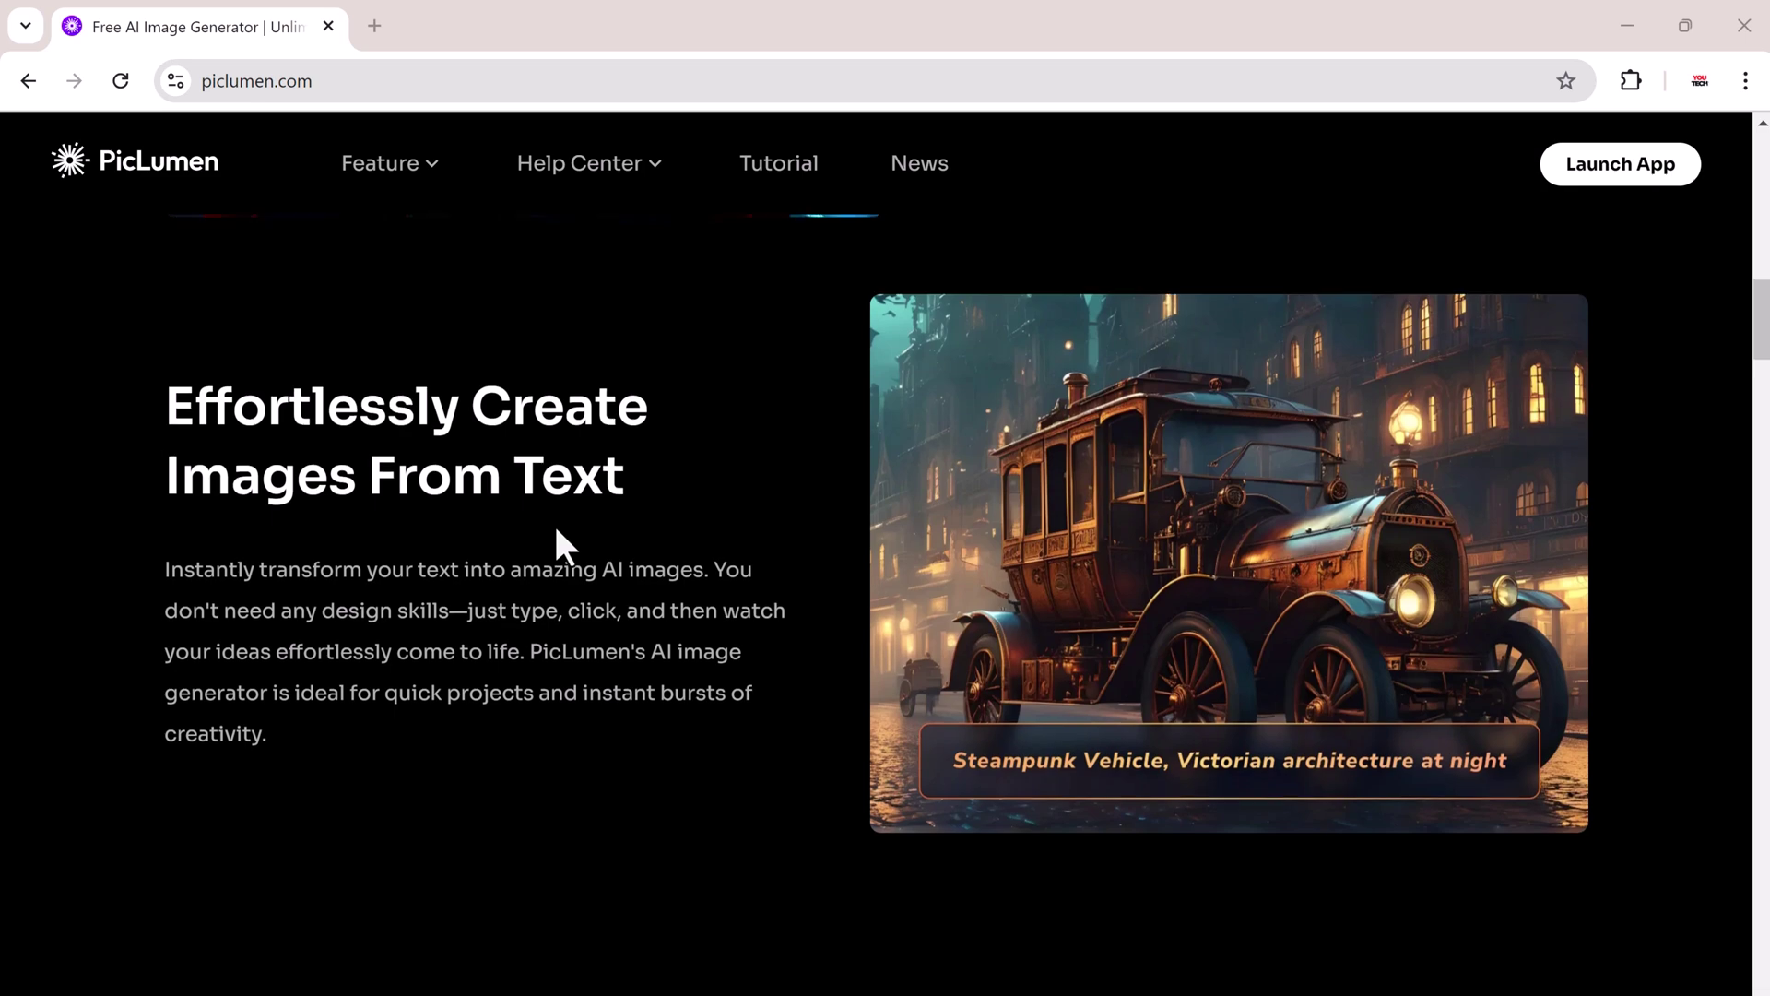
{"action": "scroll", "coordinate": [554, 522], "scroll_direction": "down", "scroll_amount": 5}
{"action": "scroll", "coordinate": [554, 527], "scroll_direction": "up", "scroll_amount": 6}
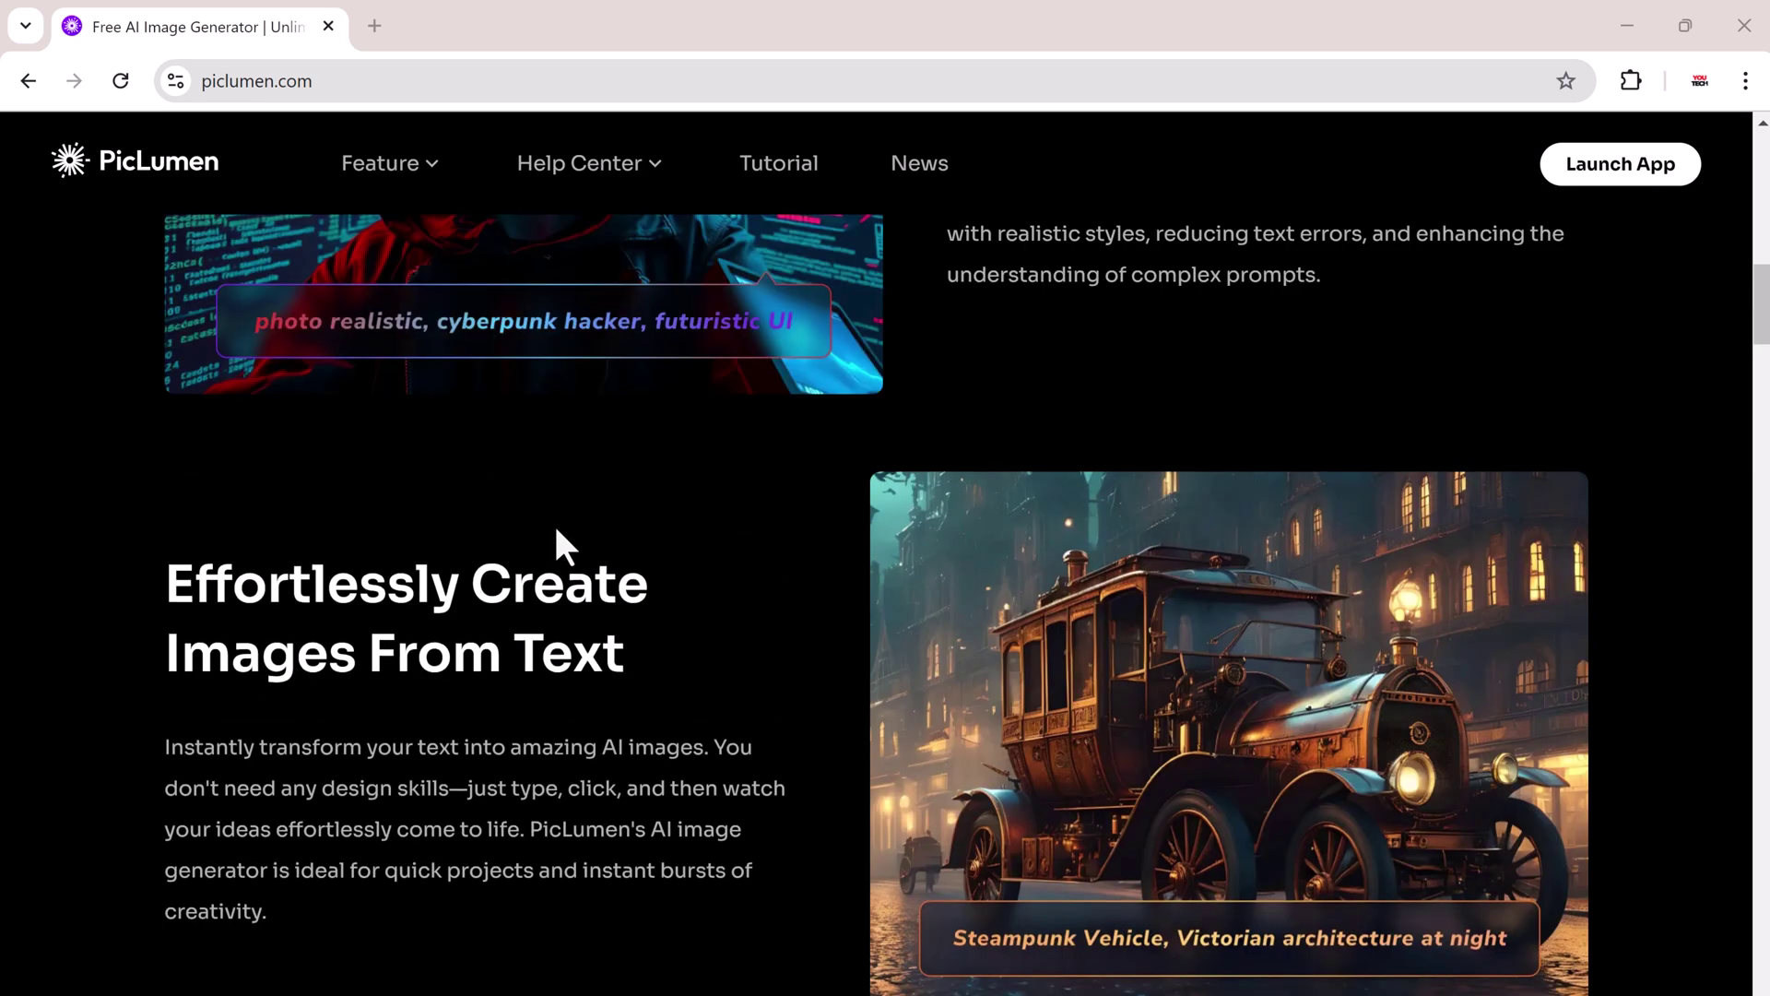
{"action": "scroll", "coordinate": [555, 525], "scroll_direction": "down", "scroll_amount": 3}
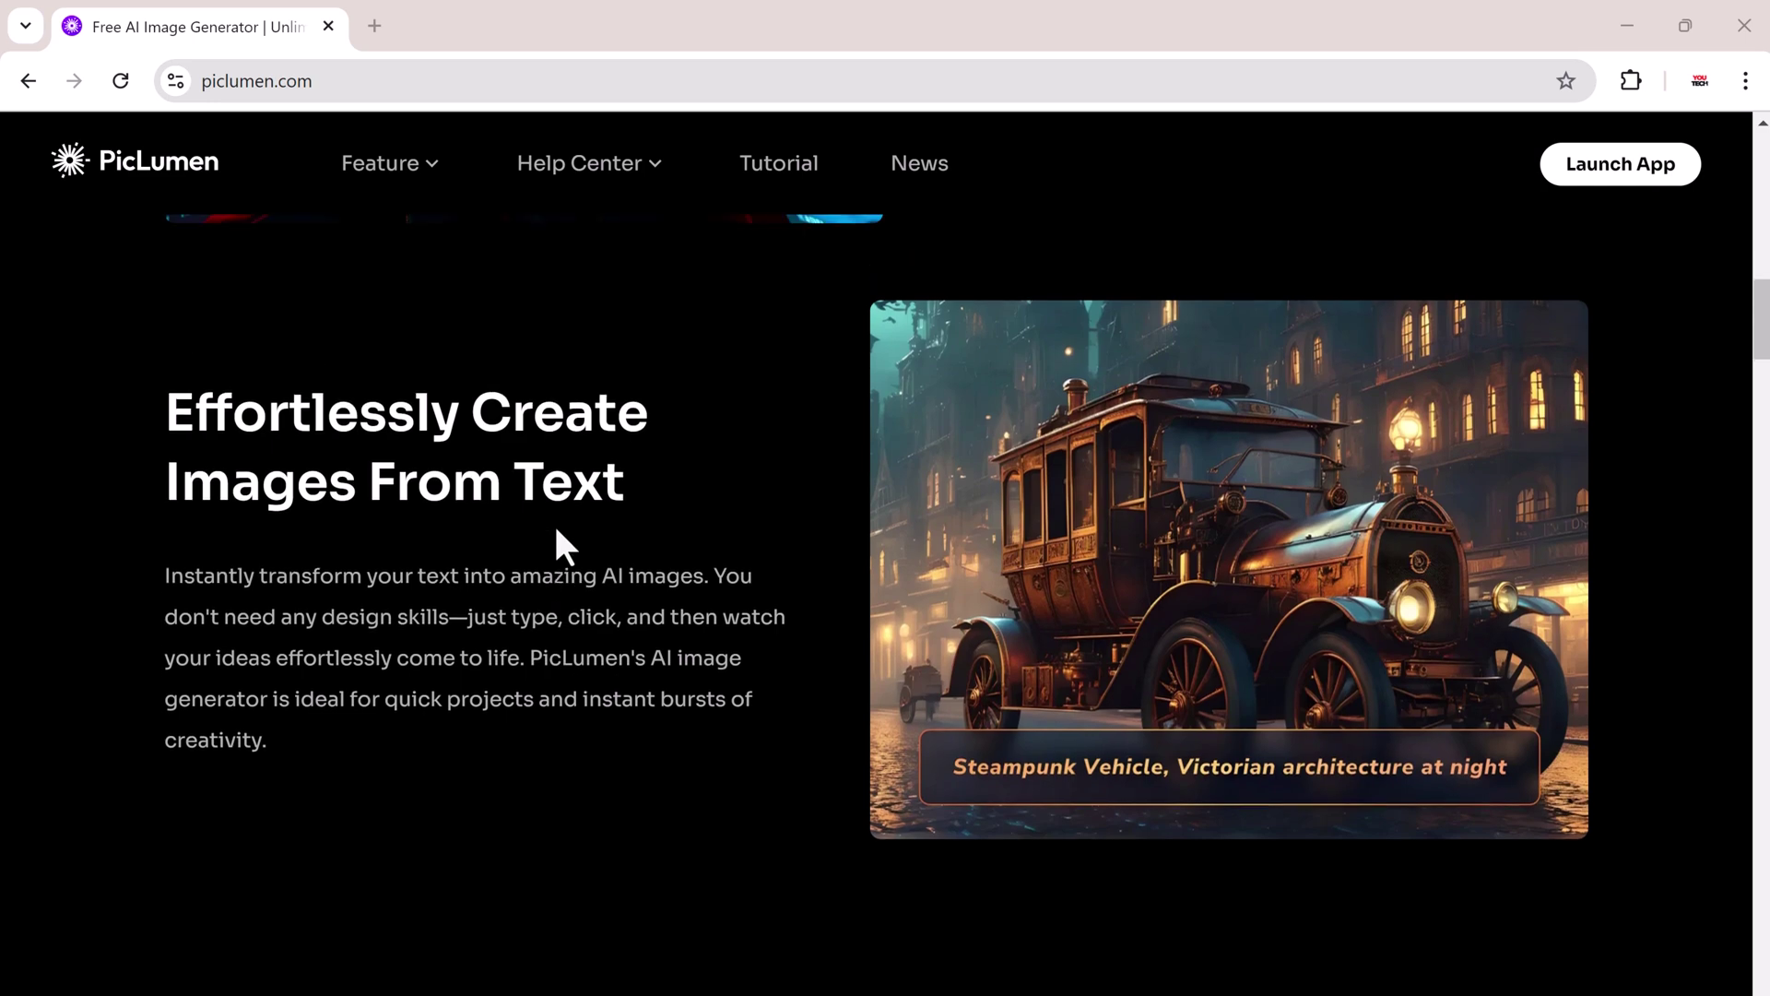
{"action": "scroll", "coordinate": [554, 522], "scroll_direction": "down", "scroll_amount": 3}
{"action": "scroll", "coordinate": [554, 522], "scroll_direction": "down", "scroll_amount": 3}
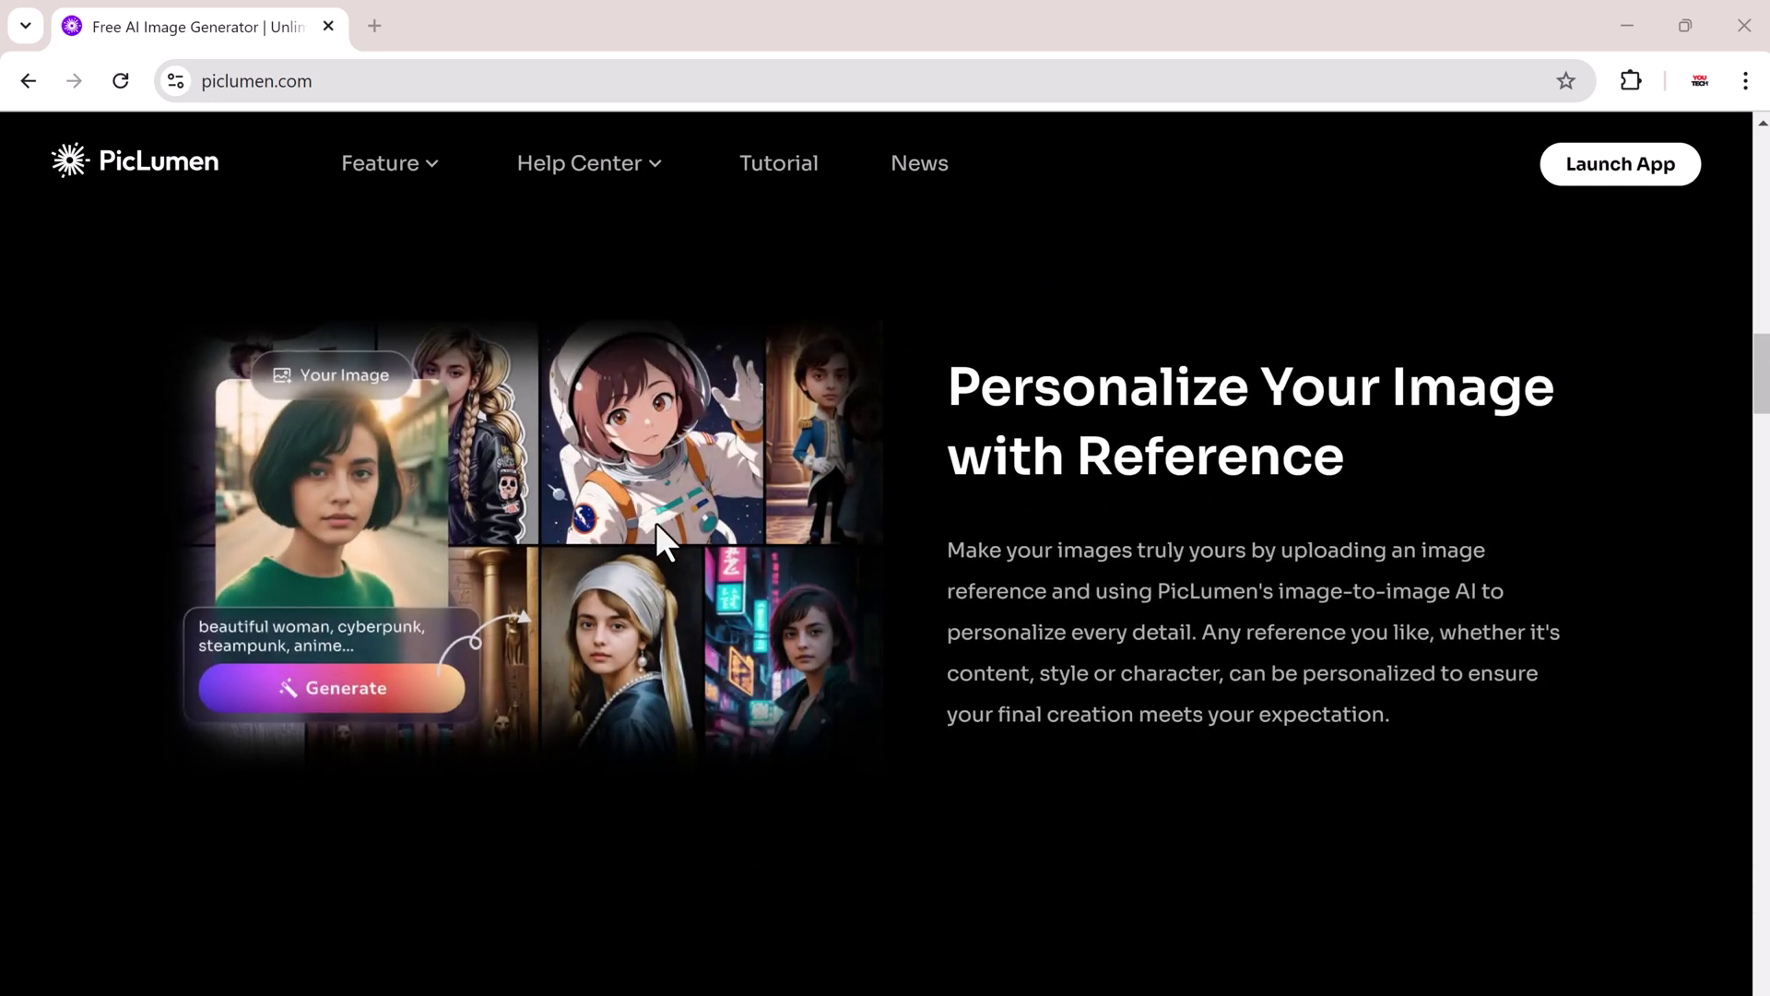
{"action": "scroll", "coordinate": [1131, 586], "scroll_direction": "down", "scroll_amount": 3}
{"action": "scroll", "coordinate": [1131, 587], "scroll_direction": "down", "scroll_amount": 5}
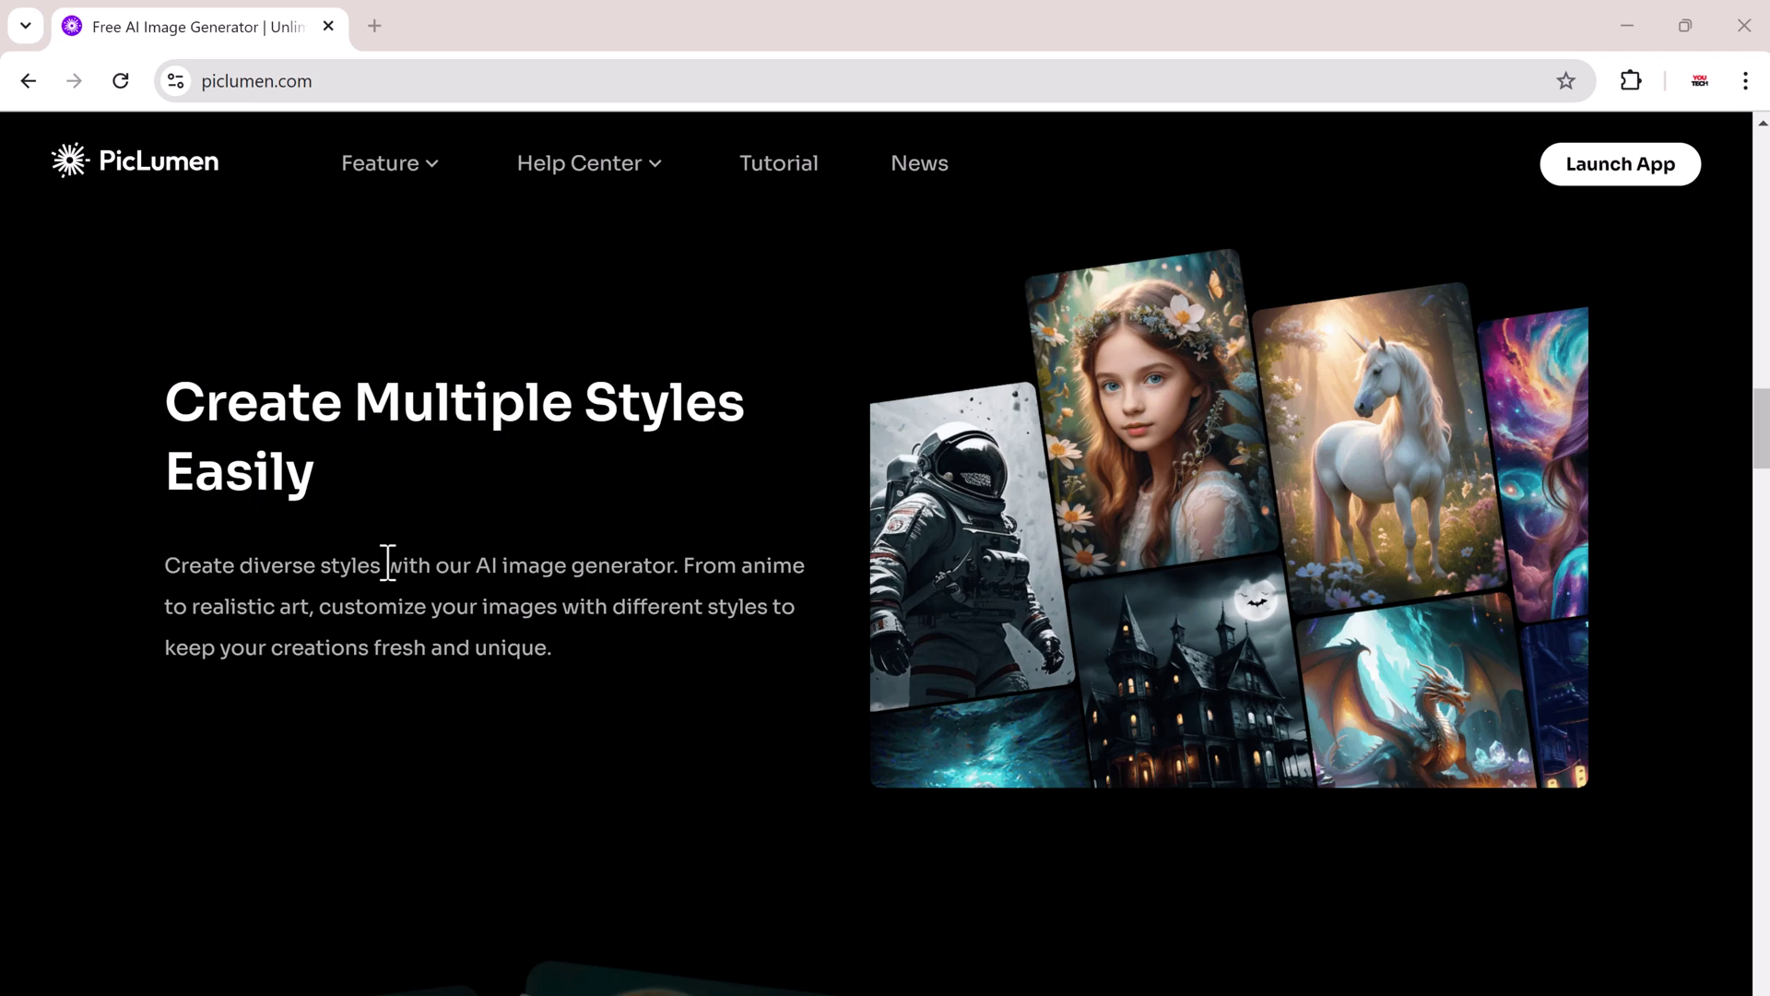
{"action": "scroll", "coordinate": [389, 564], "scroll_direction": "down", "scroll_amount": 3}
{"action": "scroll", "coordinate": [389, 562], "scroll_direction": "down", "scroll_amount": 3}
{"action": "scroll", "coordinate": [388, 563], "scroll_direction": "down", "scroll_amount": 2}
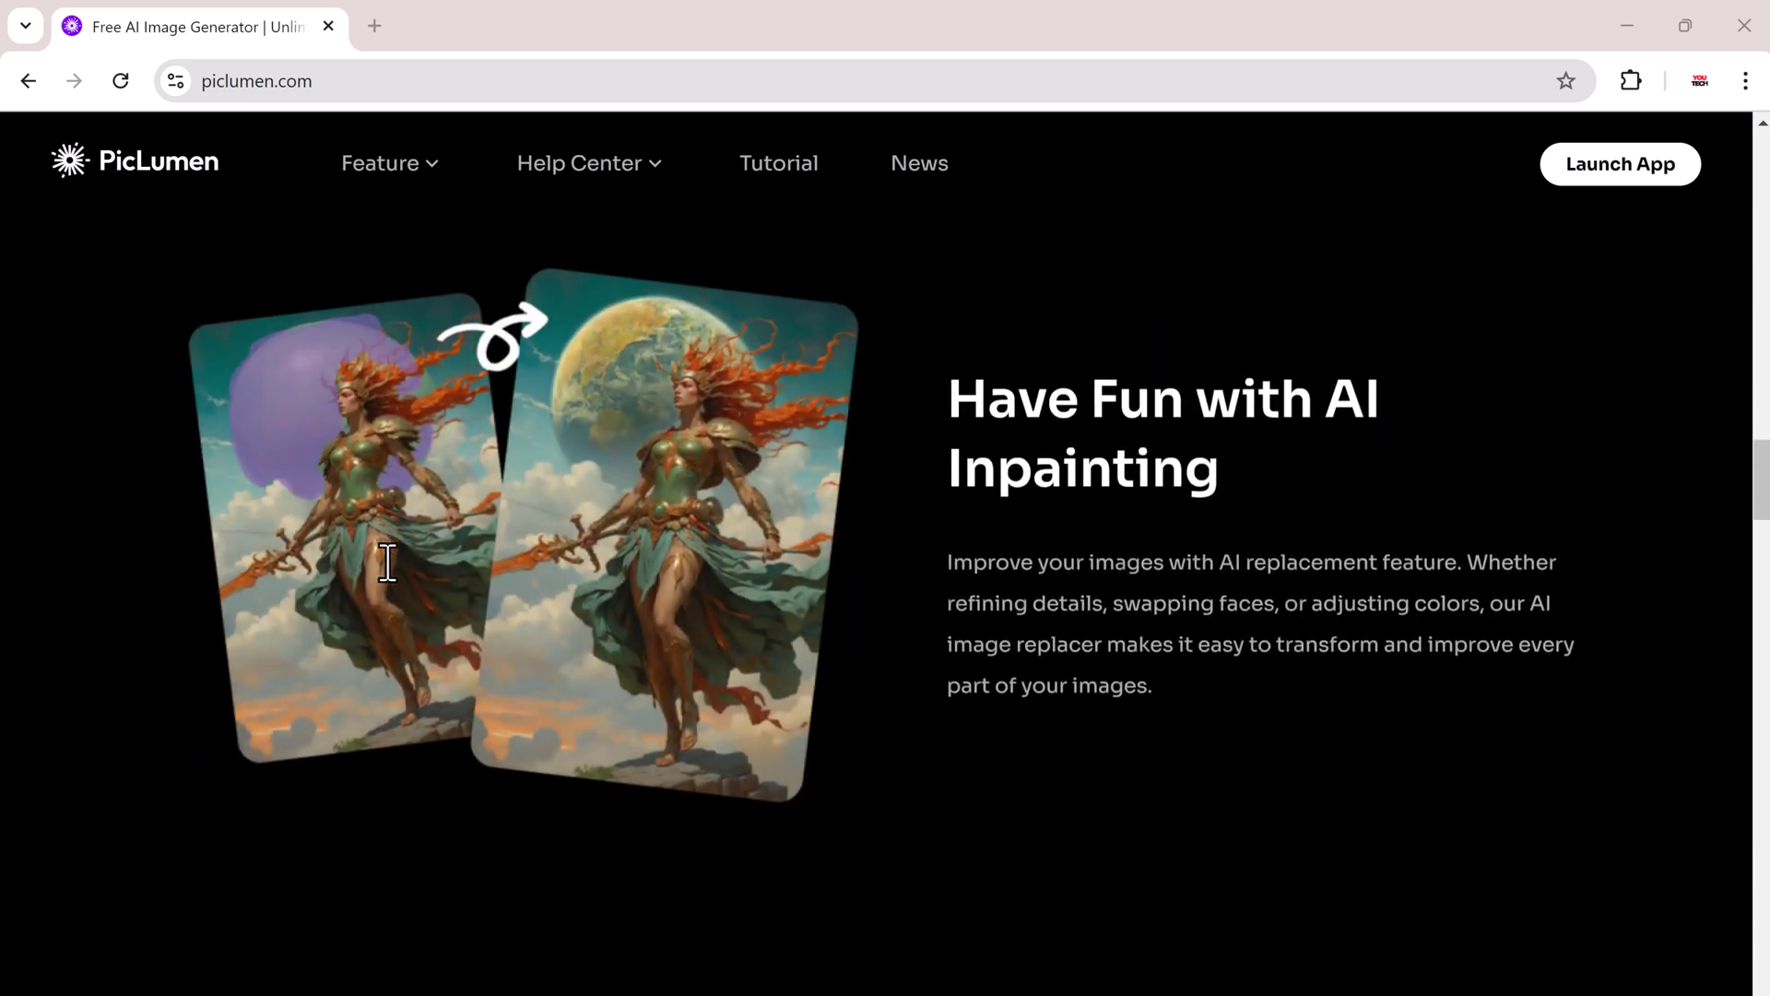
{"action": "scroll", "coordinate": [388, 563], "scroll_direction": "down", "scroll_amount": 3}
{"action": "scroll", "coordinate": [388, 562], "scroll_direction": "down", "scroll_amount": 3}
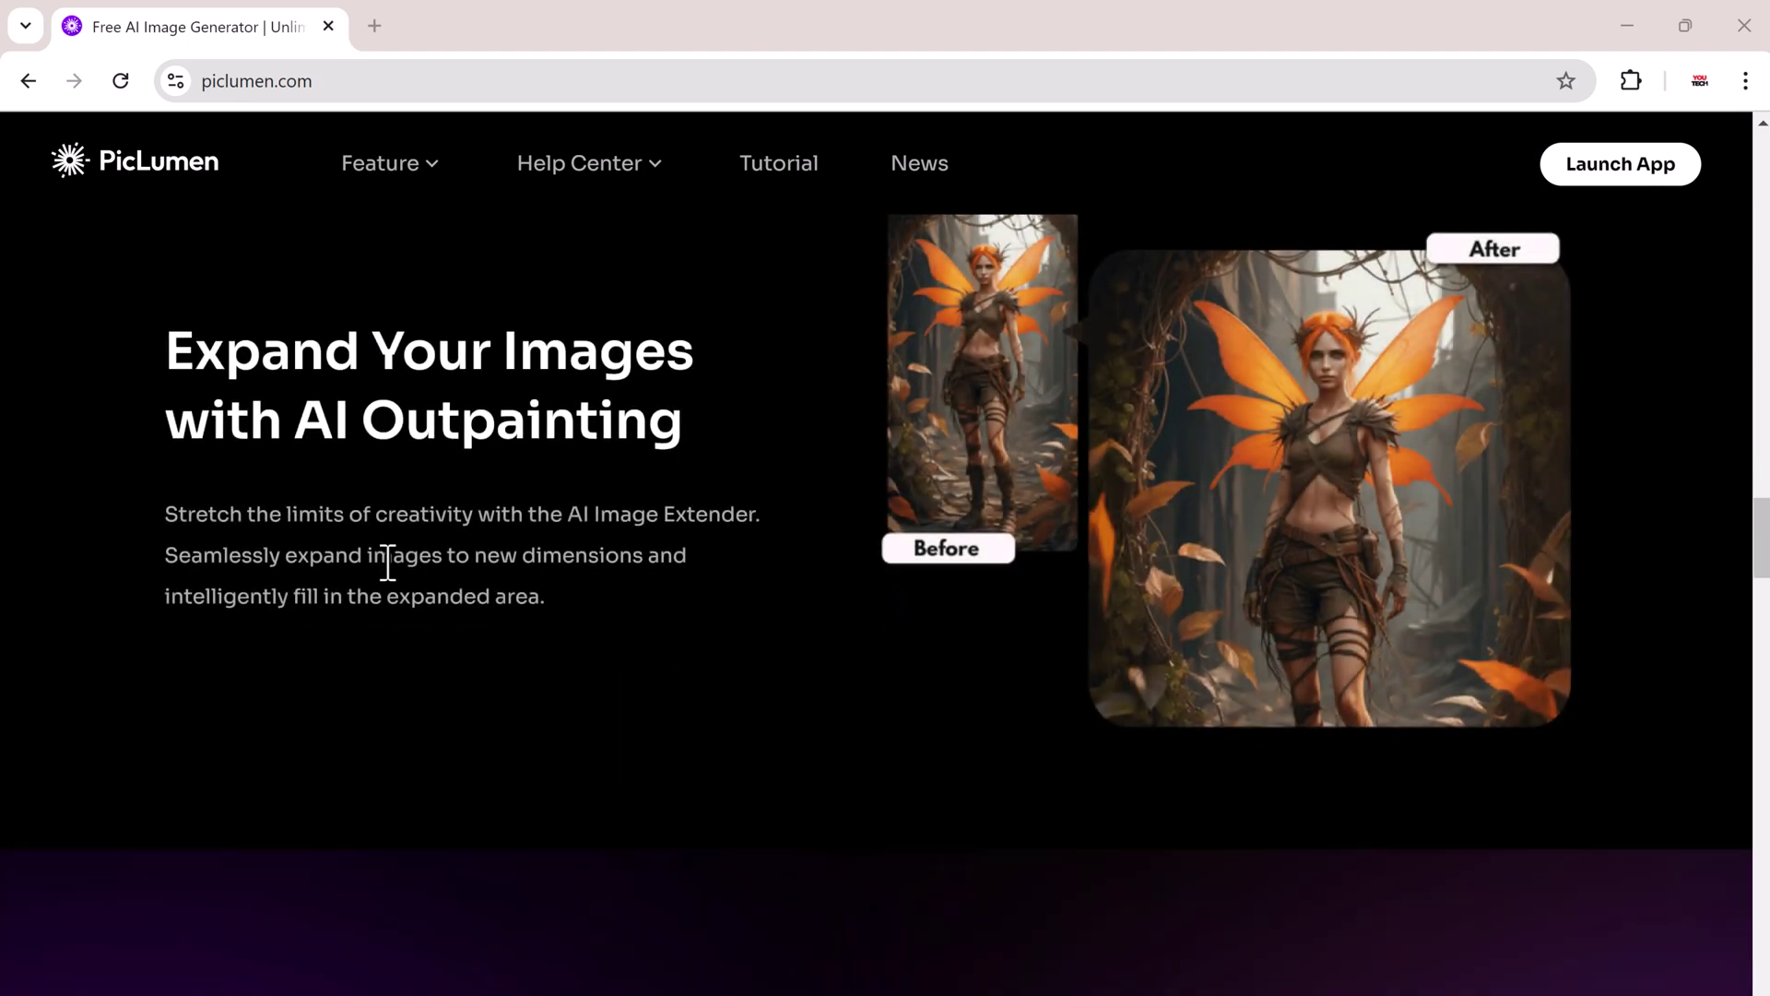
{"action": "scroll", "coordinate": [389, 564], "scroll_direction": "down", "scroll_amount": 1}
{"action": "scroll", "coordinate": [389, 563], "scroll_direction": "down", "scroll_amount": 4}
{"action": "scroll", "coordinate": [389, 562], "scroll_direction": "down", "scroll_amount": 1}
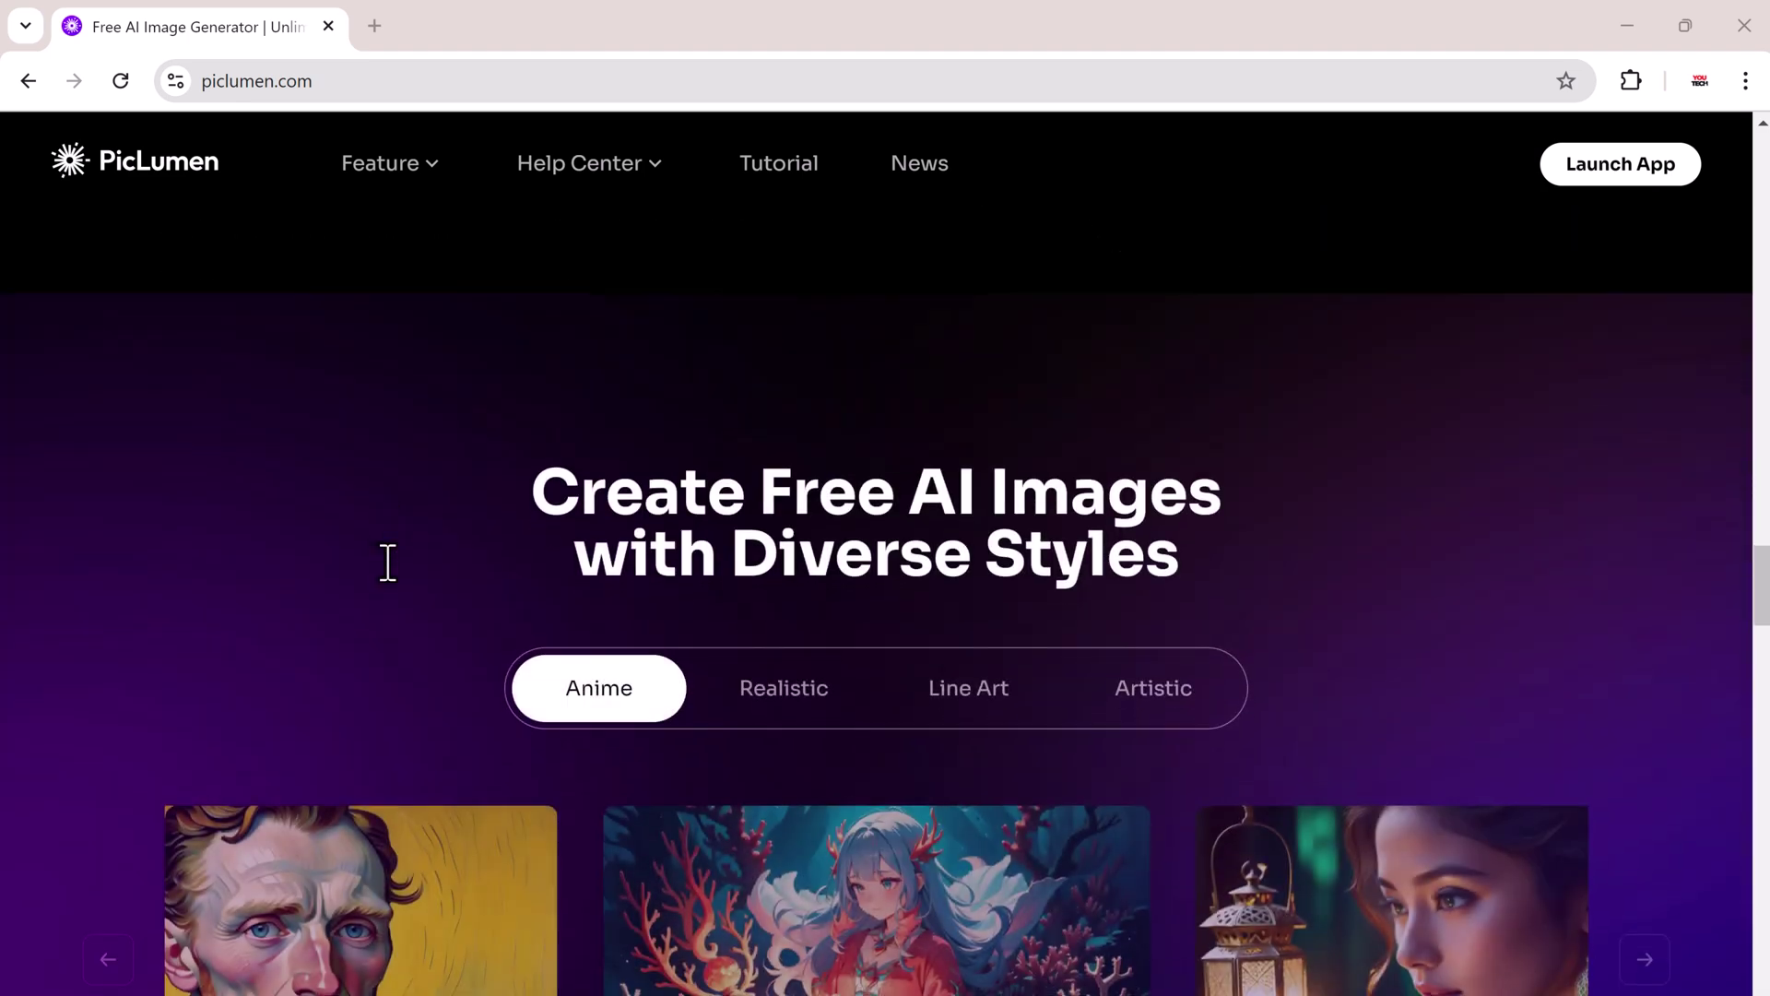
{"action": "scroll", "coordinate": [389, 564], "scroll_direction": "down", "scroll_amount": 2}
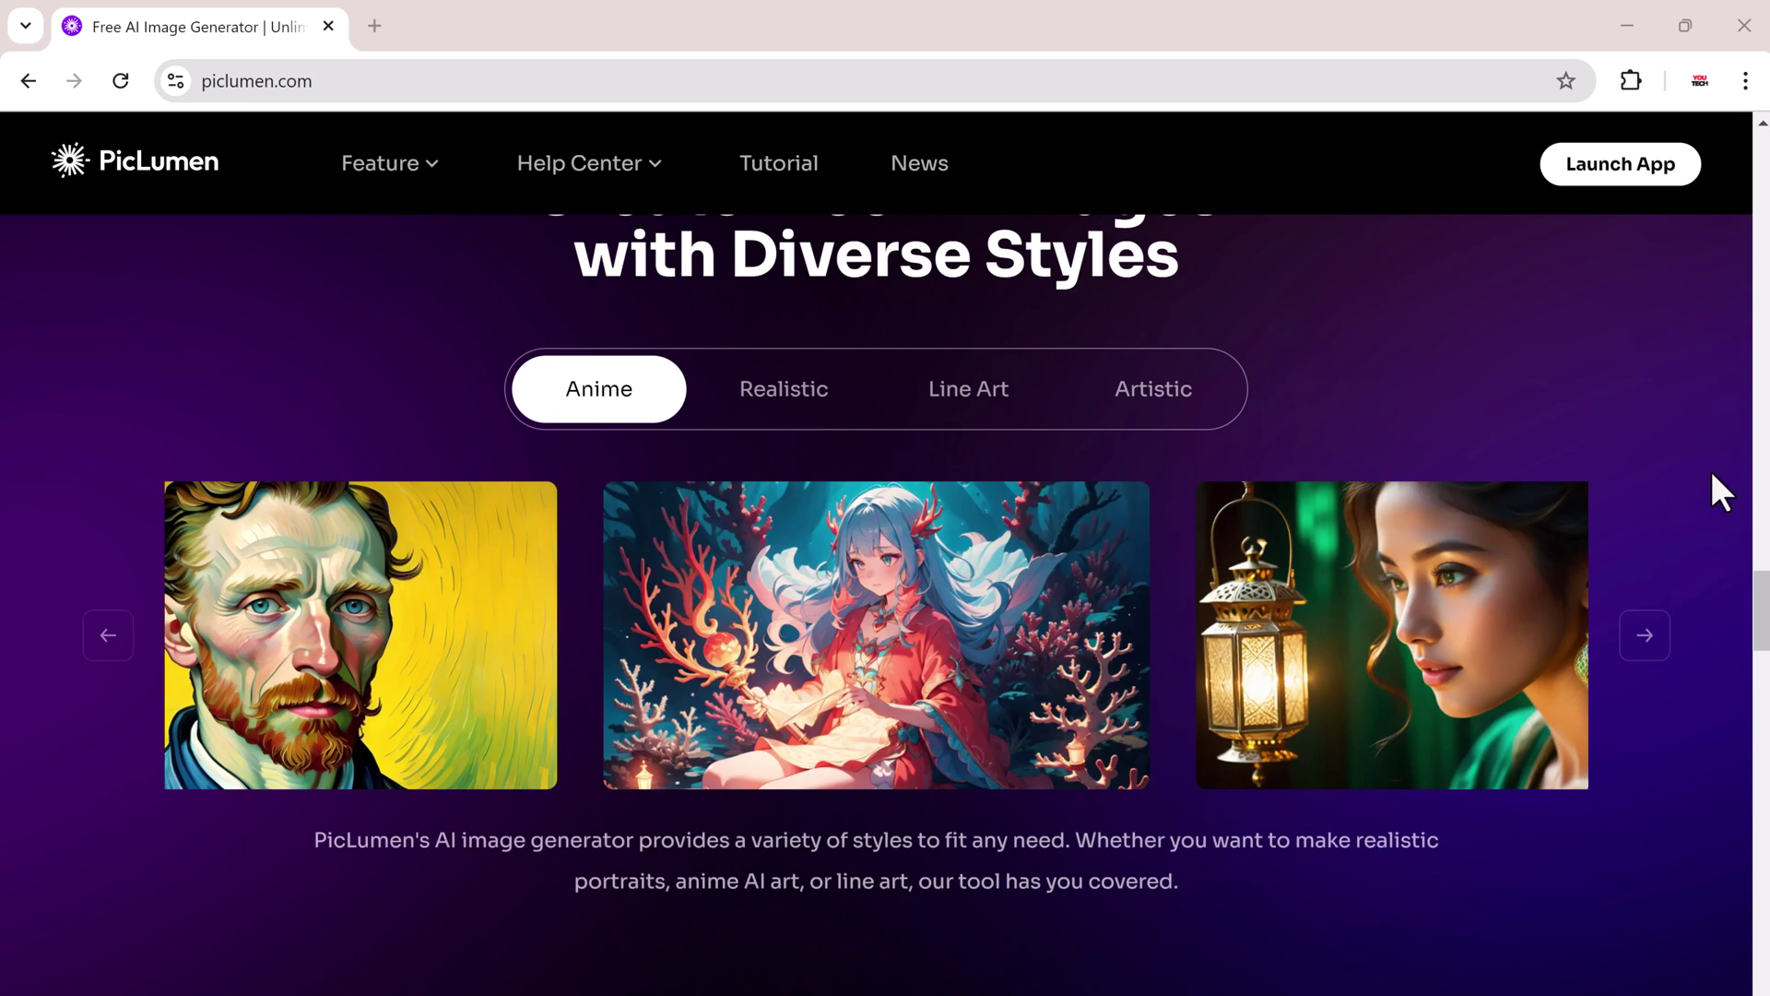
{"action": "scroll", "coordinate": [1710, 467], "scroll_direction": "up", "scroll_amount": 2}
{"action": "scroll", "coordinate": [1710, 467], "scroll_direction": "up", "scroll_amount": 10}
{"action": "scroll", "coordinate": [1711, 468], "scroll_direction": "up", "scroll_amount": 8}
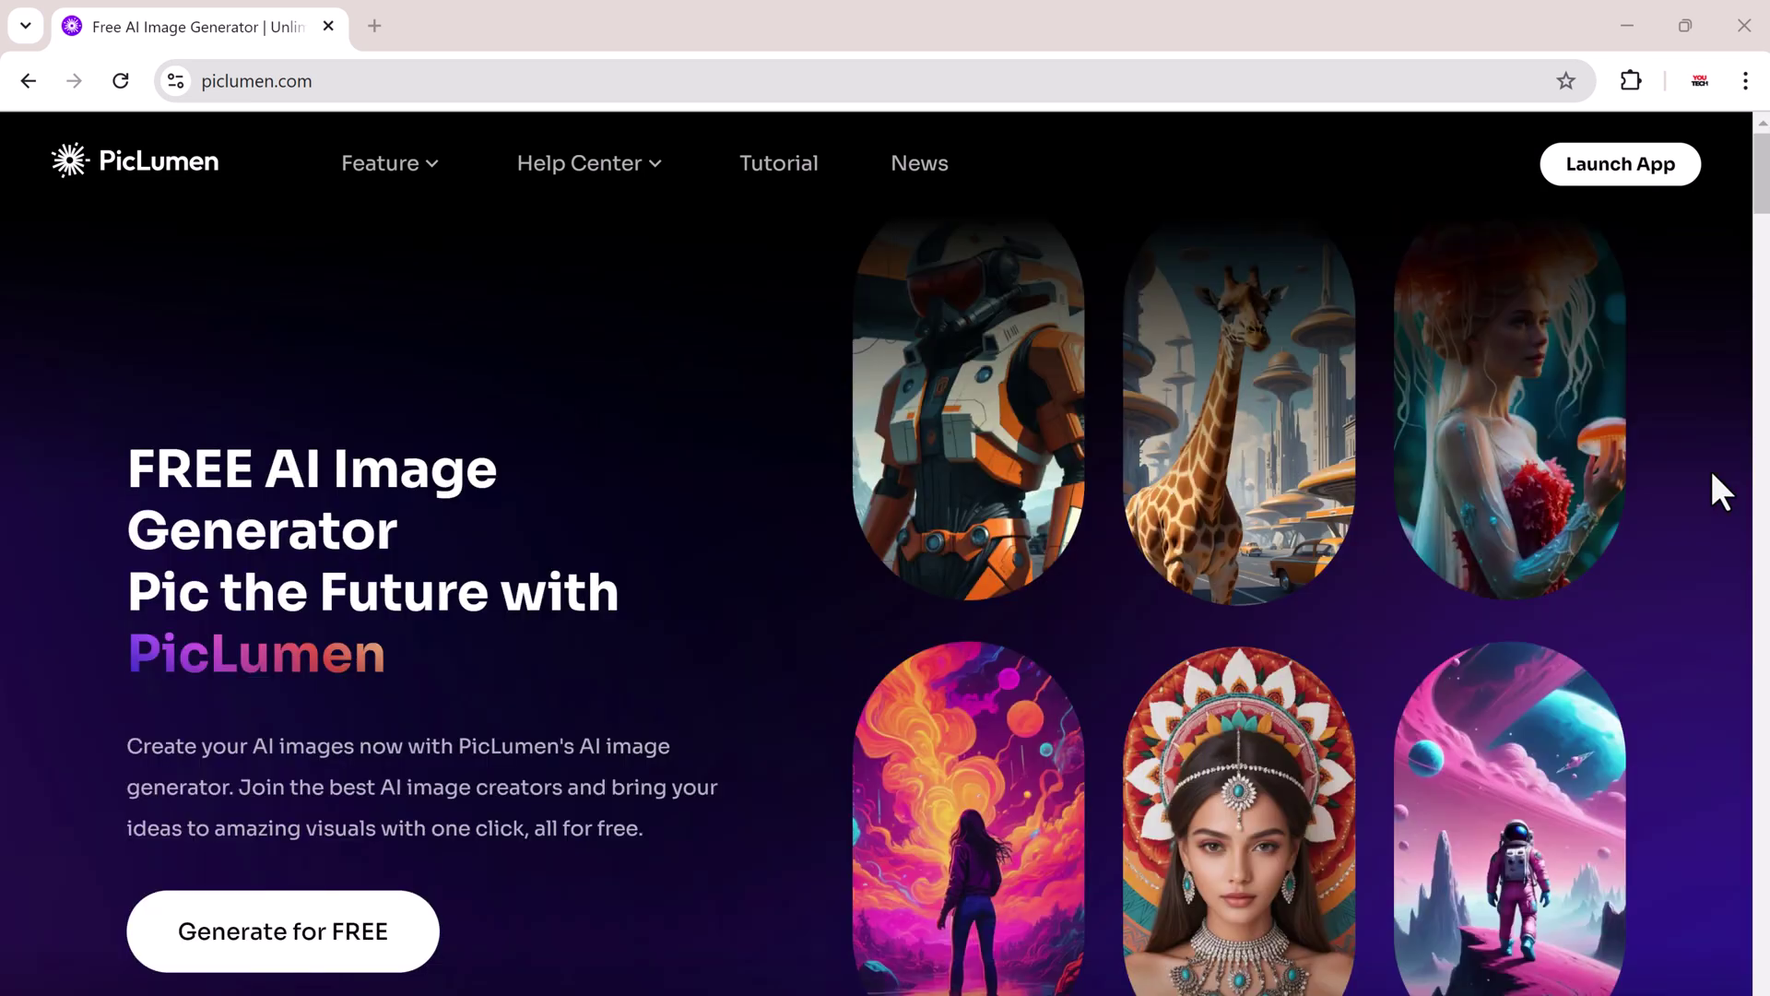
{"action": "scroll", "coordinate": [1709, 466], "scroll_direction": "down", "scroll_amount": 1}
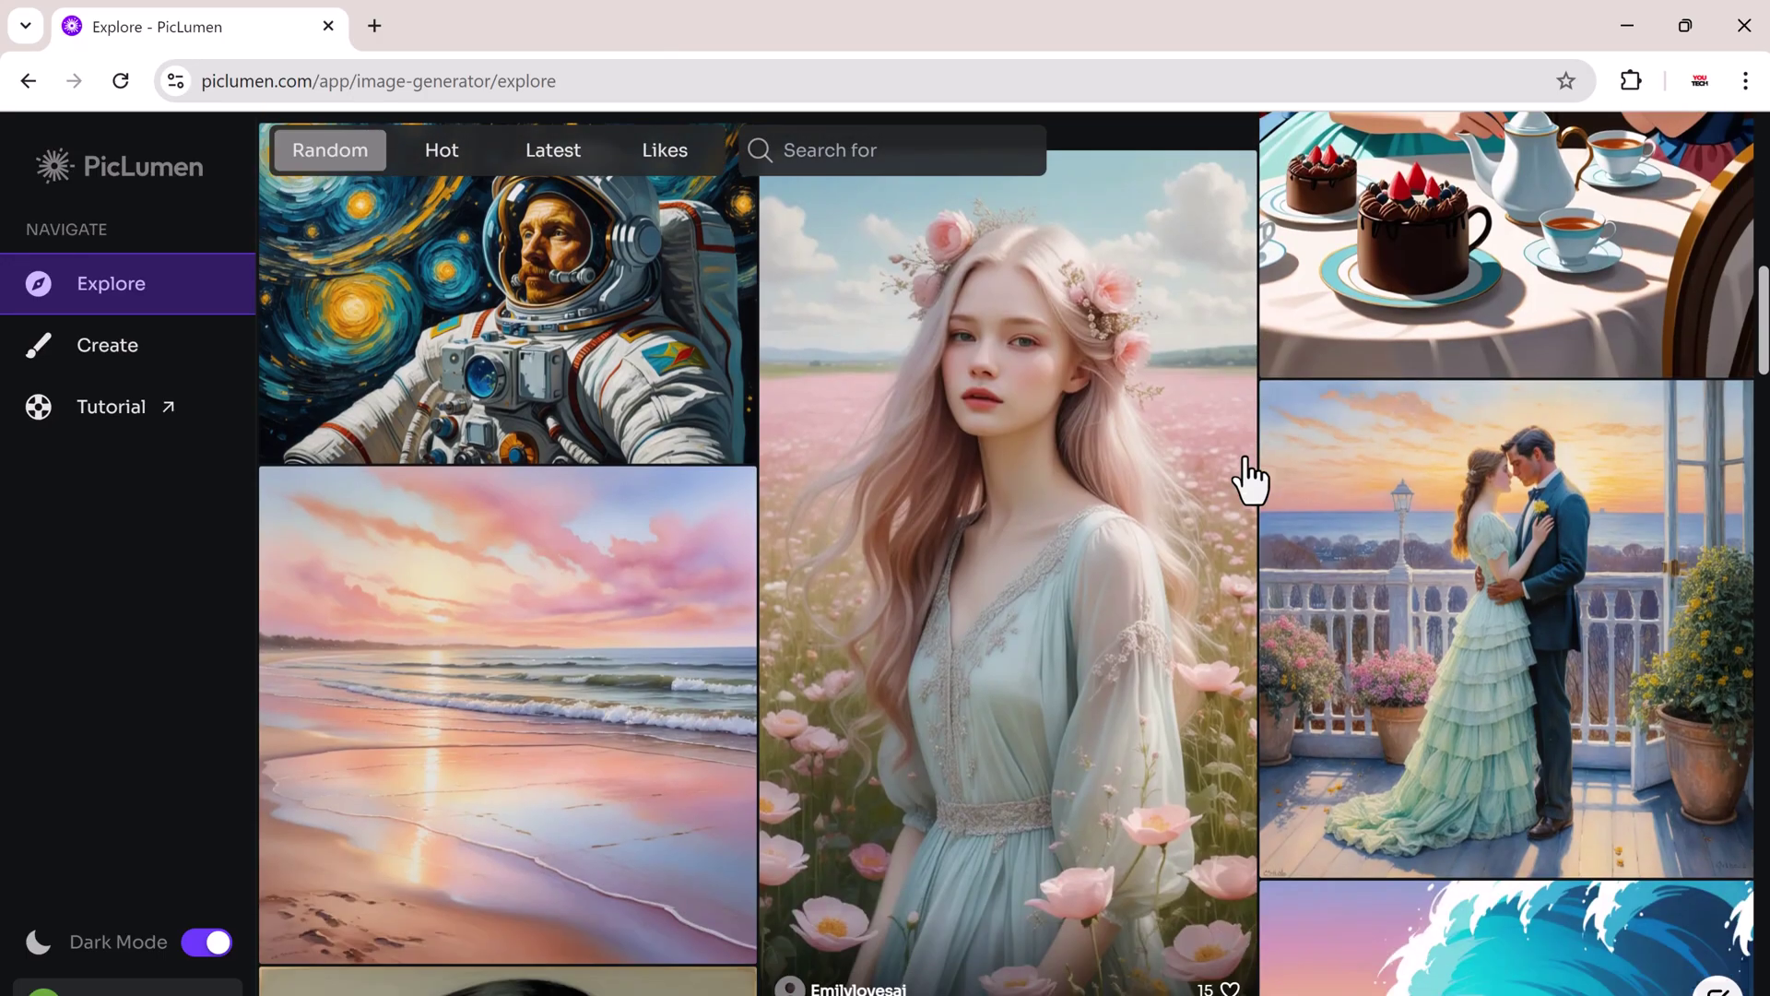
{"action": "scroll", "coordinate": [1249, 477], "scroll_direction": "down", "scroll_amount": 4}
{"action": "scroll", "coordinate": [1250, 478], "scroll_direction": "down", "scroll_amount": 3}
{"action": "scroll", "coordinate": [1249, 477], "scroll_direction": "down", "scroll_amount": 3}
{"action": "scroll", "coordinate": [1249, 477], "scroll_direction": "down", "scroll_amount": 3}
{"action": "scroll", "coordinate": [1248, 478], "scroll_direction": "down", "scroll_amount": 3}
{"action": "scroll", "coordinate": [1249, 477], "scroll_direction": "down", "scroll_amount": 4}
{"action": "scroll", "coordinate": [1249, 478], "scroll_direction": "down", "scroll_amount": 2}
{"action": "scroll", "coordinate": [1250, 477], "scroll_direction": "down", "scroll_amount": 4}
{"action": "scroll", "coordinate": [1250, 478], "scroll_direction": "down", "scroll_amount": 3}
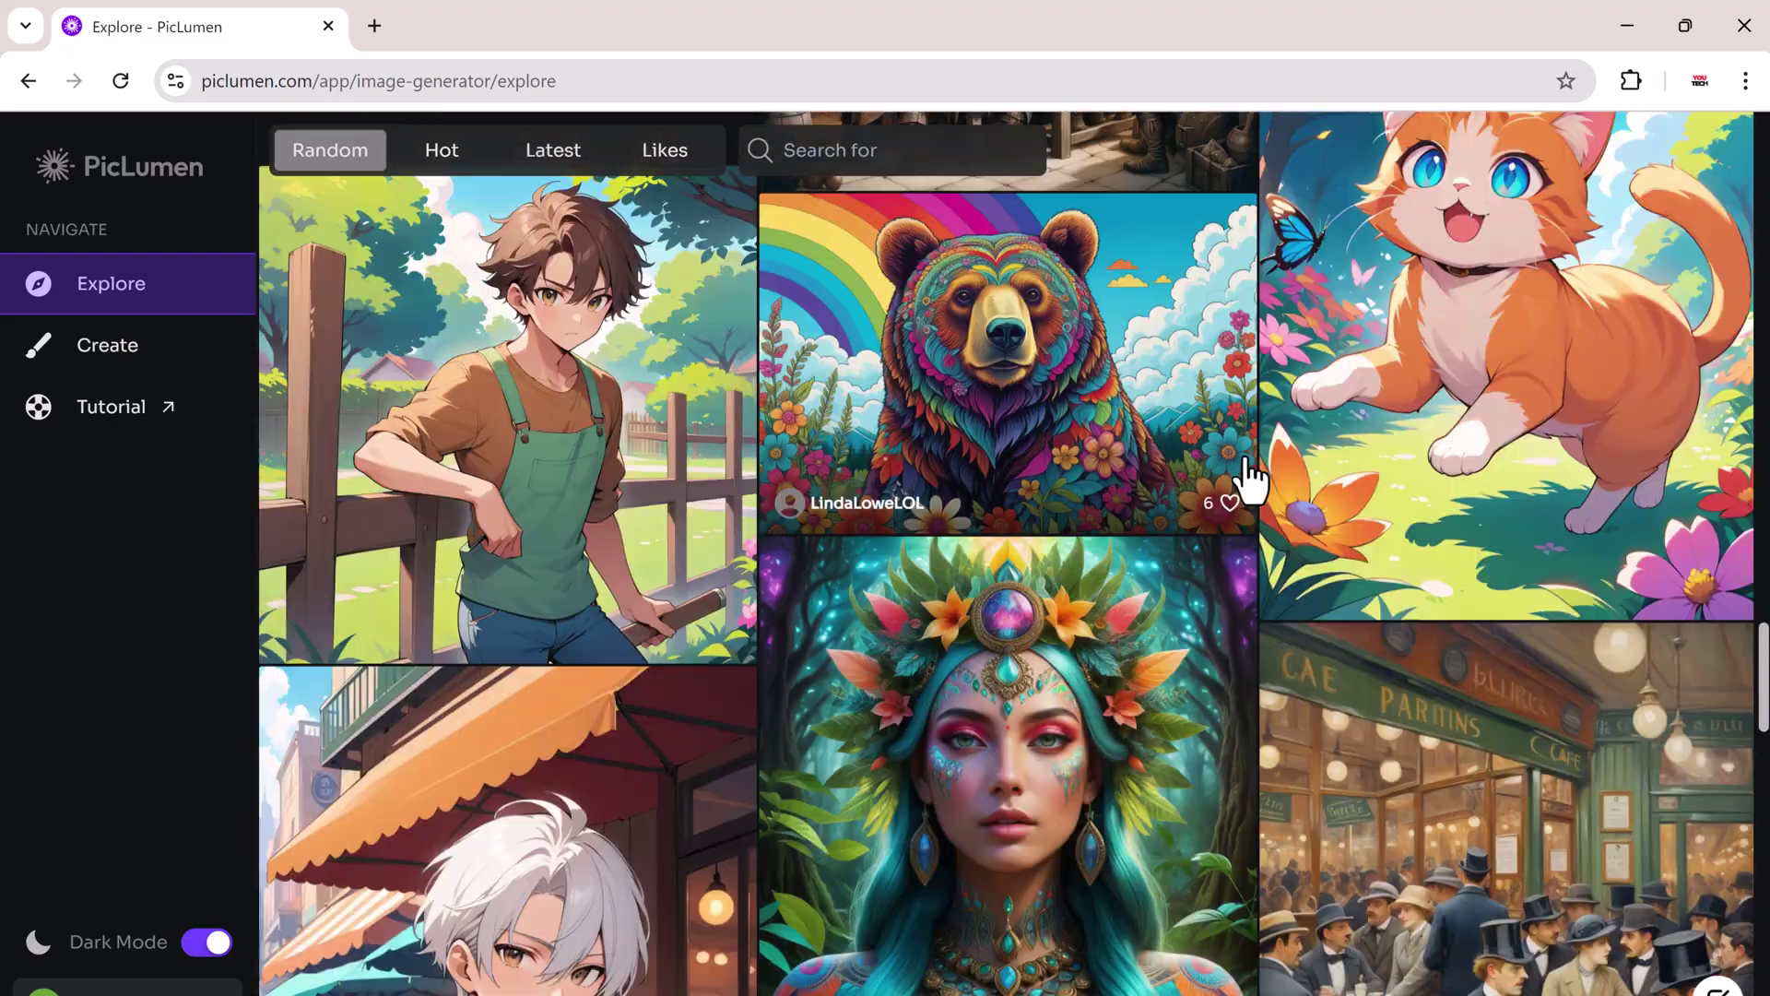
{"action": "scroll", "coordinate": [1248, 478], "scroll_direction": "up", "scroll_amount": 6}
{"action": "scroll", "coordinate": [1249, 477], "scroll_direction": "up", "scroll_amount": 6}
{"action": "scroll", "coordinate": [1248, 478], "scroll_direction": "up", "scroll_amount": 6}
{"action": "scroll", "coordinate": [1249, 478], "scroll_direction": "up", "scroll_amount": 4}
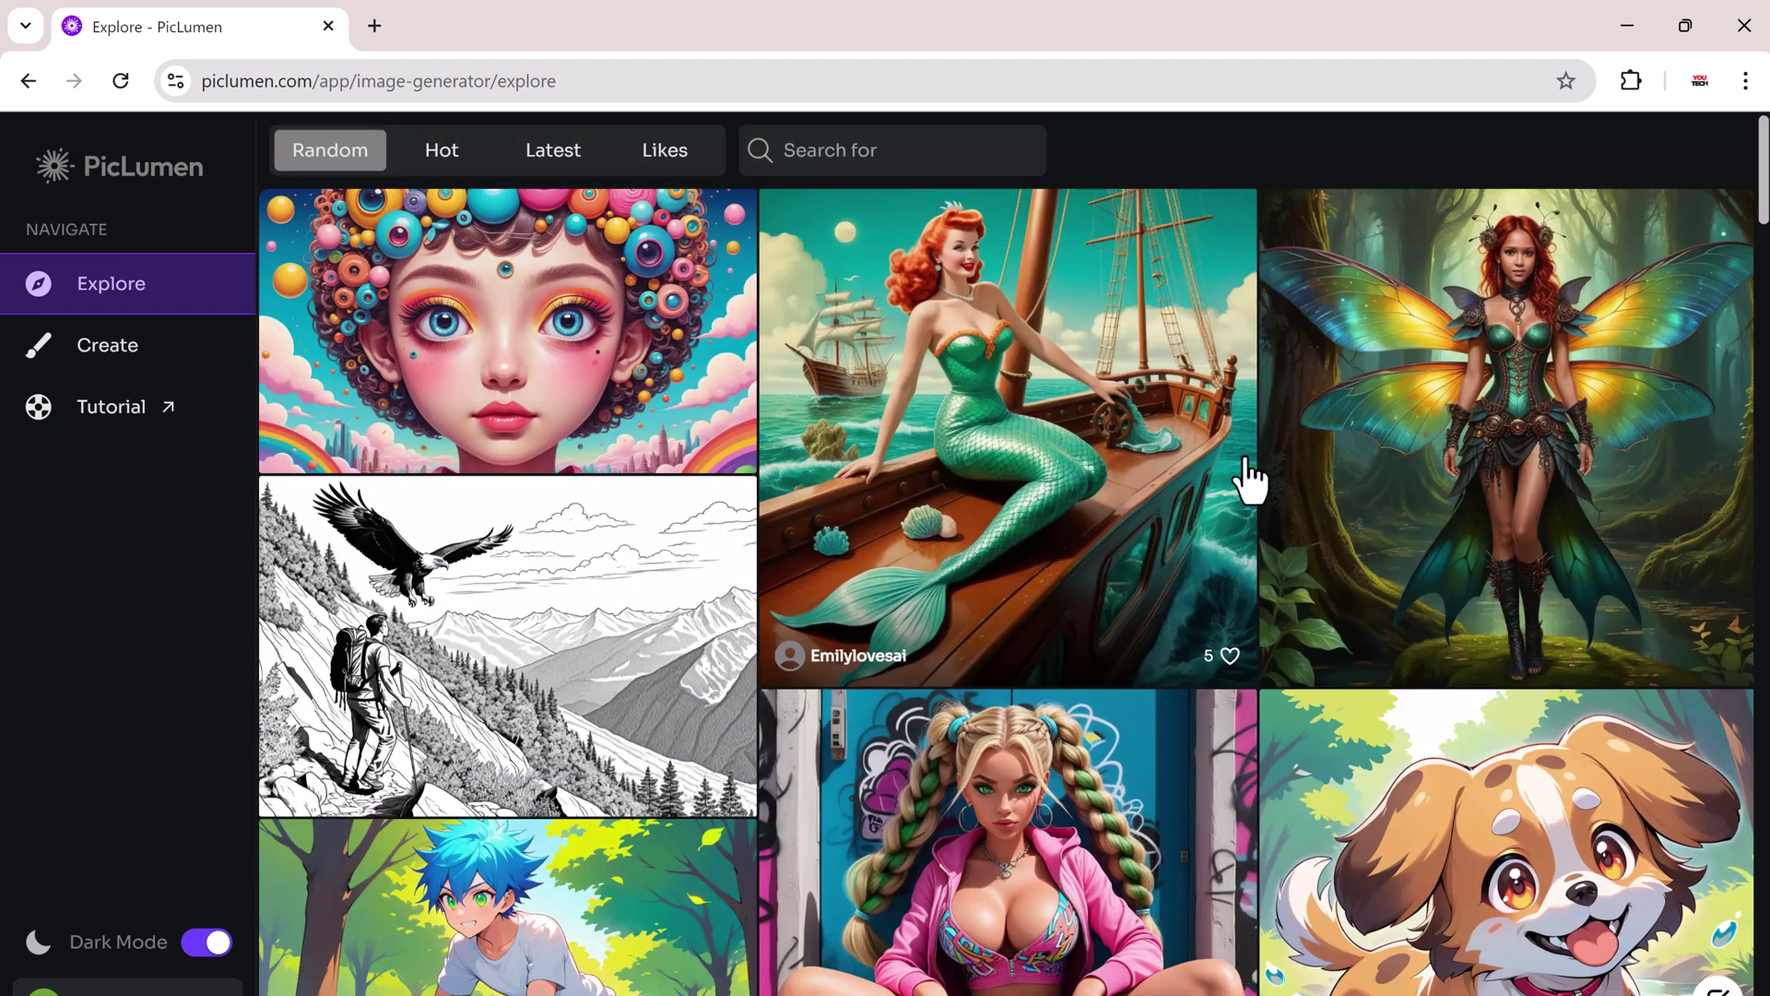
Step: Compare the Hot and Latest Explore tabs, then open the long-haired portrait's details
{"action": "left_click", "coordinate": [441, 149]}
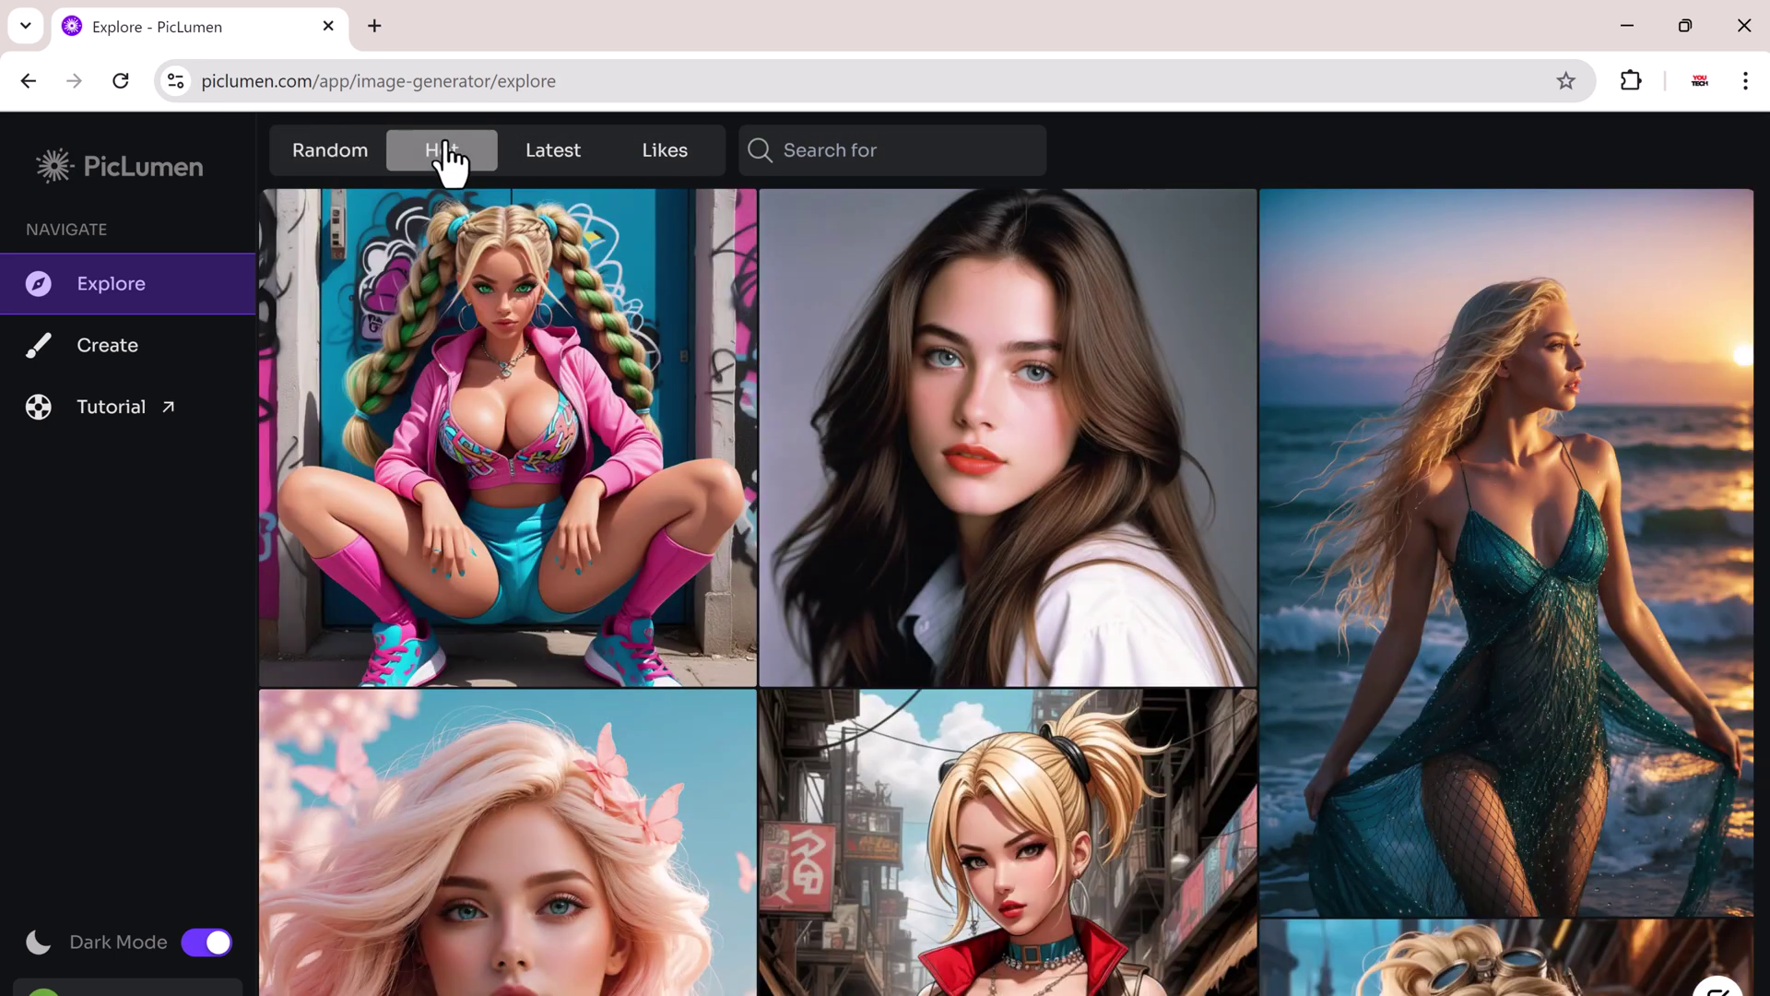
{"action": "scroll", "coordinate": [1024, 414], "scroll_direction": "down", "scroll_amount": 3}
{"action": "scroll", "coordinate": [1025, 415], "scroll_direction": "down", "scroll_amount": 3}
{"action": "scroll", "coordinate": [1024, 415], "scroll_direction": "down", "scroll_amount": 2}
{"action": "scroll", "coordinate": [1023, 416], "scroll_direction": "down", "scroll_amount": 2}
{"action": "left_click", "coordinate": [554, 150]}
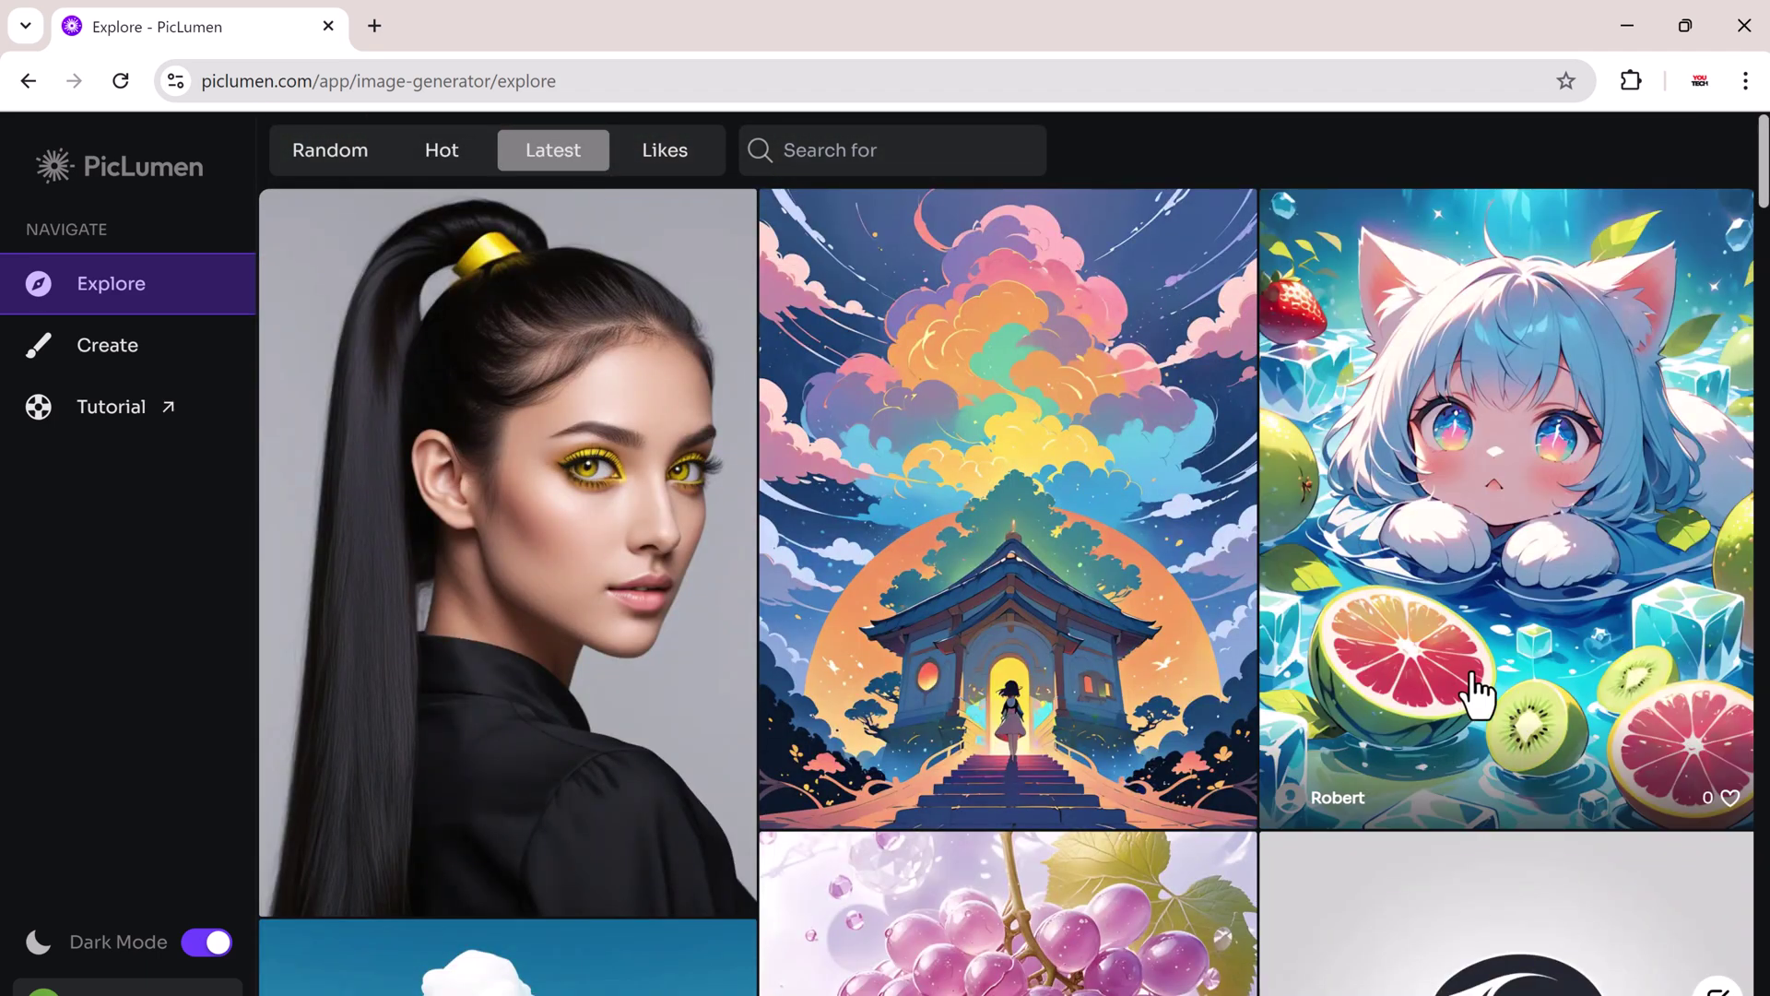
{"action": "scroll", "coordinate": [1473, 692], "scroll_direction": "down", "scroll_amount": 5}
{"action": "scroll", "coordinate": [1162, 622], "scroll_direction": "down", "scroll_amount": 5}
{"action": "scroll", "coordinate": [1156, 601], "scroll_direction": "down", "scroll_amount": 5}
{"action": "scroll", "coordinate": [1003, 588], "scroll_direction": "down", "scroll_amount": 5}
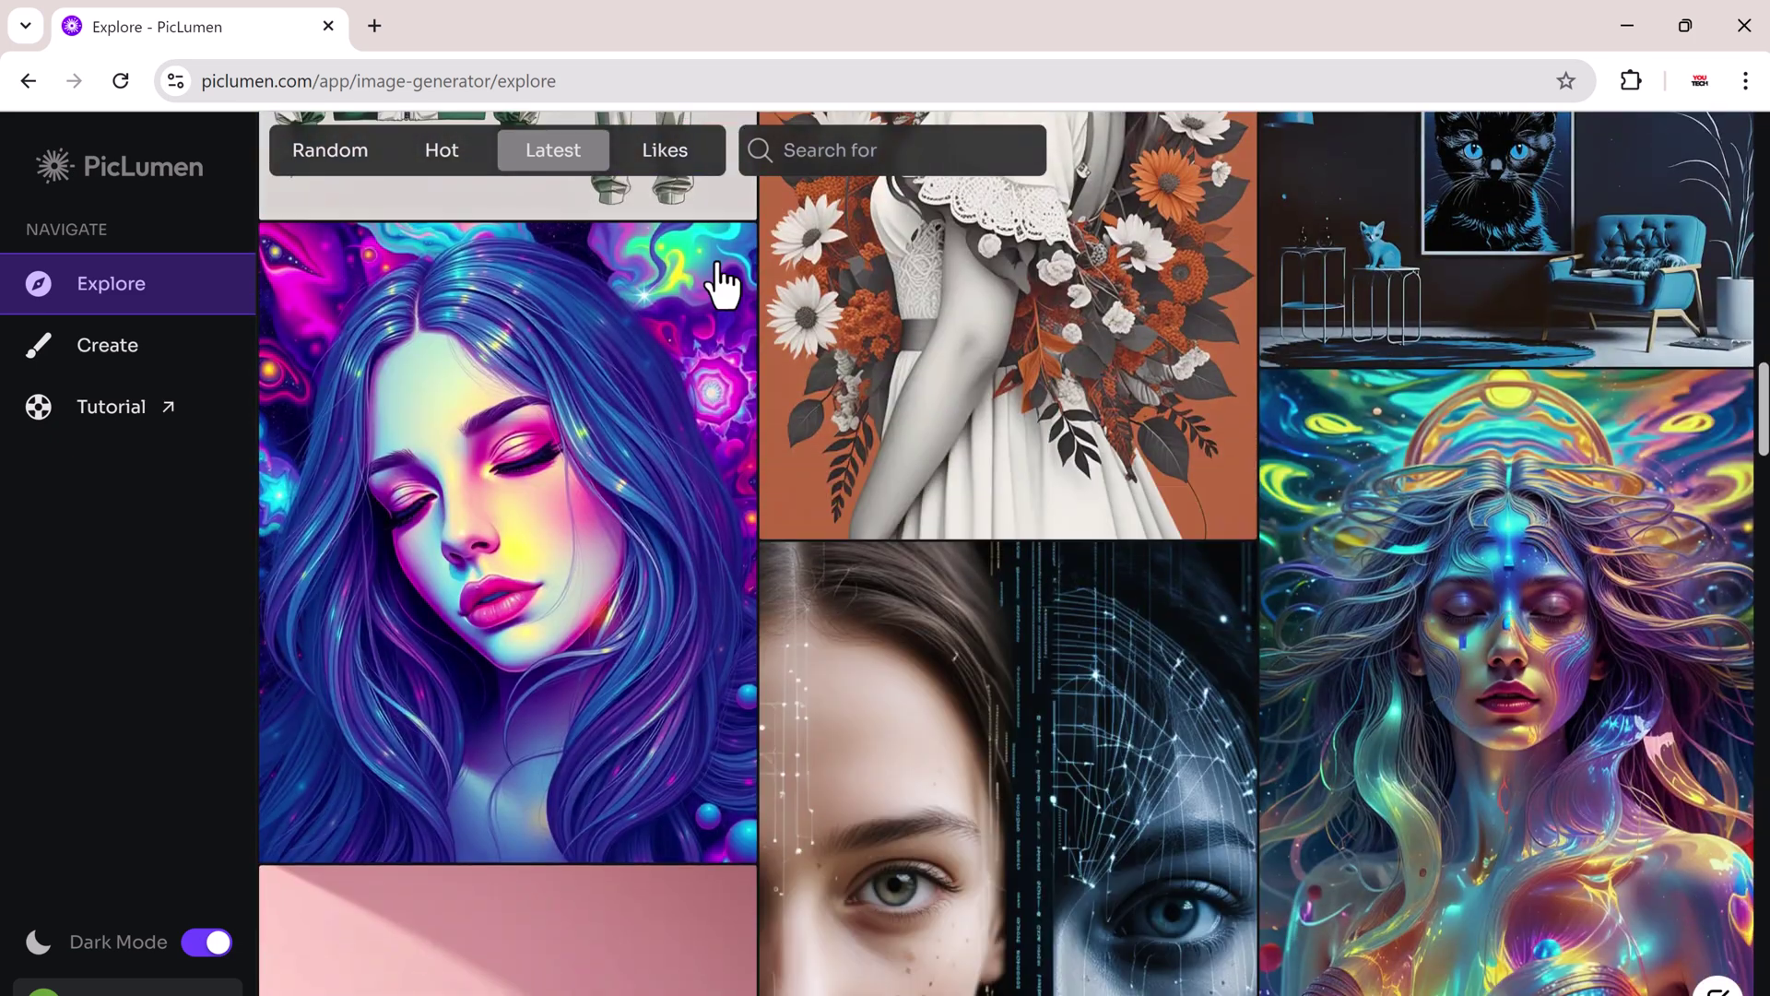
{"action": "left_click", "coordinate": [442, 150]}
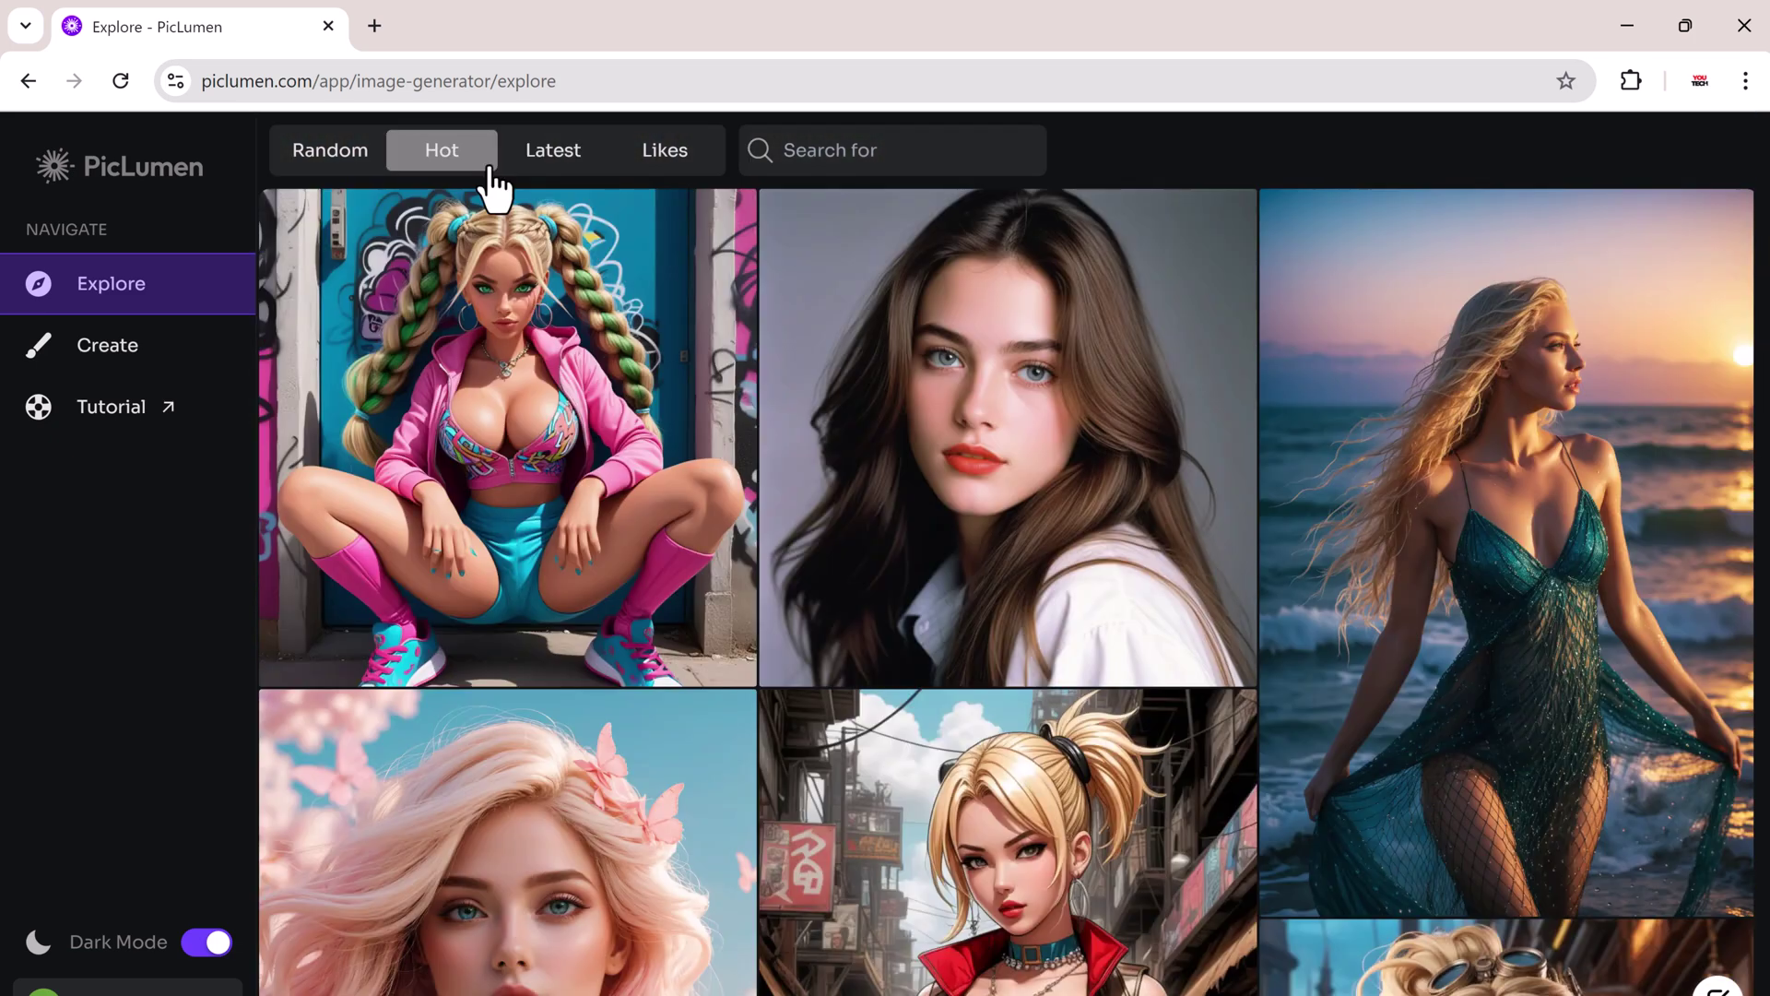
{"action": "left_click", "coordinate": [1101, 482]}
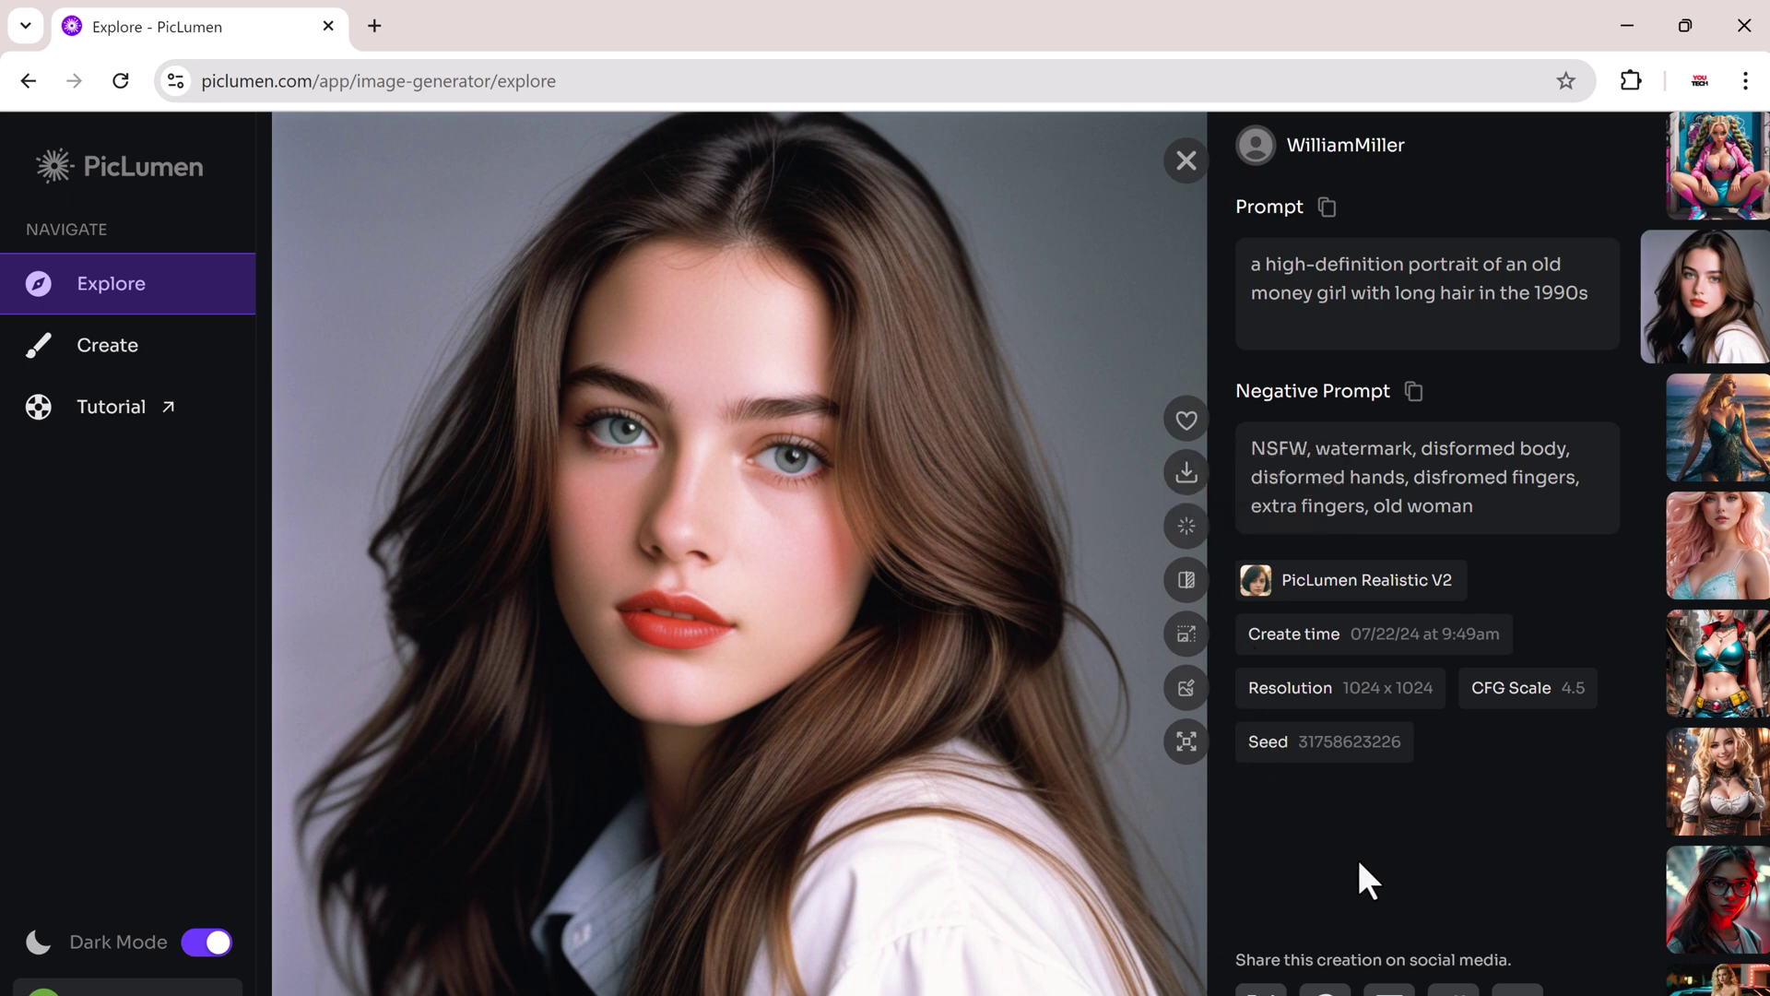
Step: Open the Create page and review the model list, keeping PicLumen Realistic V2
{"action": "left_click", "coordinate": [109, 349]}
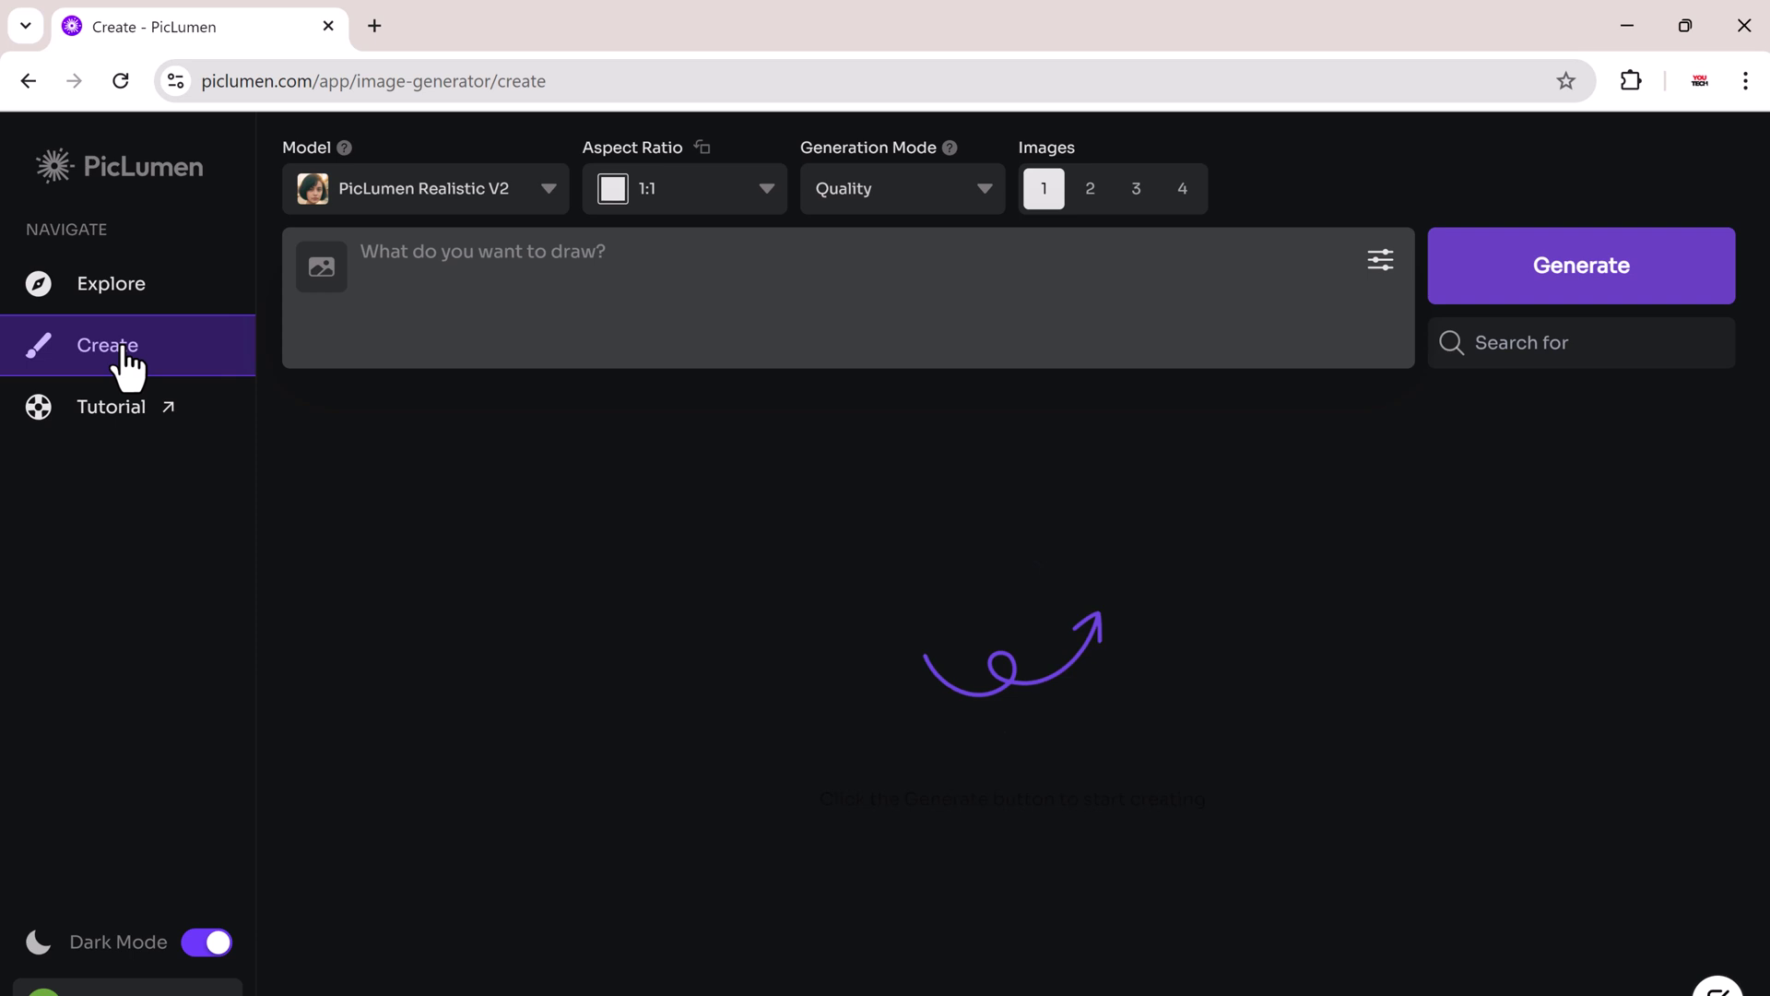
{"action": "left_click", "coordinate": [513, 194]}
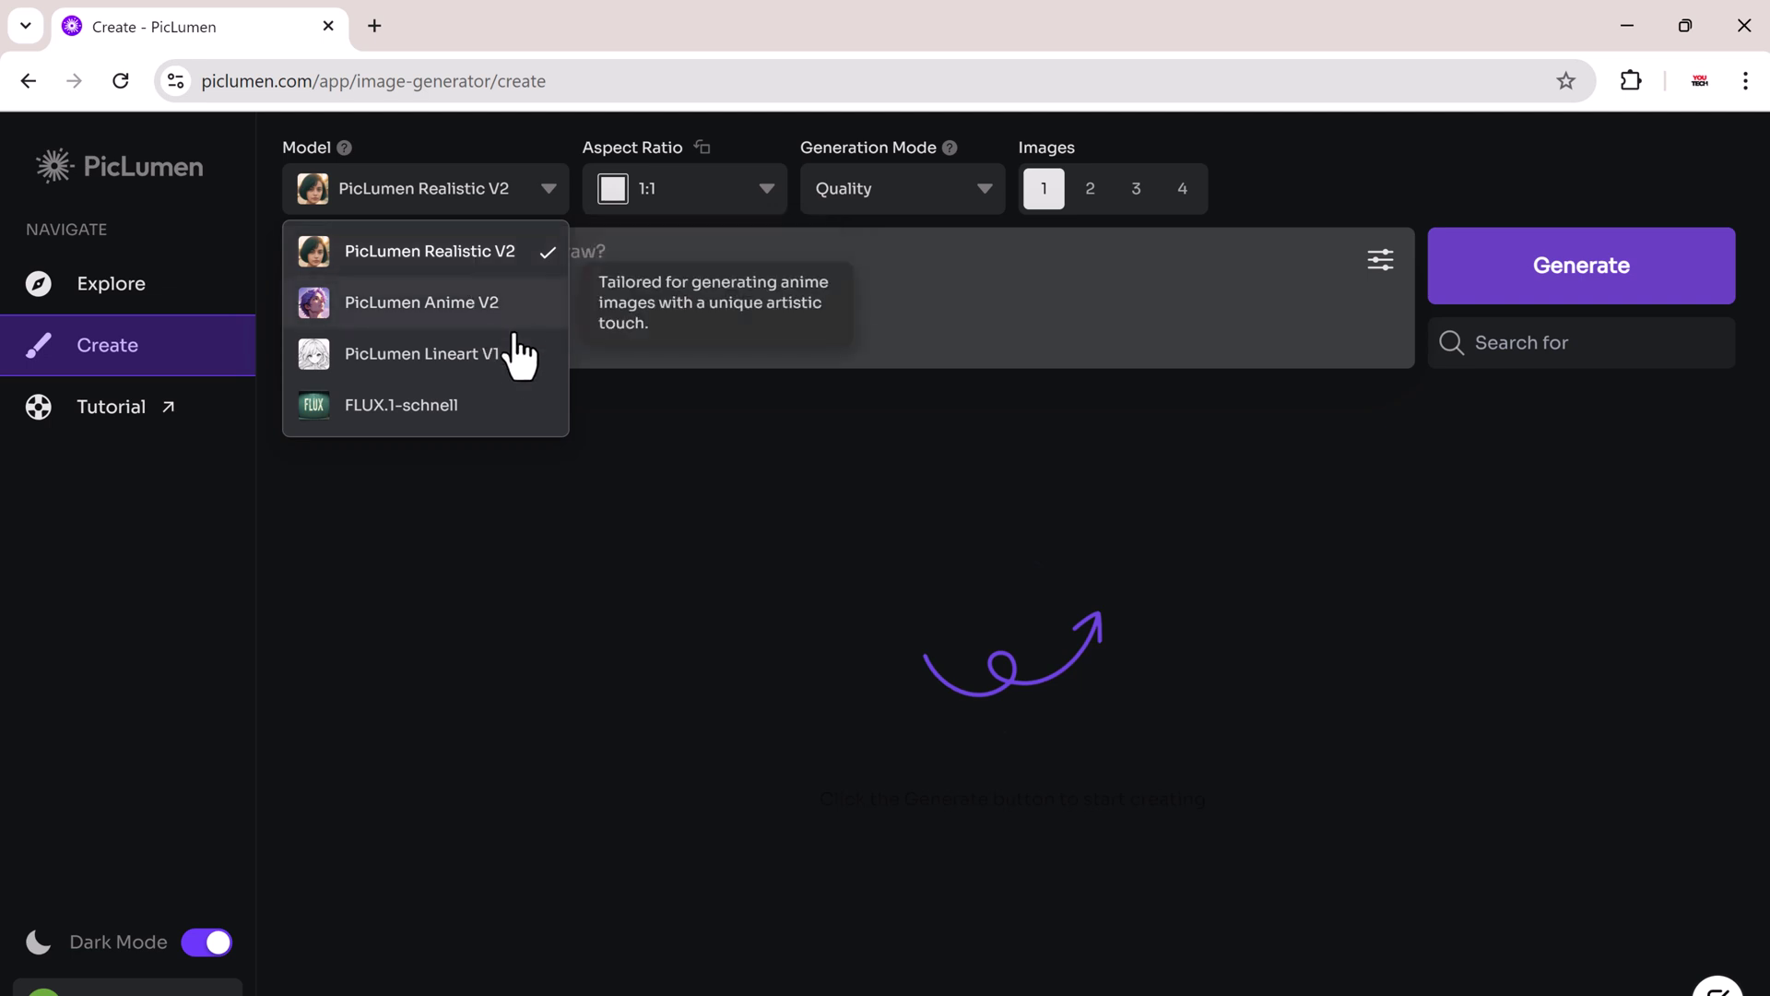
{"action": "mouse_move", "coordinate": [415, 404]}
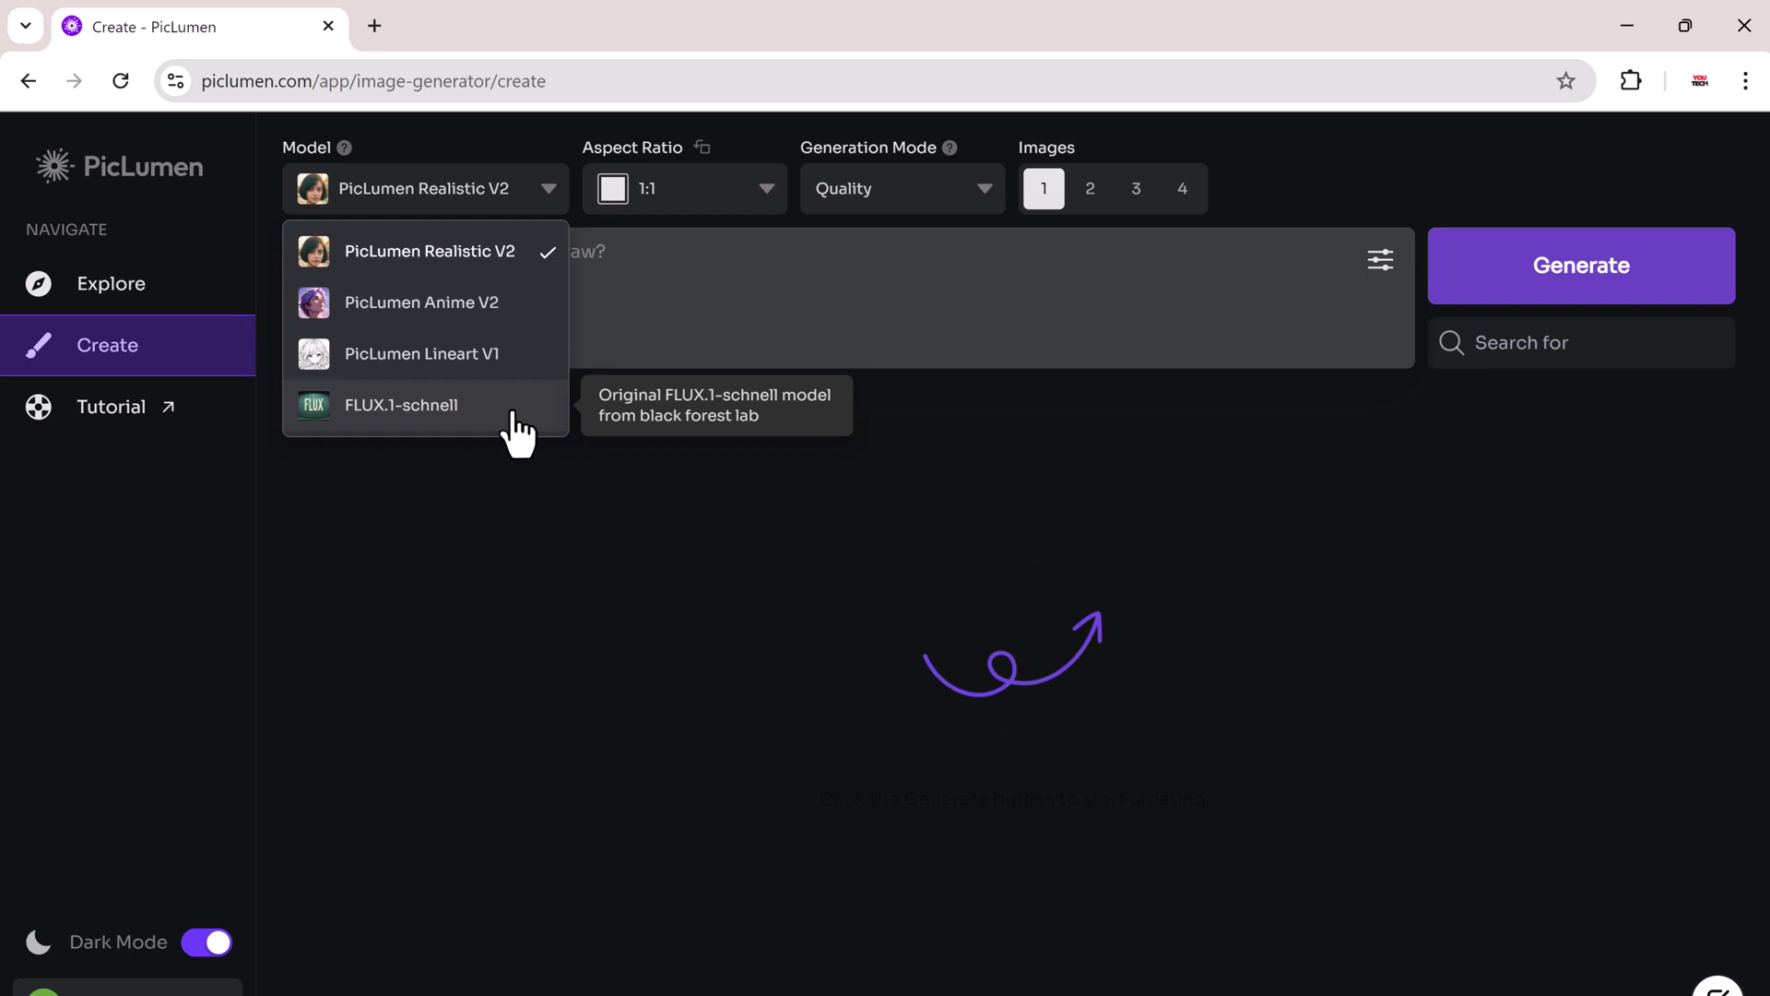
{"action": "left_click", "coordinate": [503, 457]}
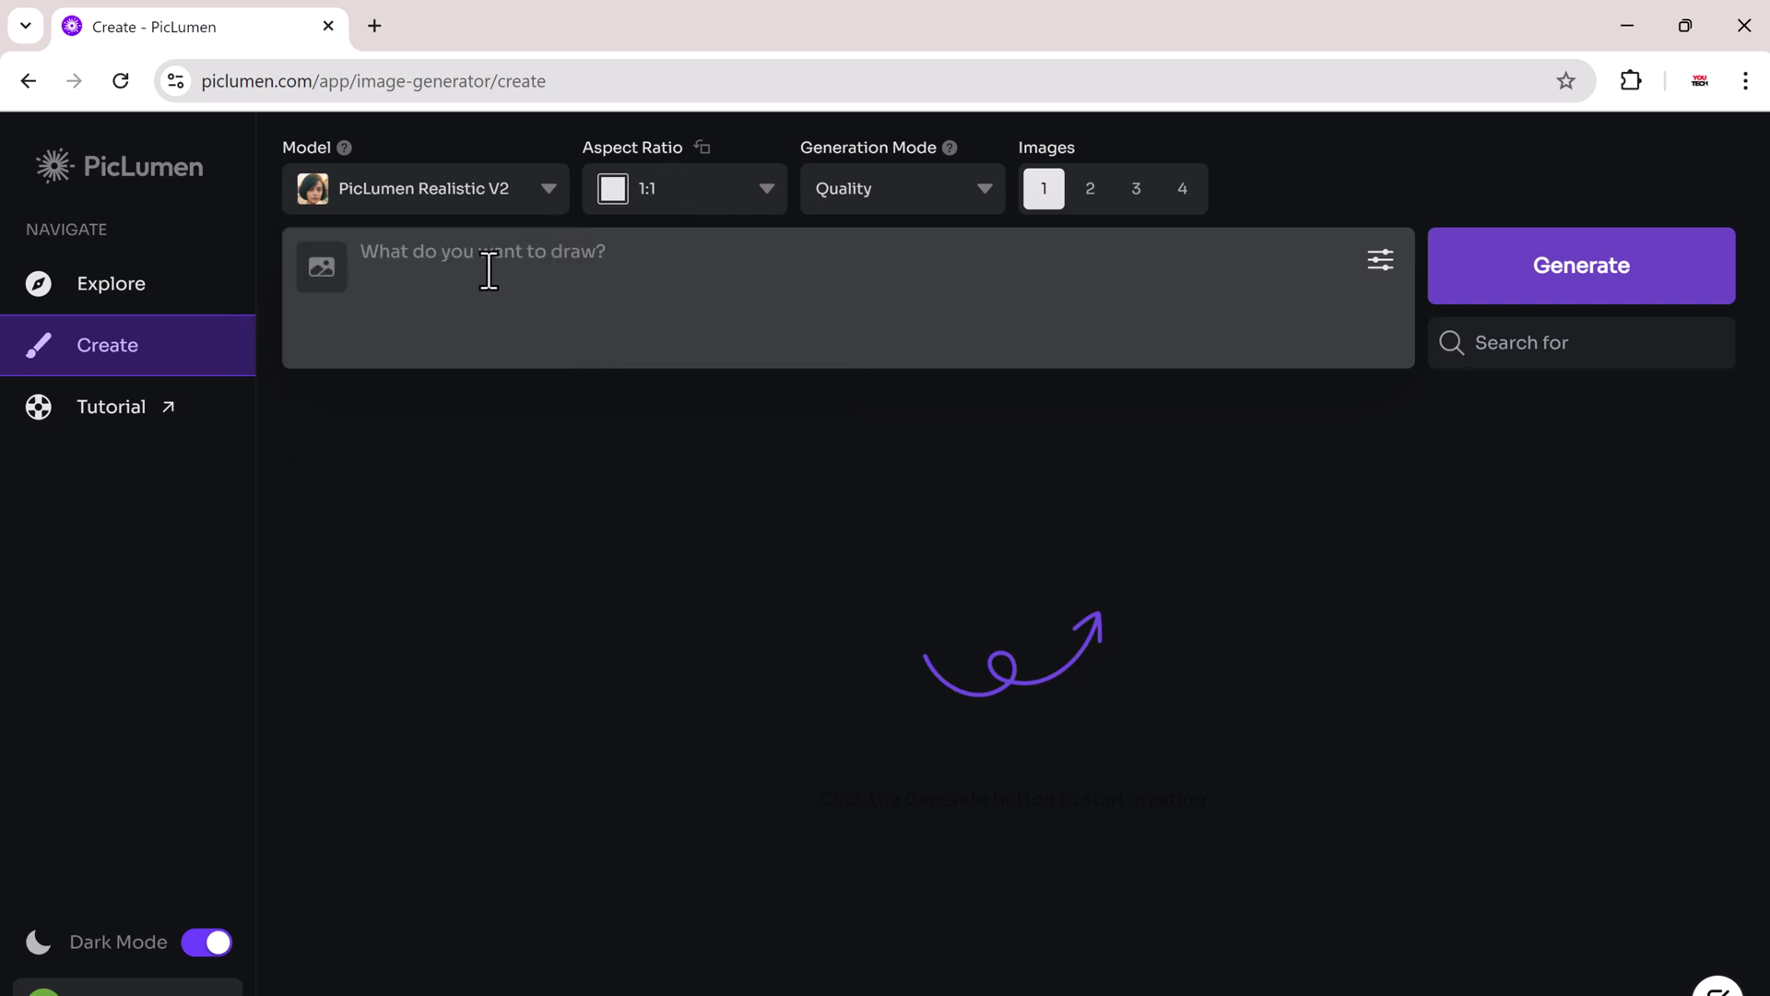
Step: Generate three 2:3 Quality-mode images from the pasted long-haired, blue-eyed girl prompt
{"action": "left_click", "coordinate": [429, 270]}
{"action": "type", "text": "Portrait of a stunning girl with long flowing hair and bright blue eyes"}
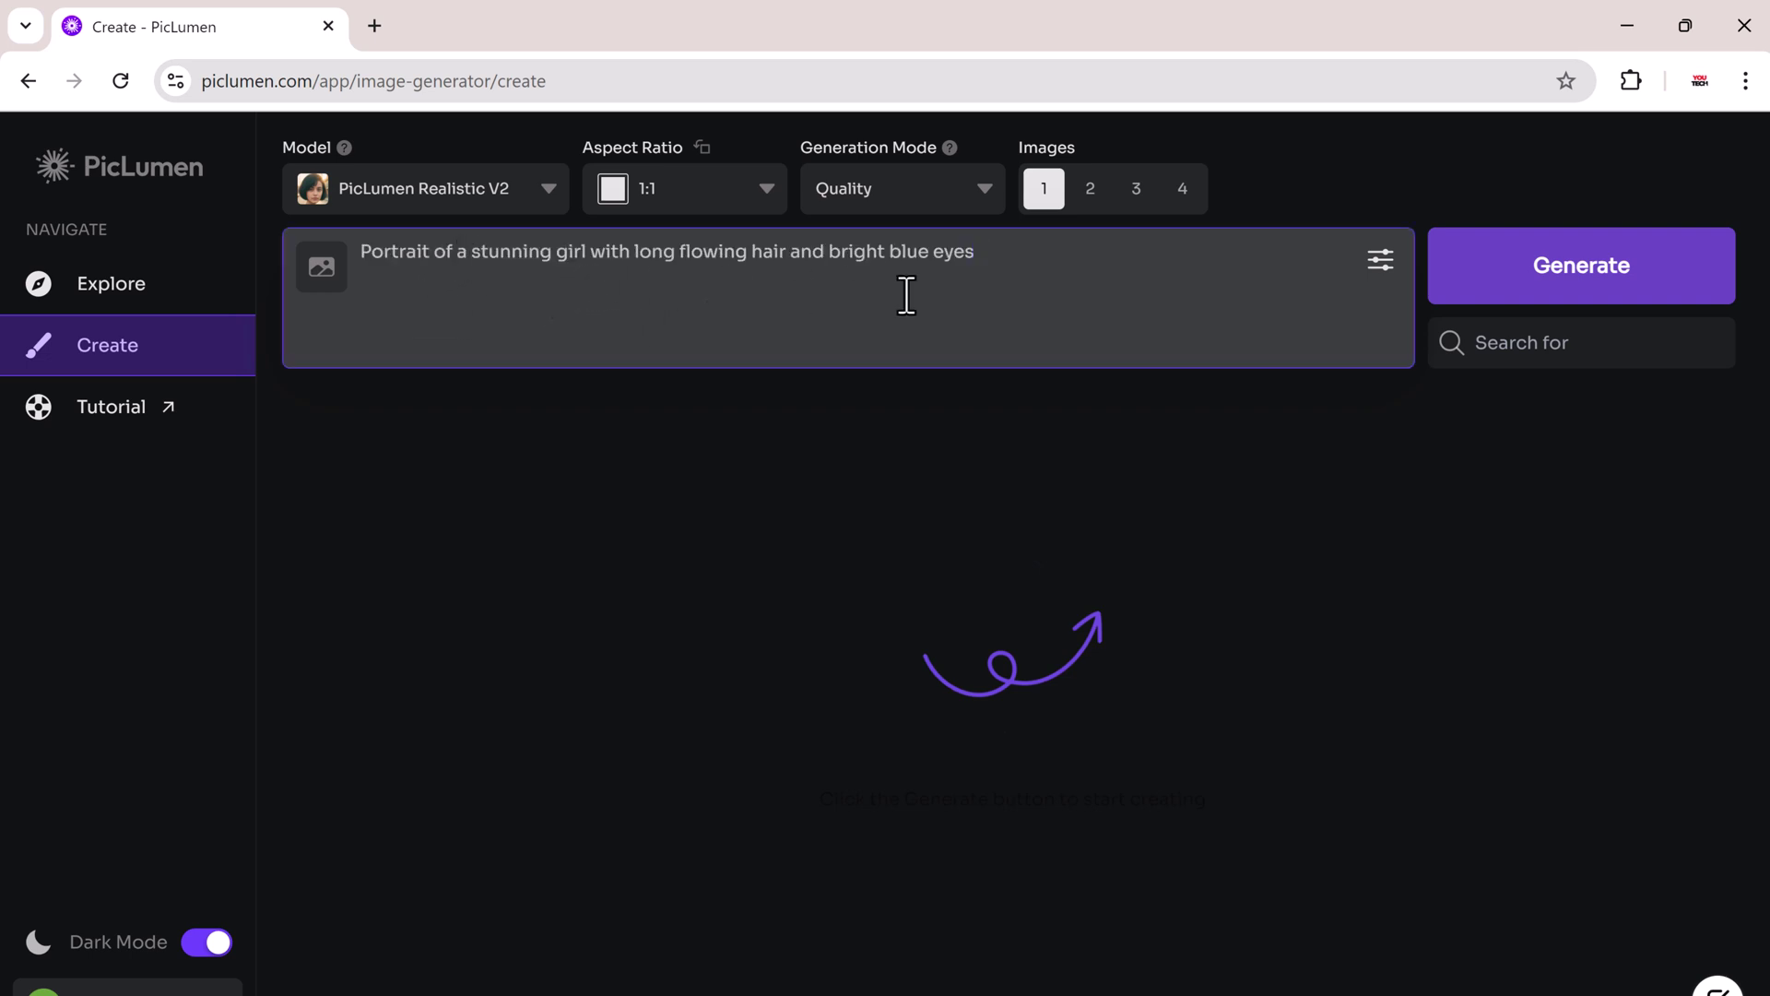
{"action": "left_click", "coordinate": [765, 188]}
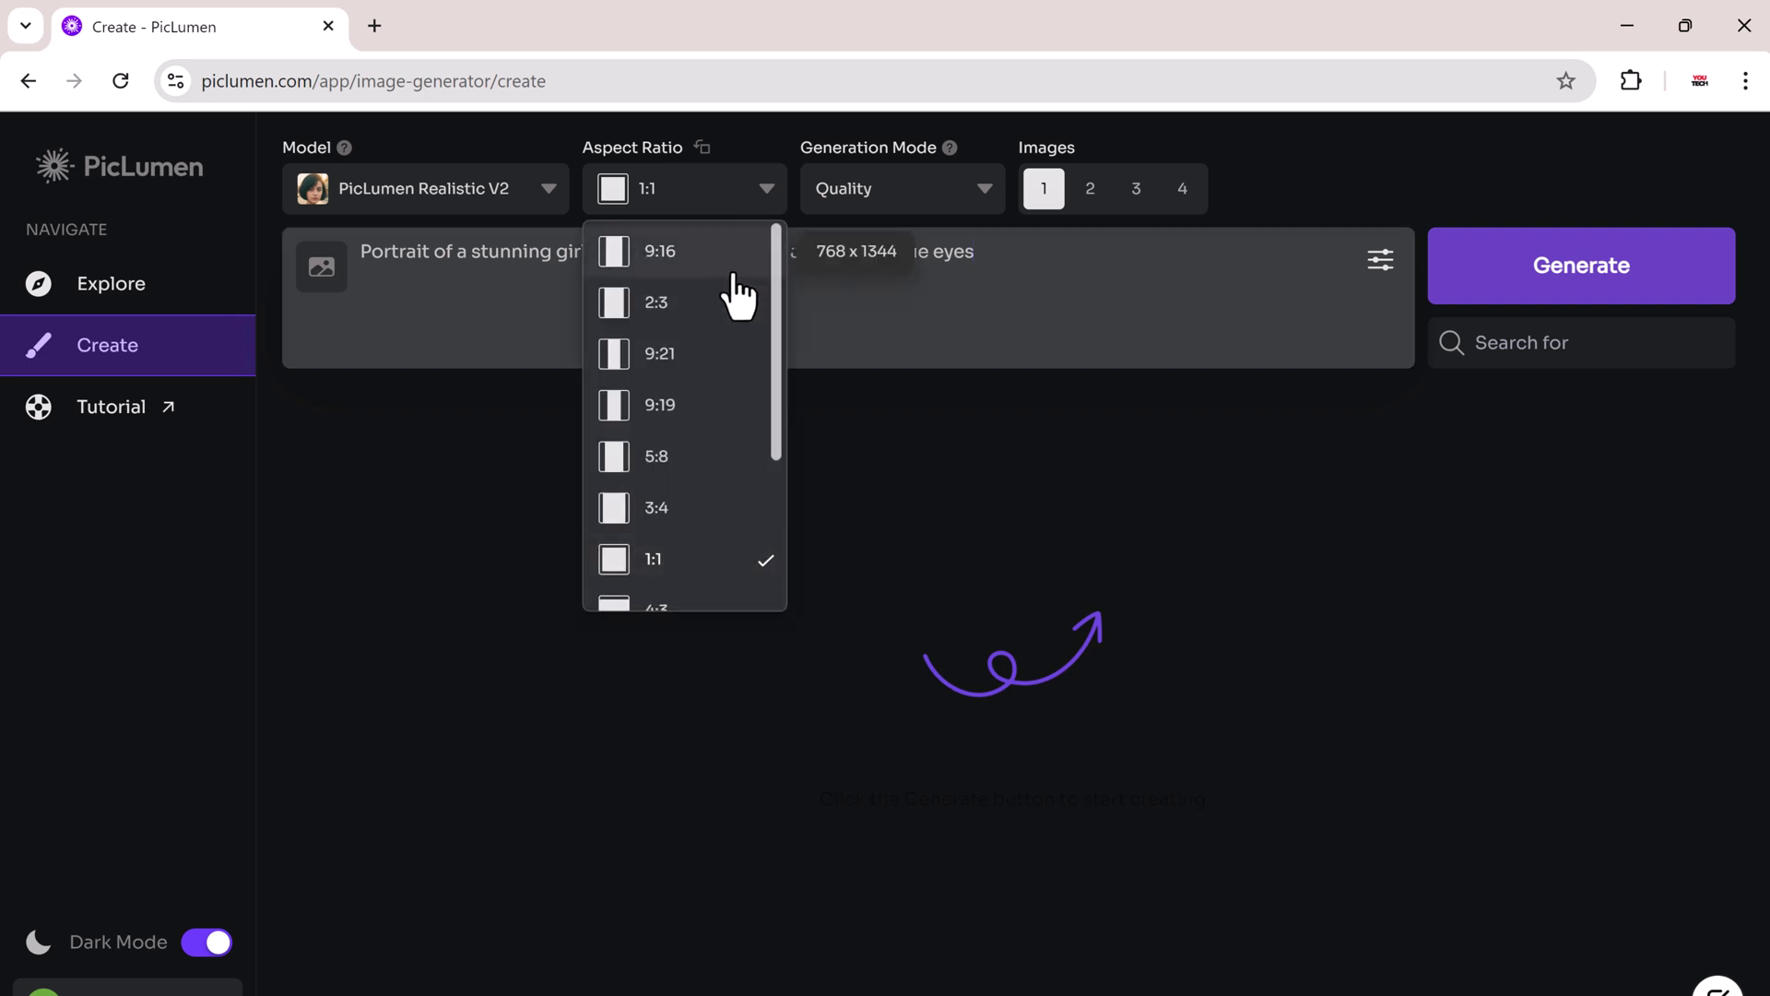
{"action": "scroll", "coordinate": [727, 498], "scroll_direction": "down", "scroll_amount": 2}
{"action": "scroll", "coordinate": [726, 526], "scroll_direction": "up", "scroll_amount": 2}
{"action": "left_click", "coordinate": [706, 302]}
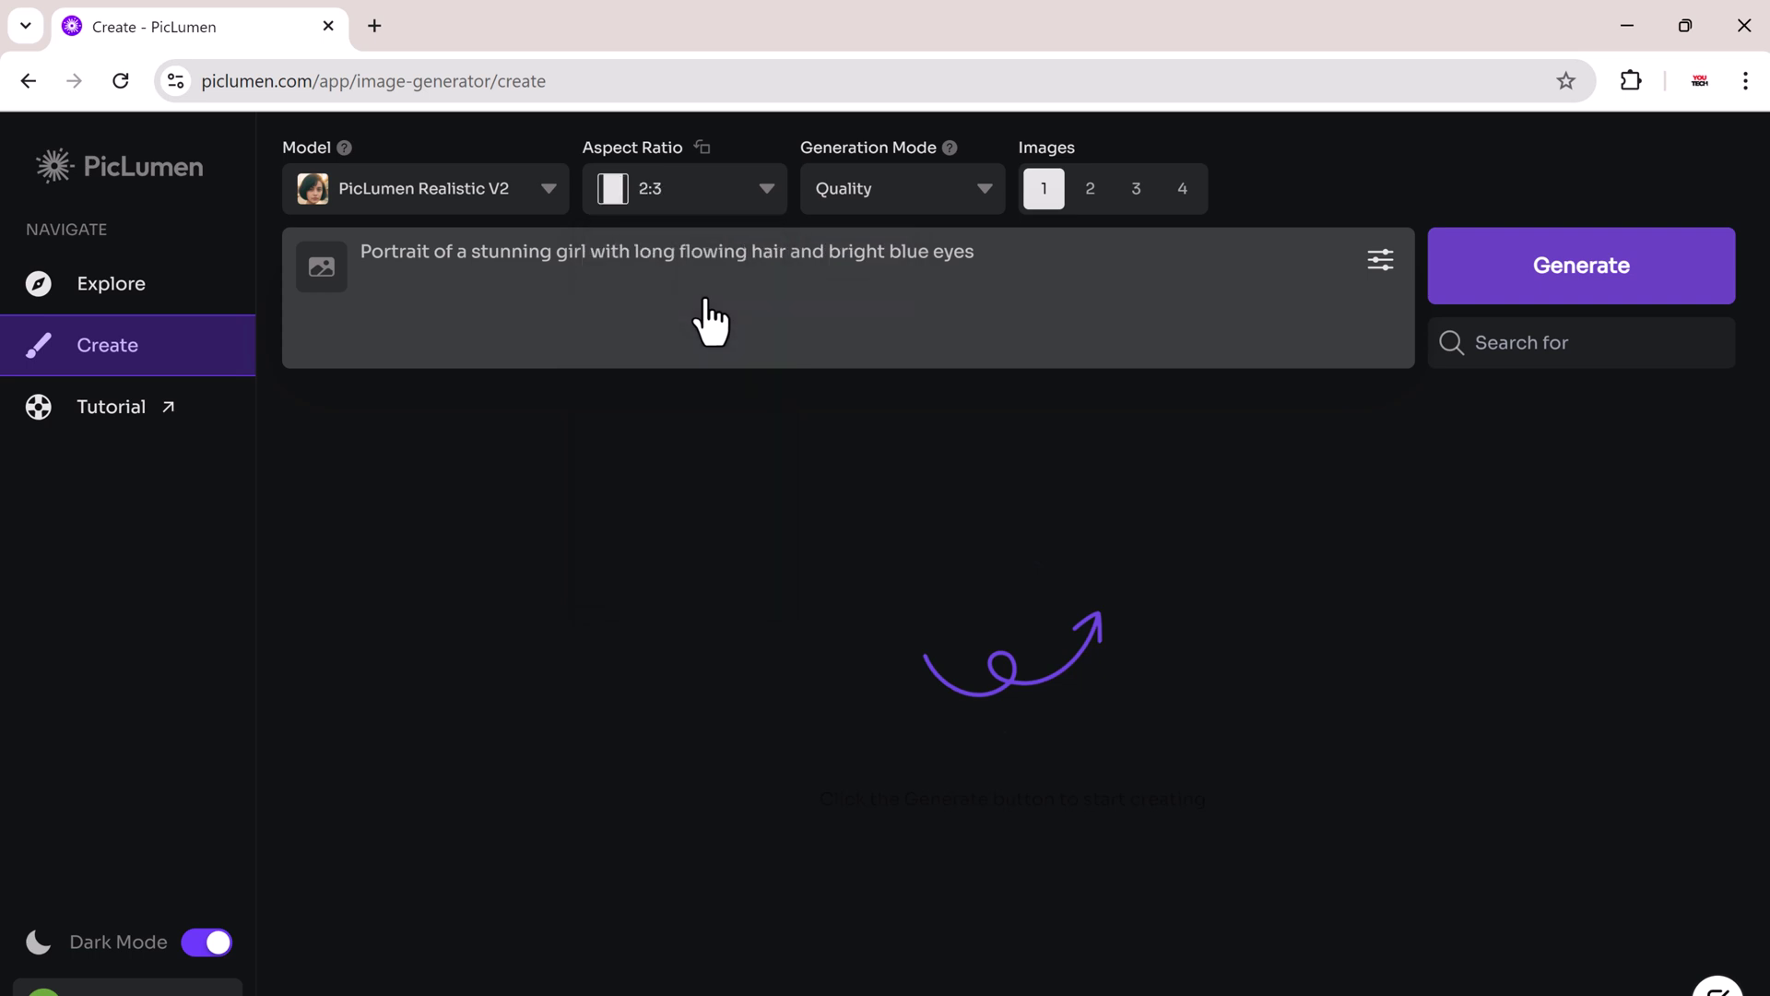
{"action": "left_click", "coordinate": [969, 200]}
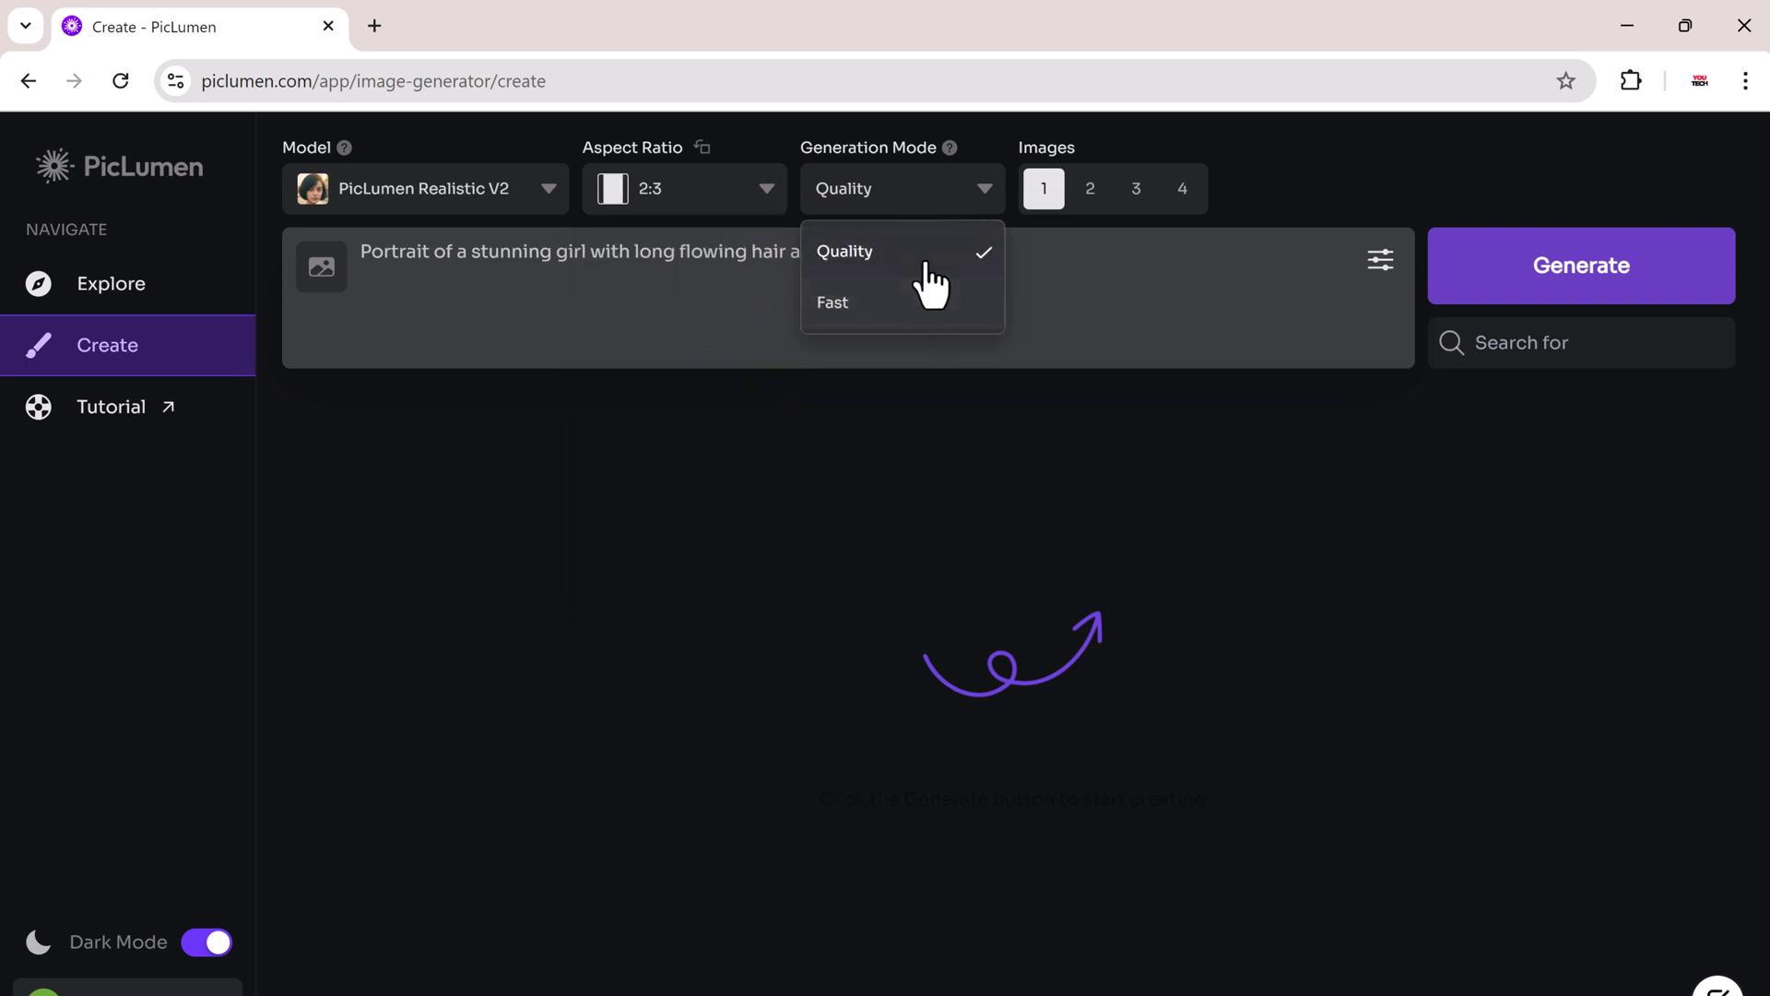
{"action": "left_click", "coordinate": [935, 263]}
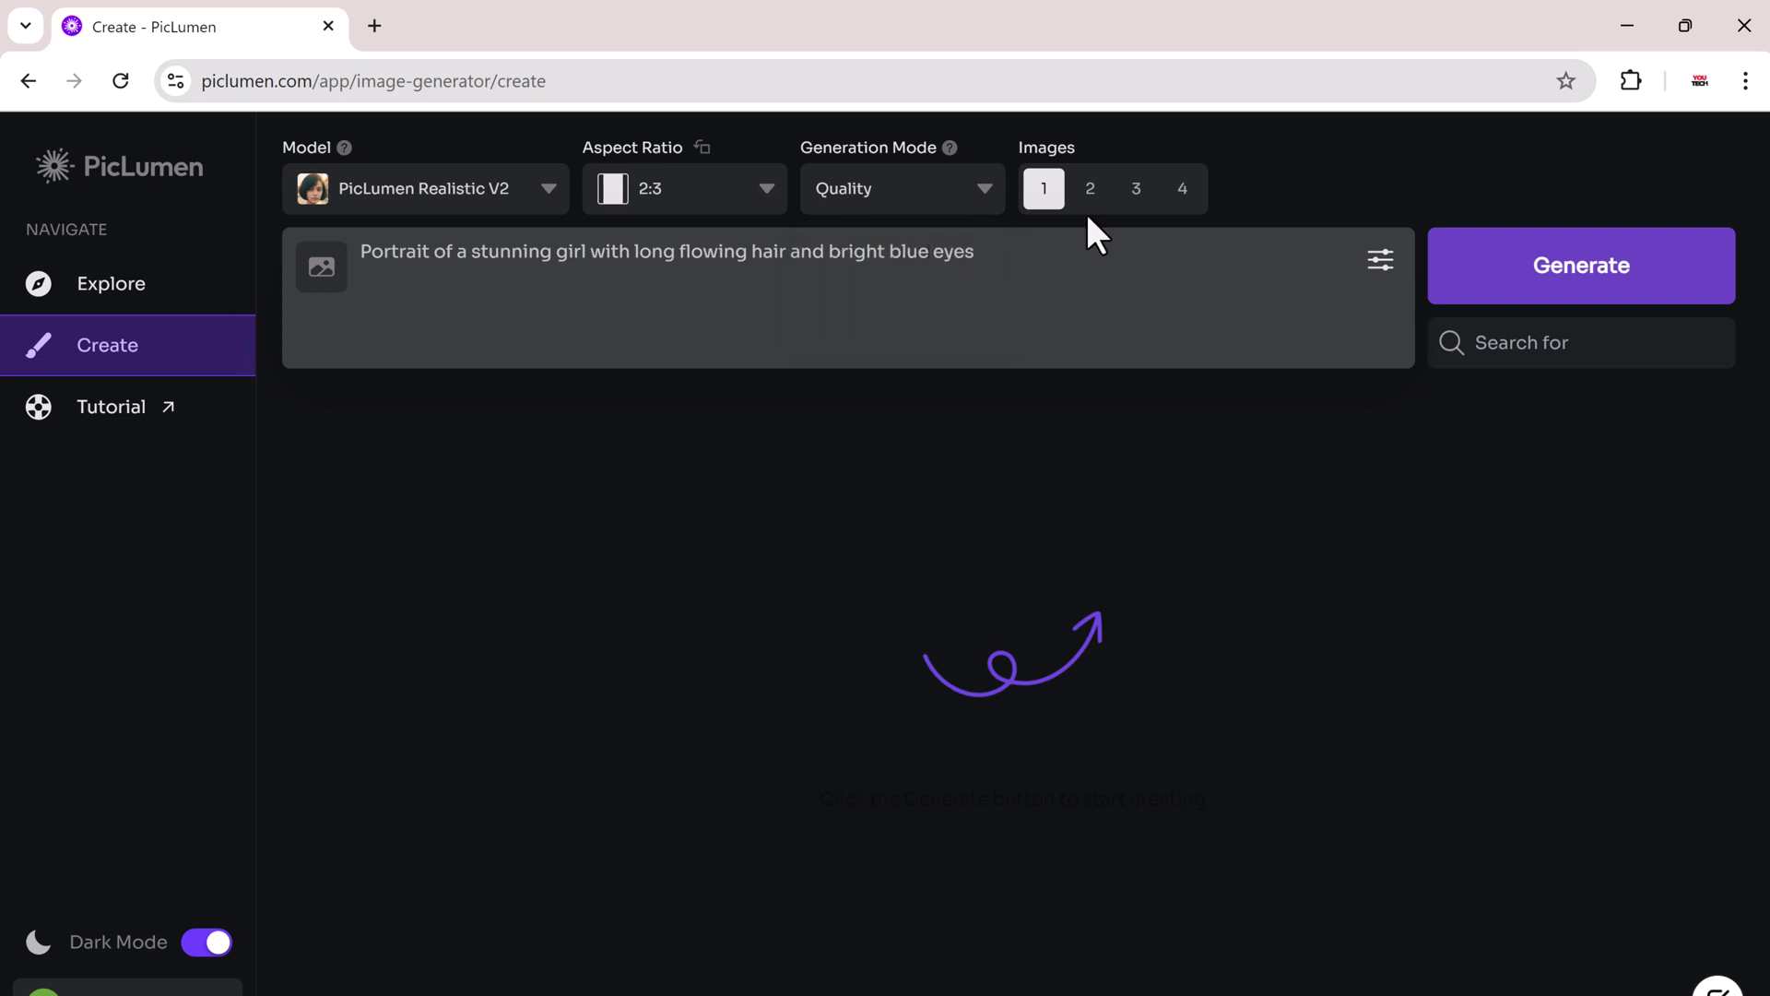
{"action": "left_click", "coordinate": [1138, 188]}
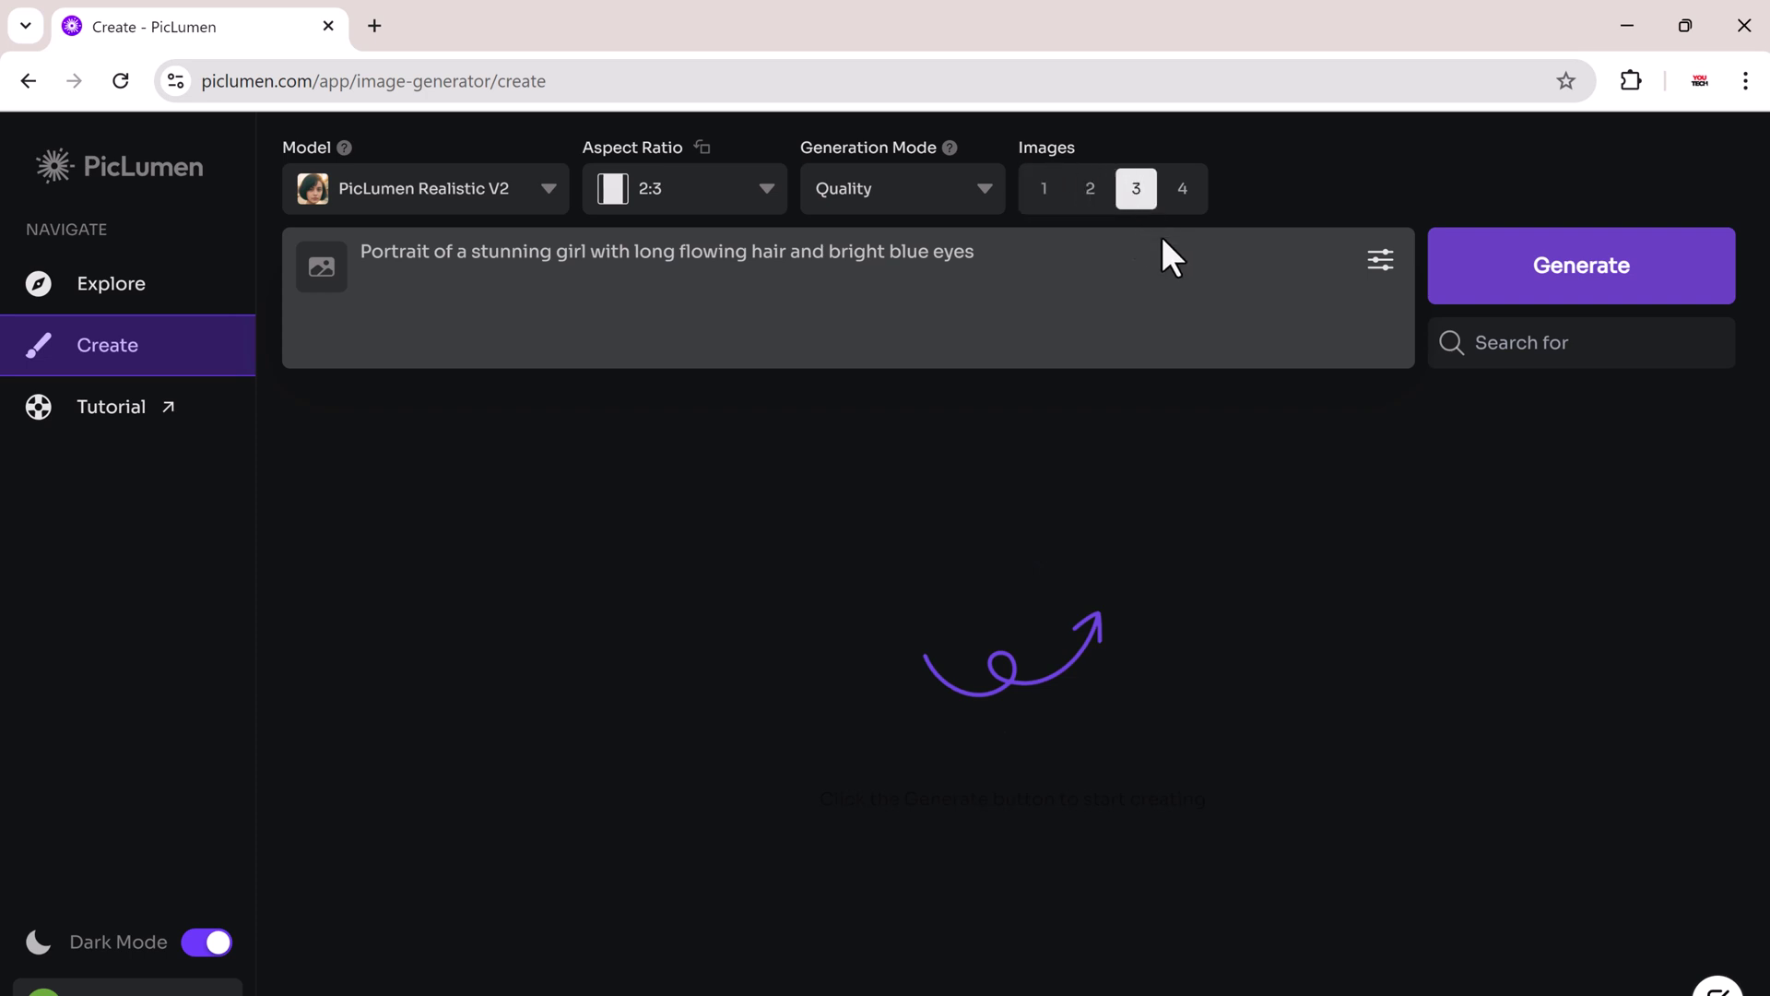
{"action": "left_click", "coordinate": [1601, 278]}
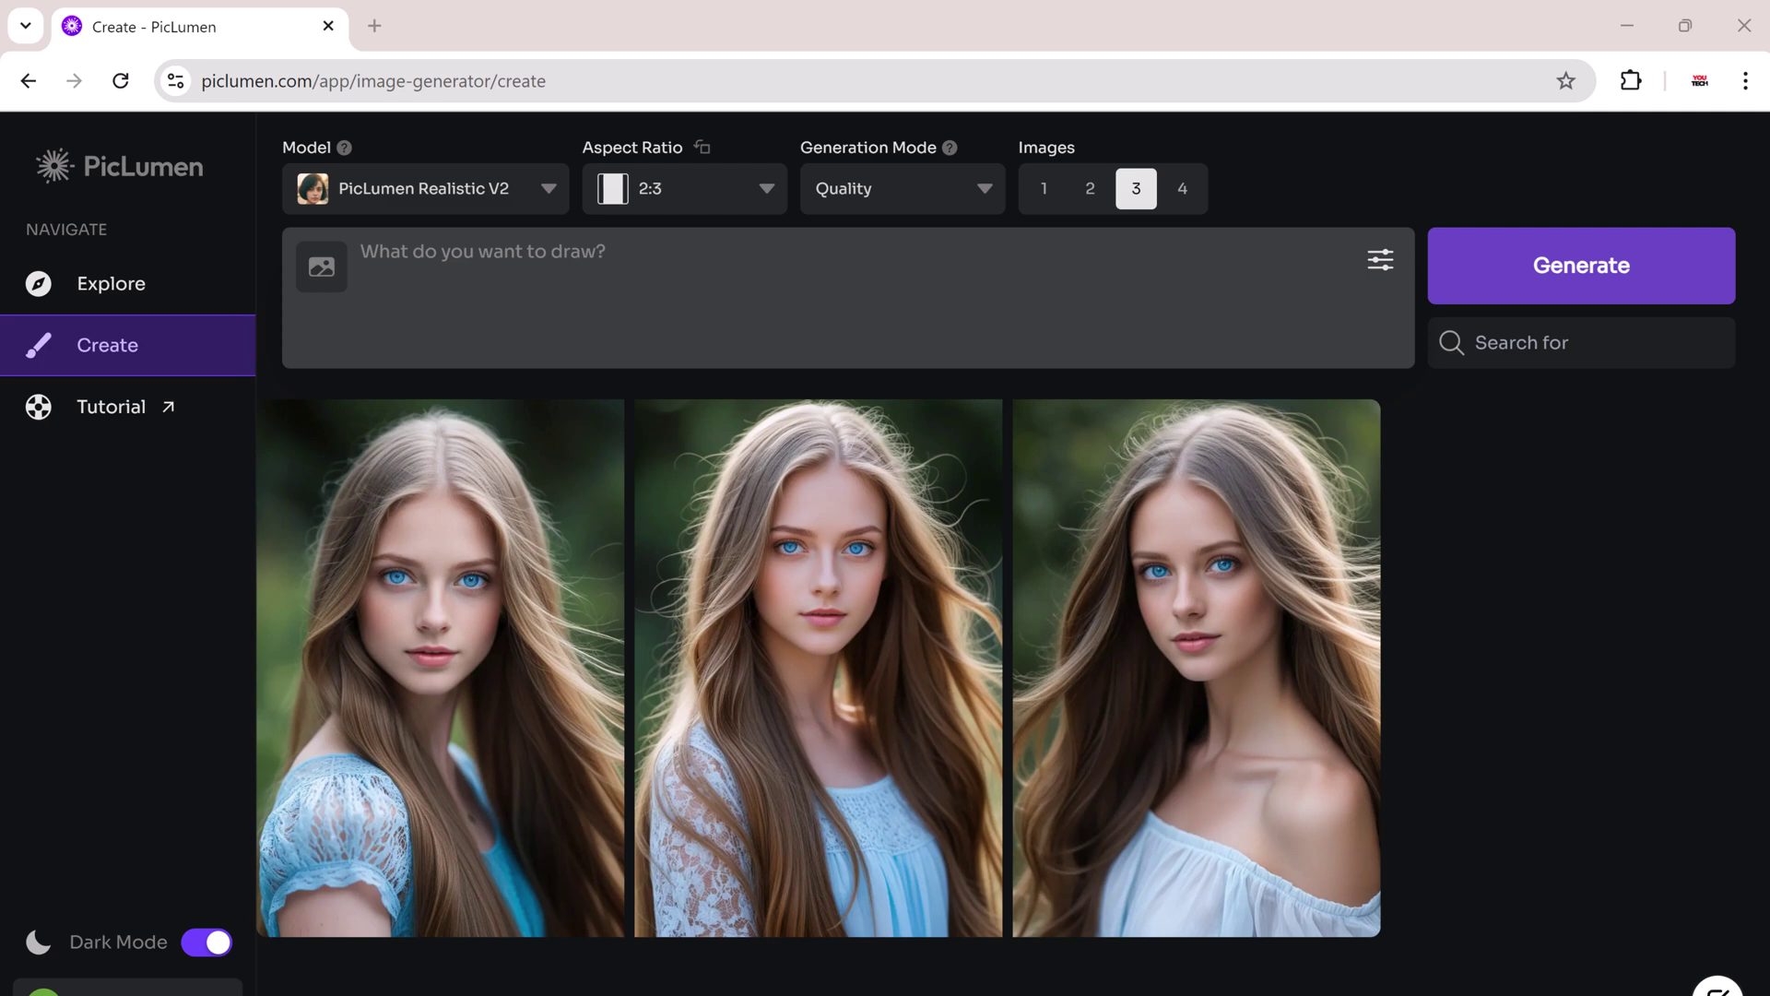
{"action": "mouse_move", "coordinate": [818, 667]}
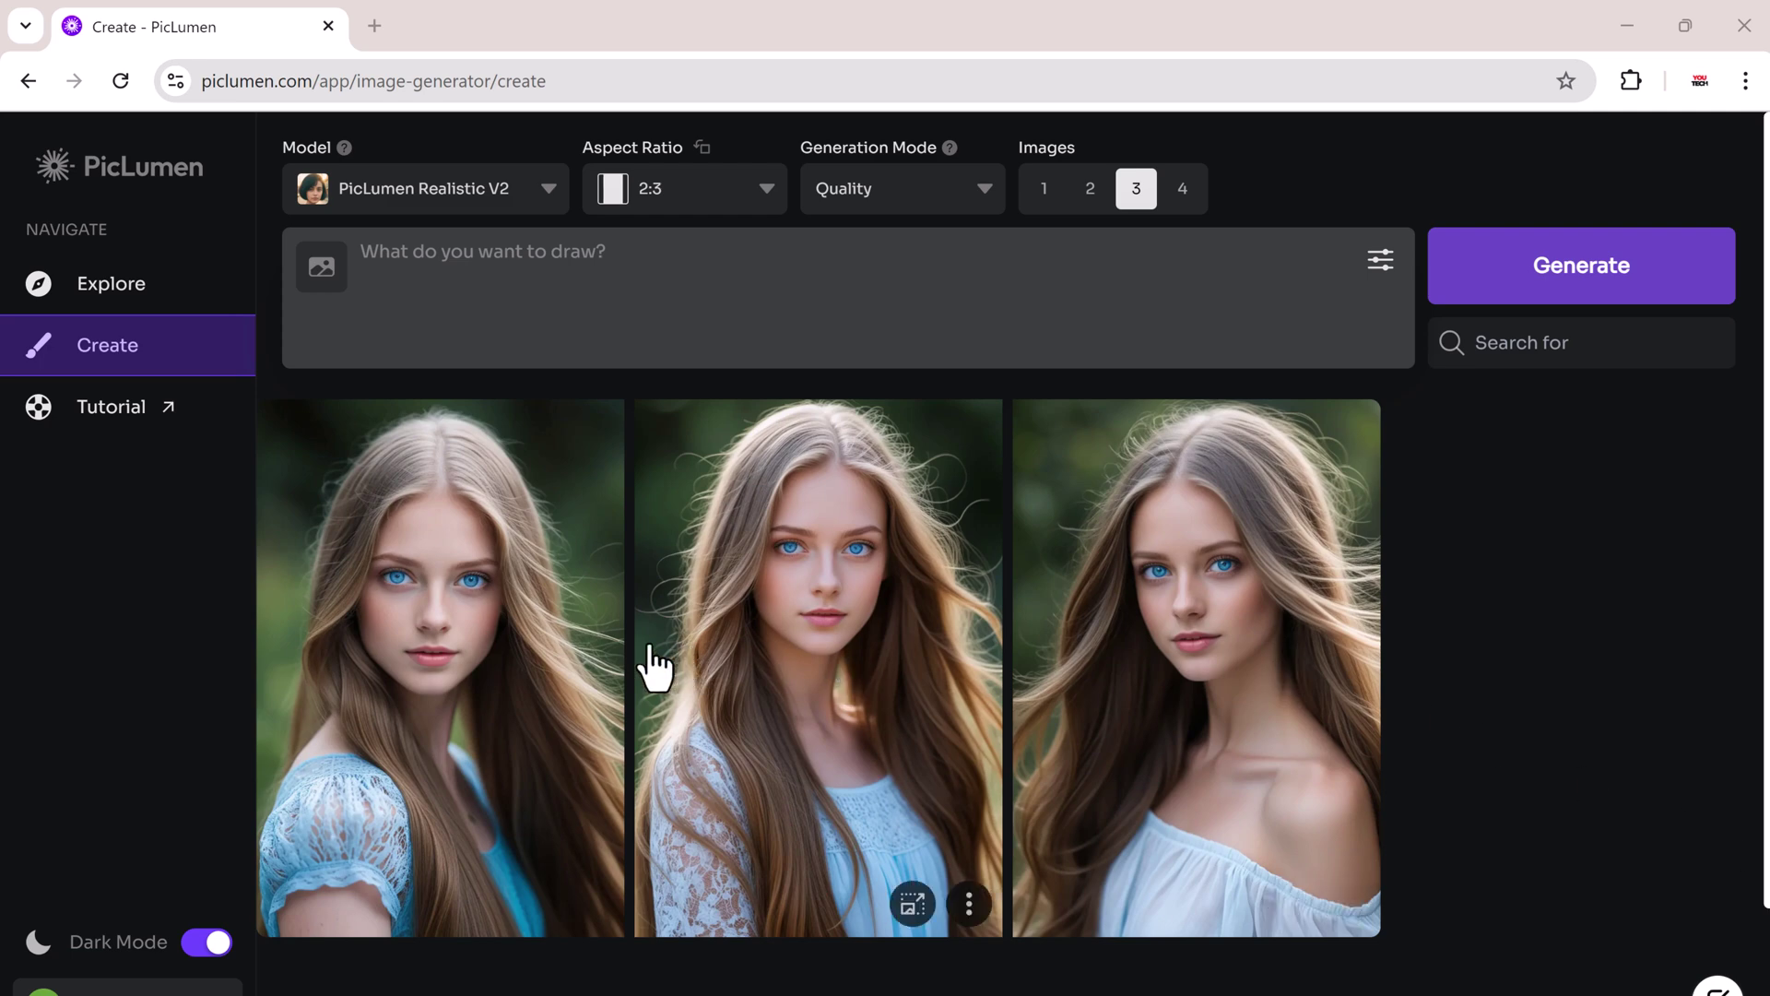
Step: Open the middle blue-eyed portrait's detail view
{"action": "left_click", "coordinate": [721, 656]}
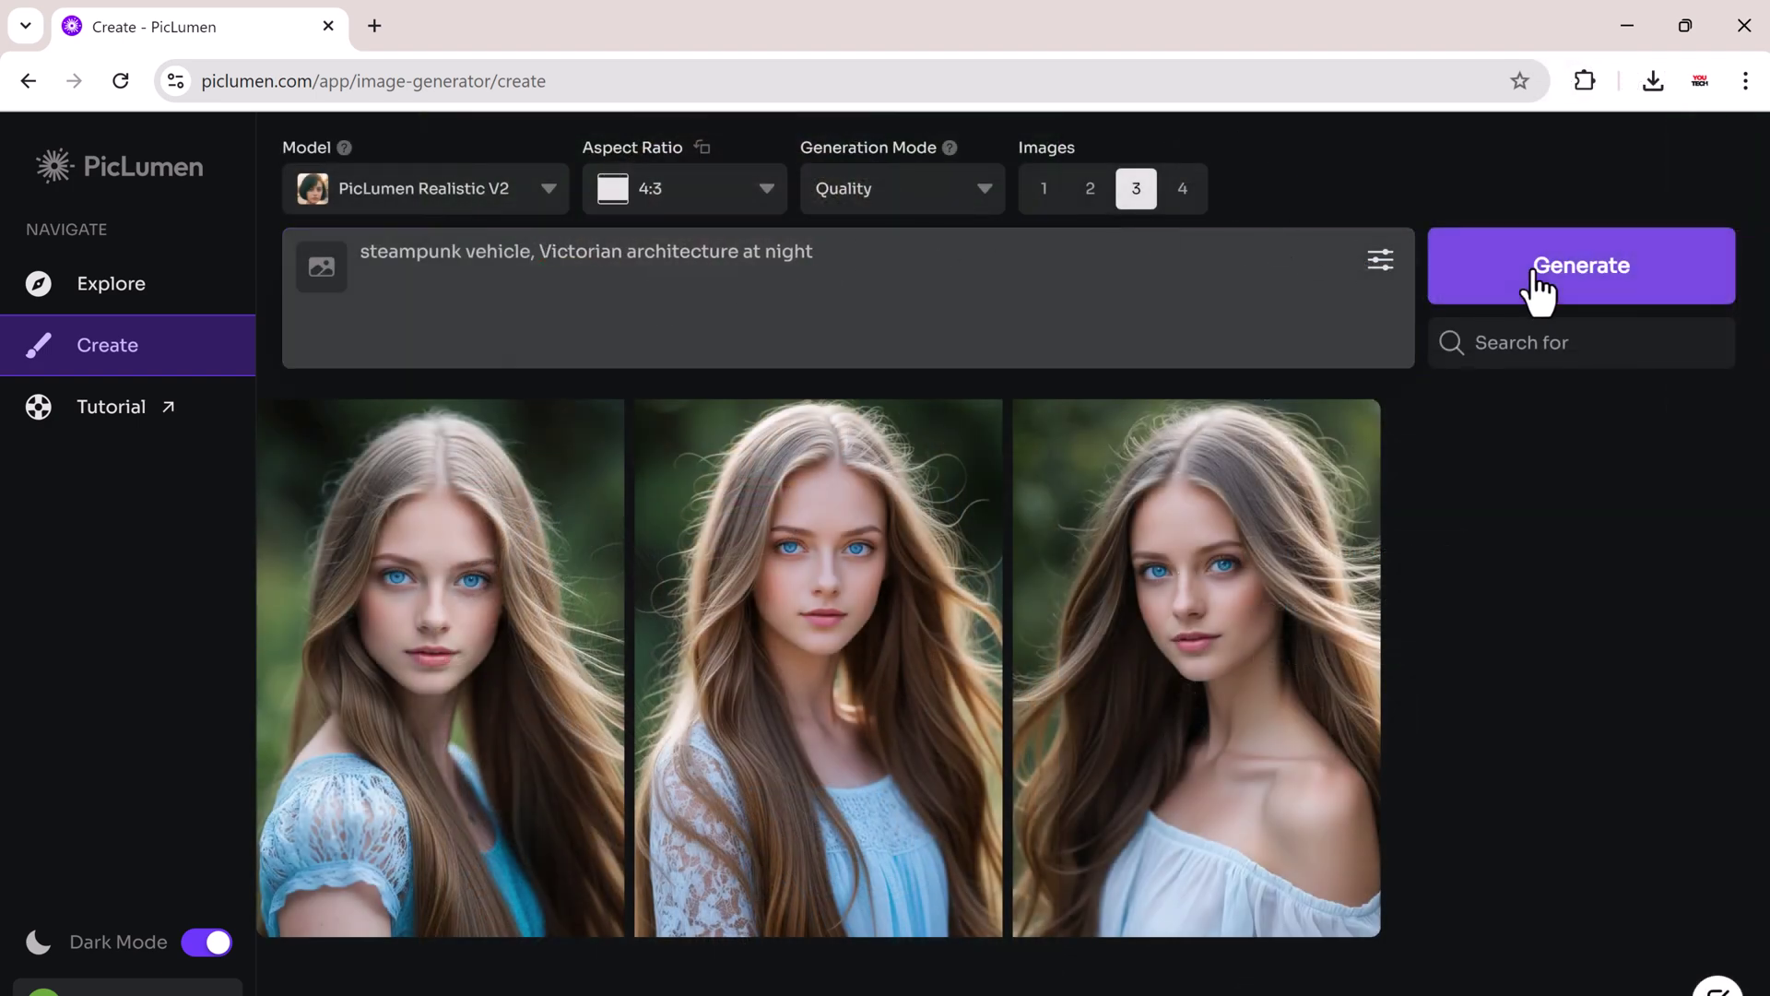
Step: Generate images for 'steampunk vehicle, victorian architecture at night'
{"action": "left_click", "coordinate": [1539, 284]}
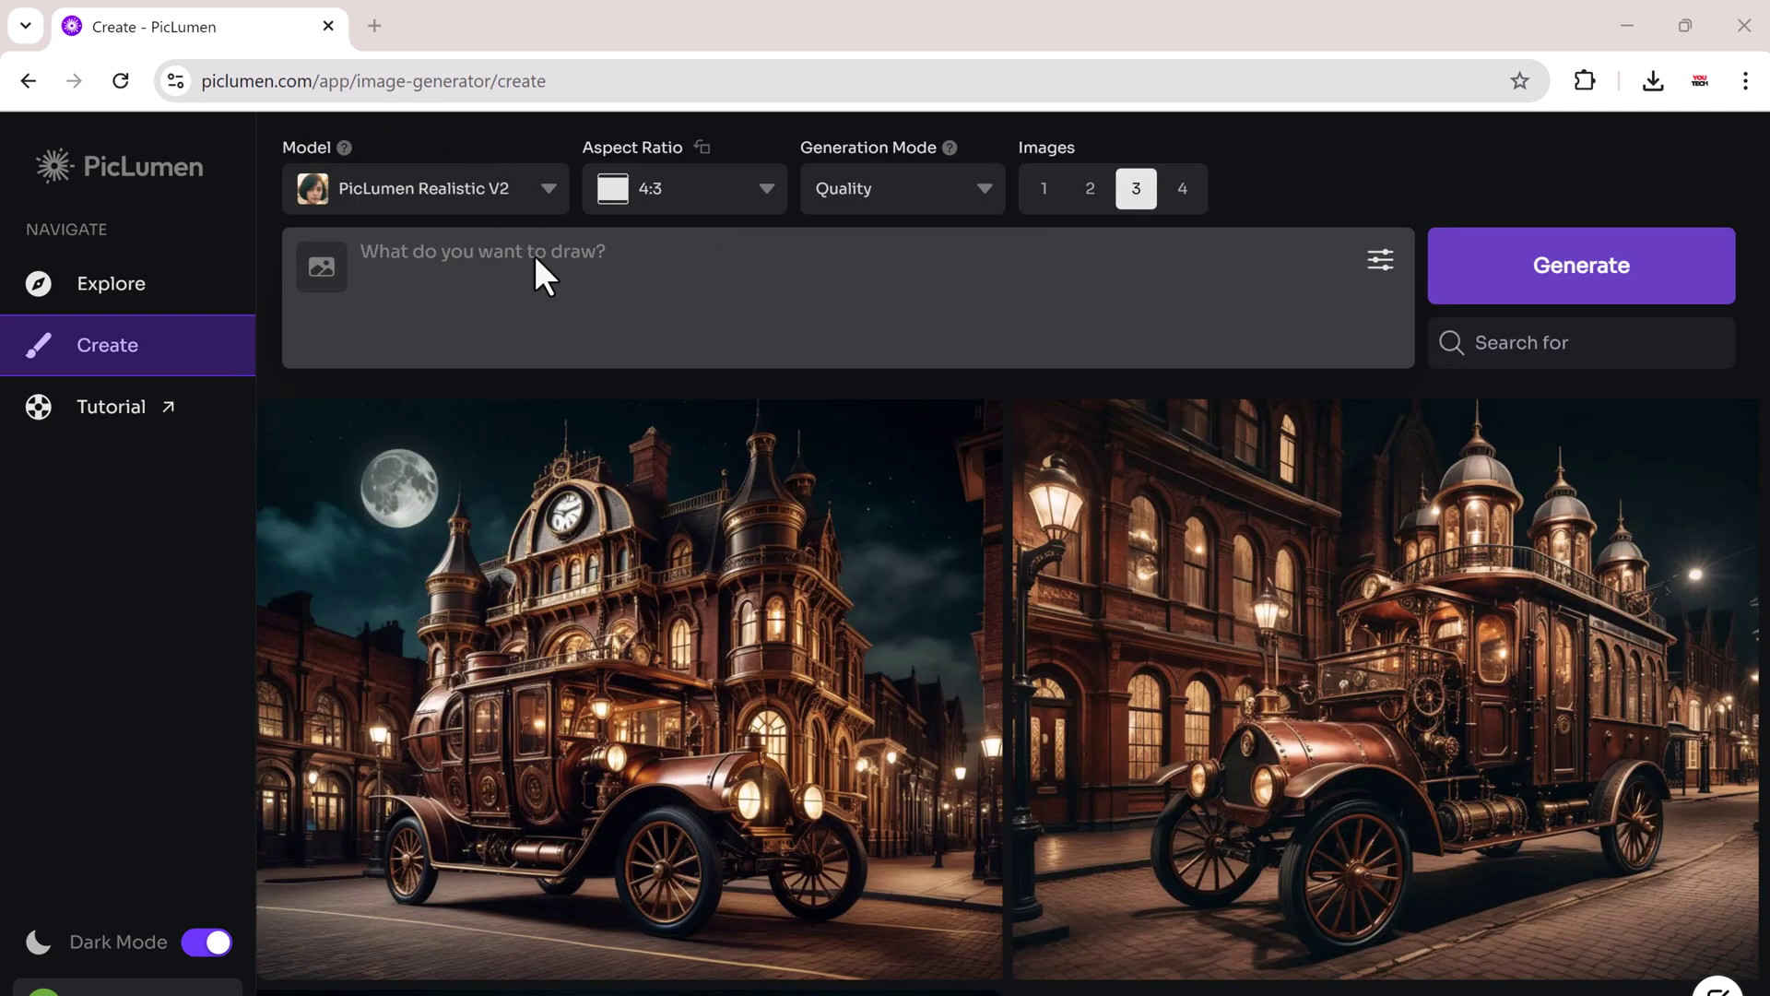
{"action": "scroll", "coordinate": [1605, 615], "scroll_direction": "down", "scroll_amount": 1}
{"action": "scroll", "coordinate": [1384, 581], "scroll_direction": "down", "scroll_amount": 2}
{"action": "scroll", "coordinate": [1024, 527], "scroll_direction": "down", "scroll_amount": 2}
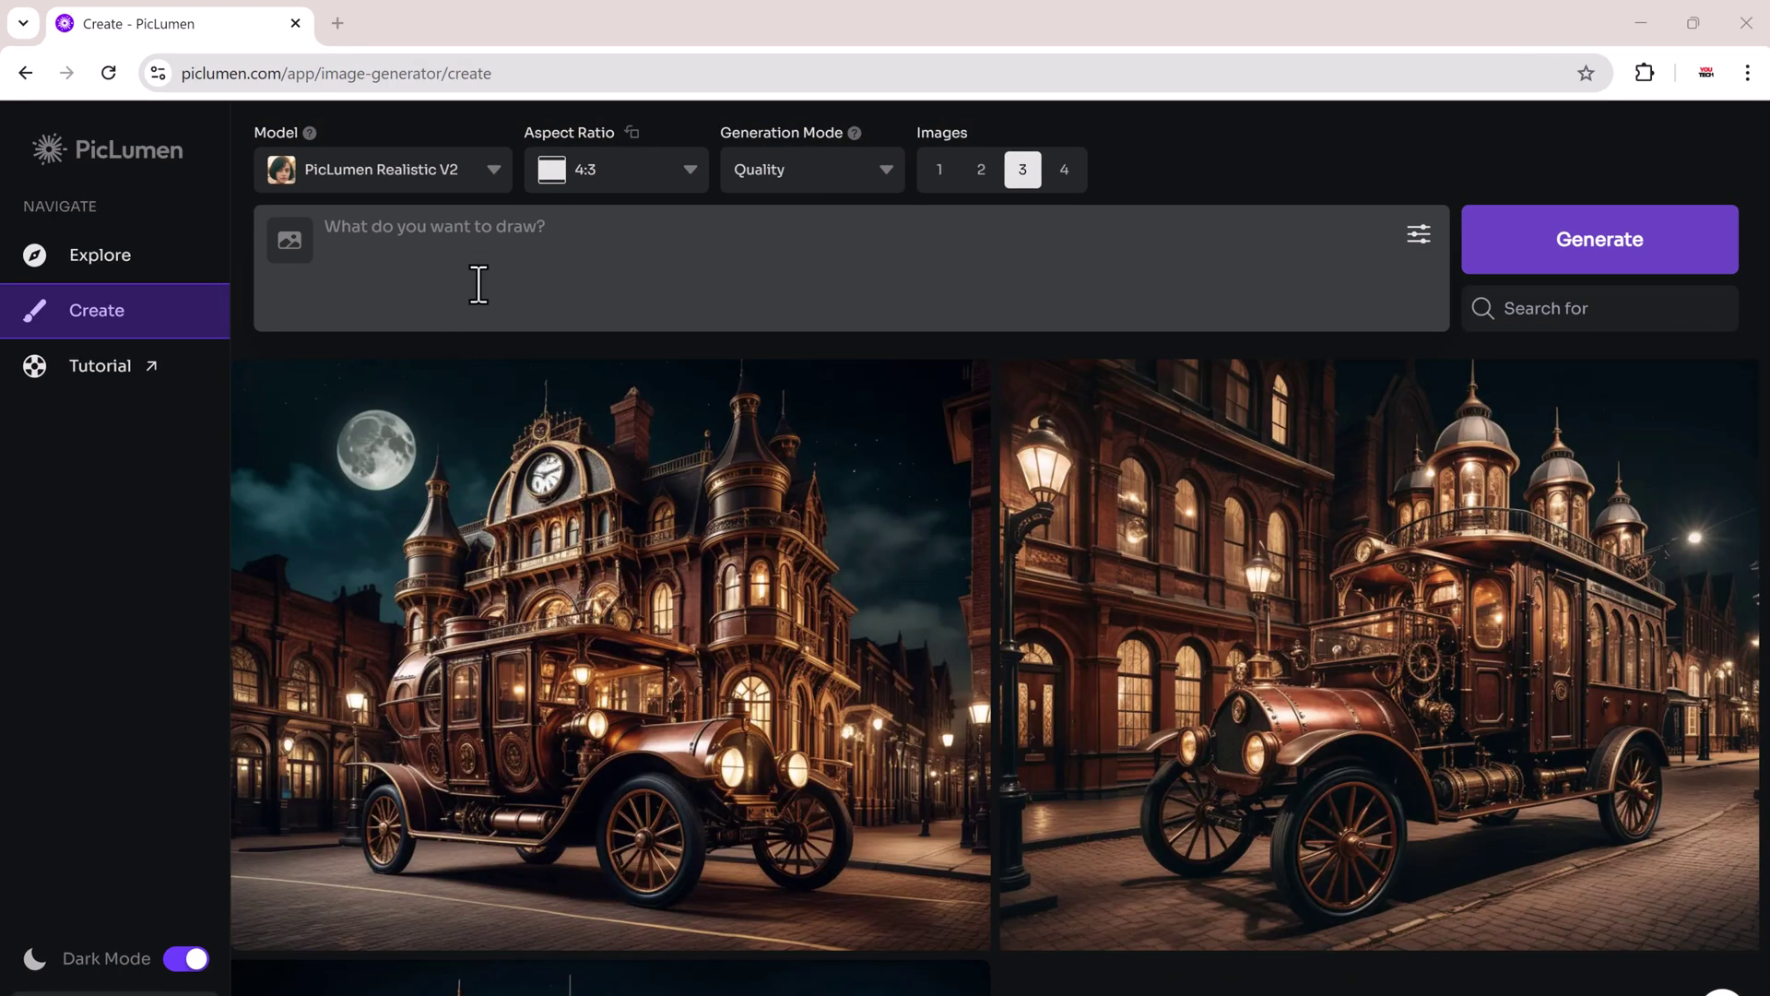
Step: Upload the photo of the woman on a yellow background as a reference image
{"action": "left_click", "coordinate": [498, 266]}
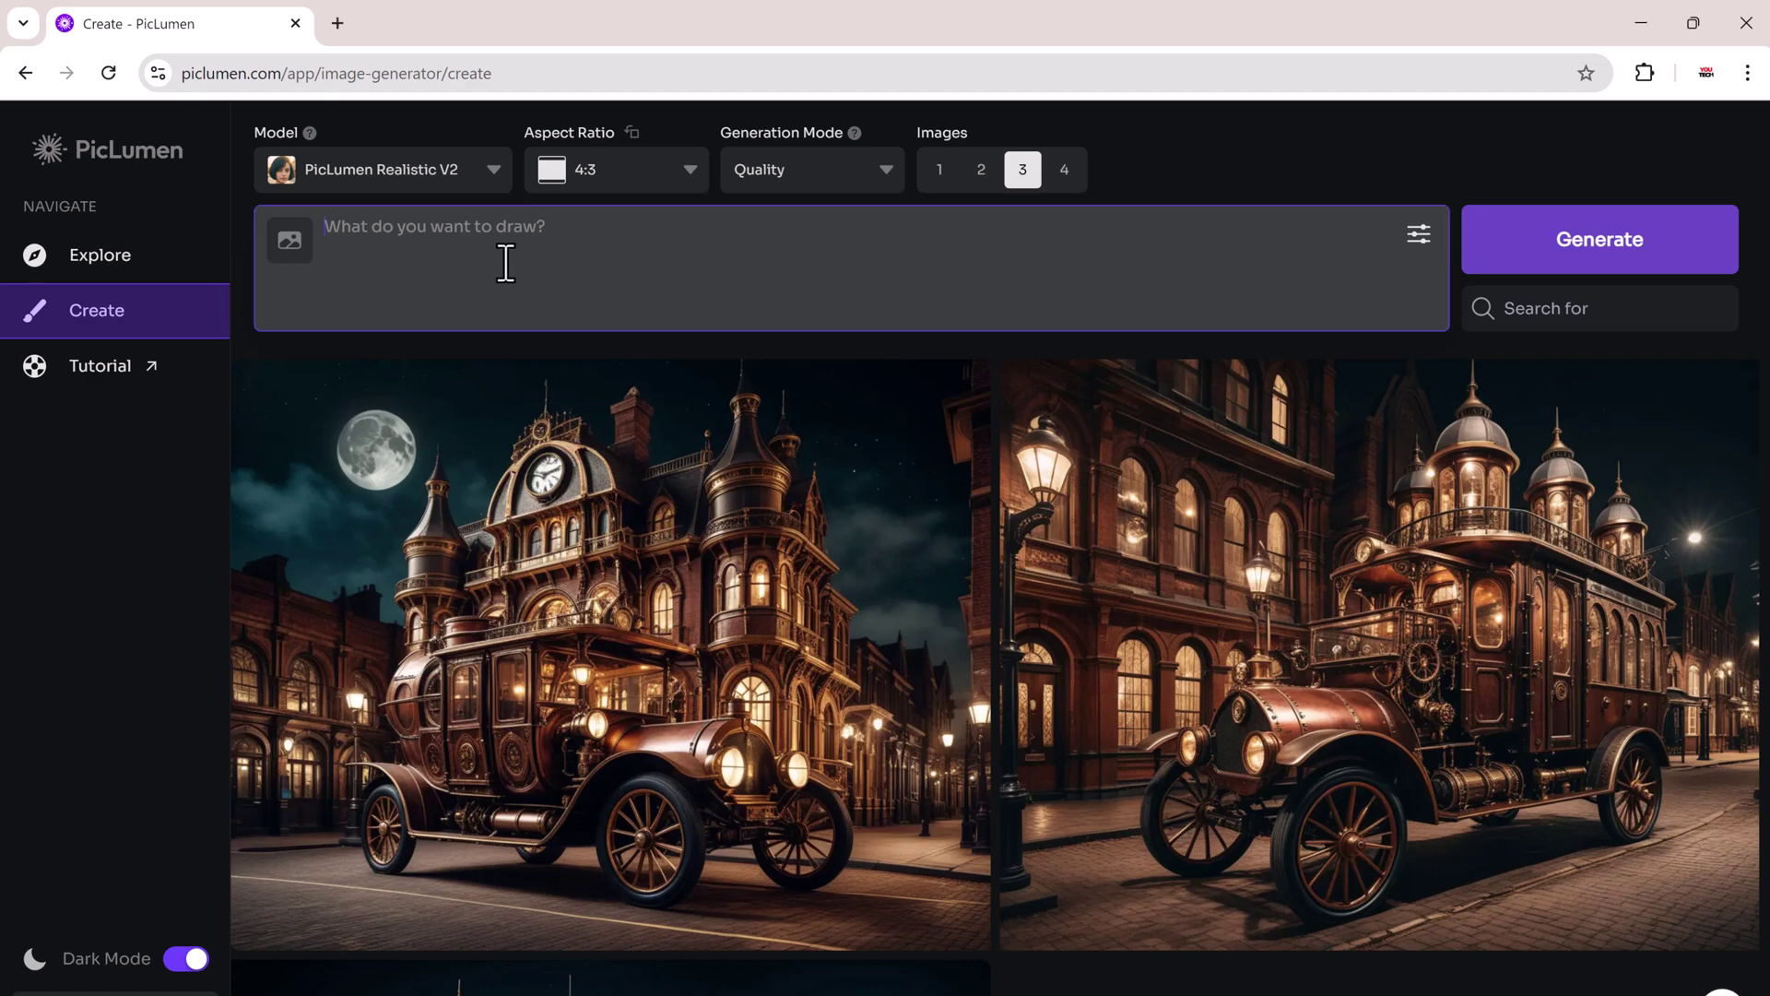
{"action": "left_click", "coordinate": [290, 243]}
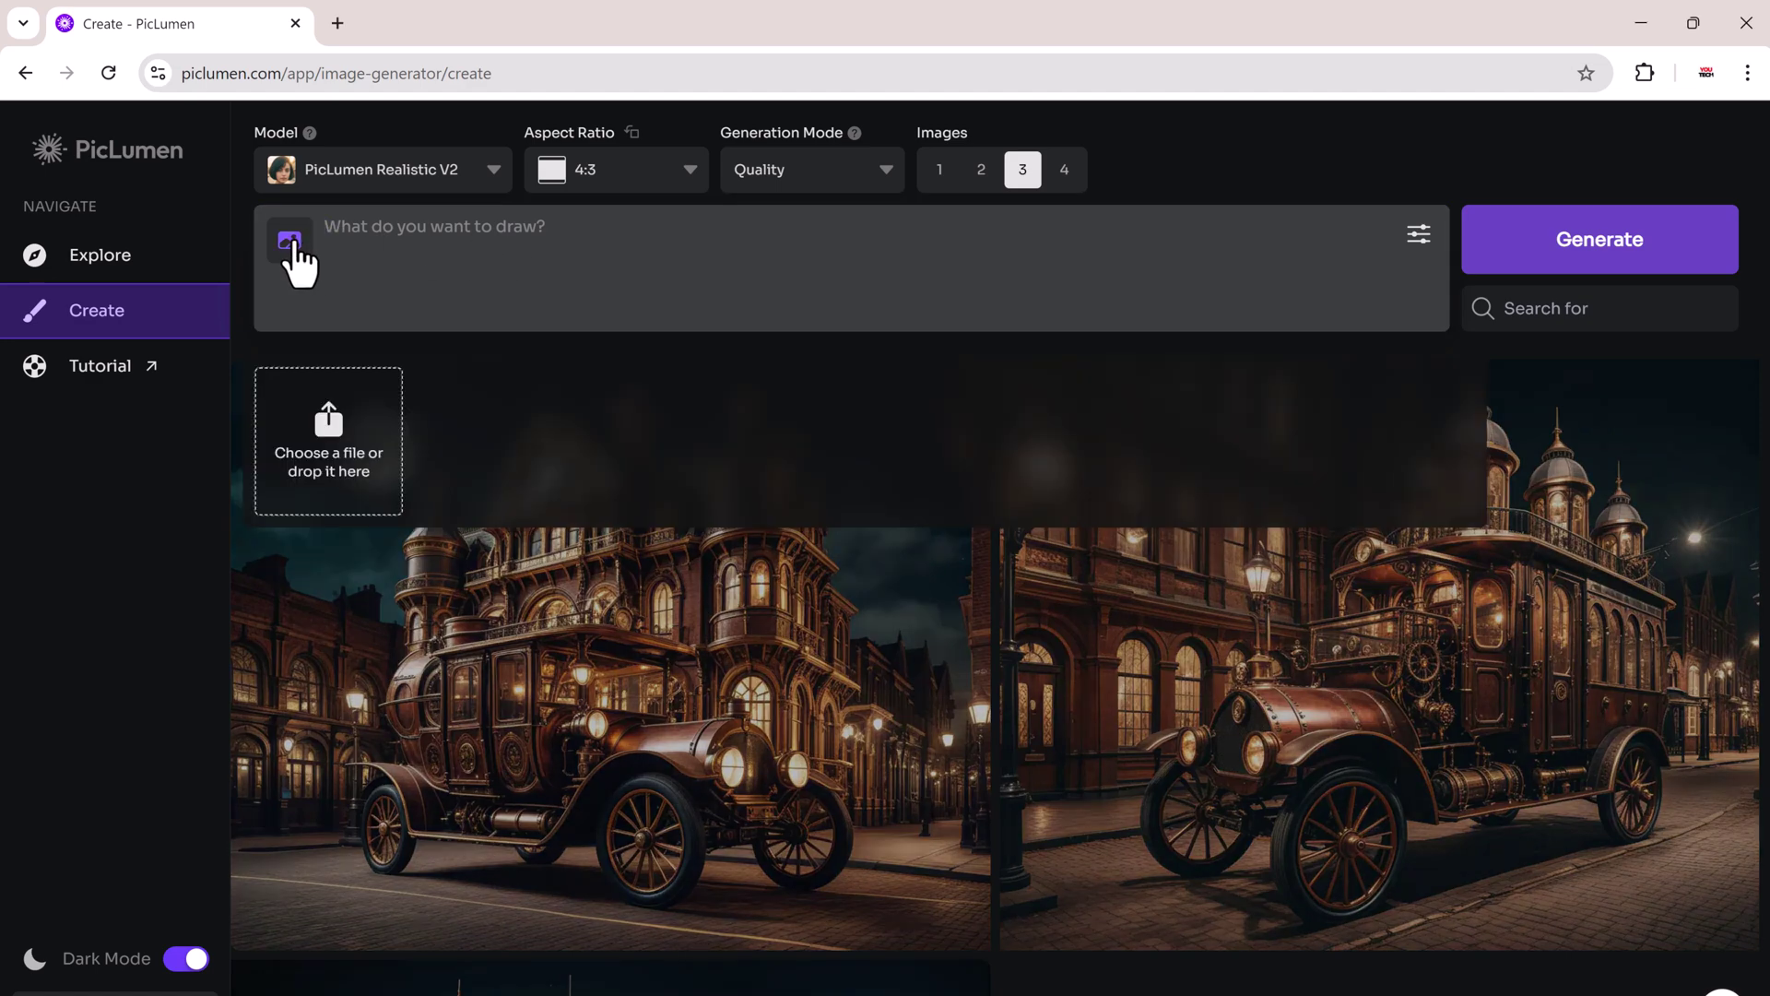
{"action": "left_click", "coordinate": [362, 440]}
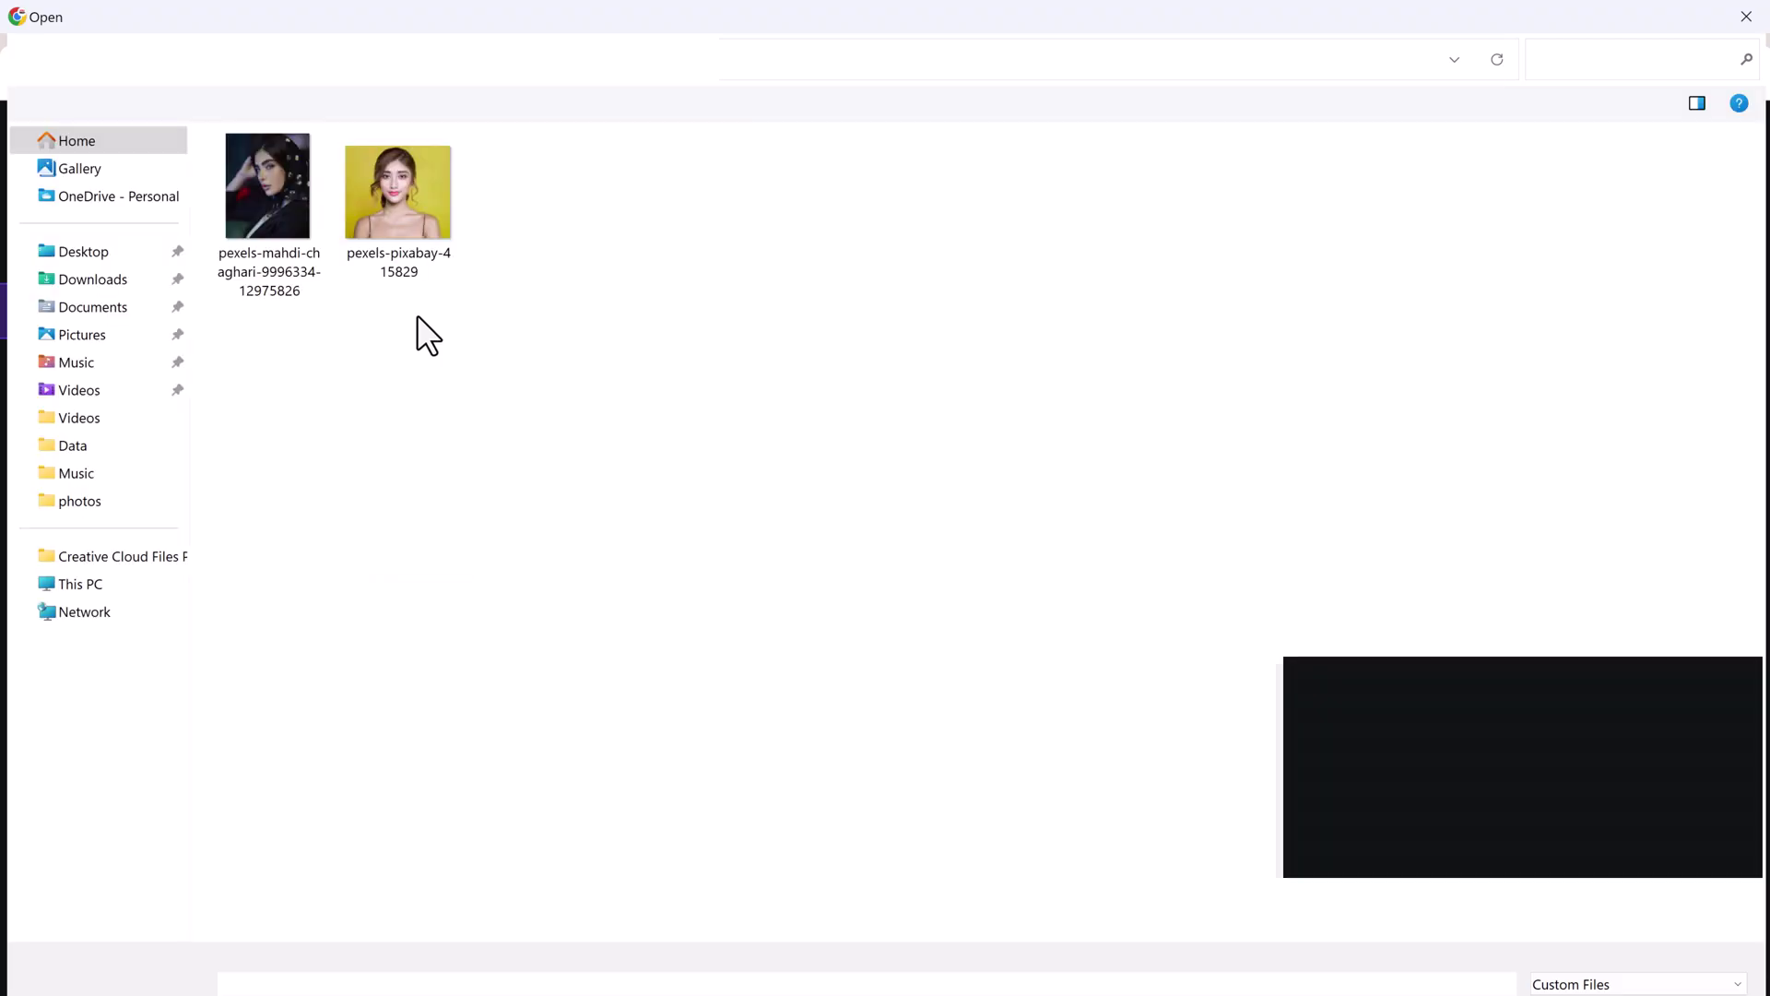
{"action": "double_click", "coordinate": [412, 186]}
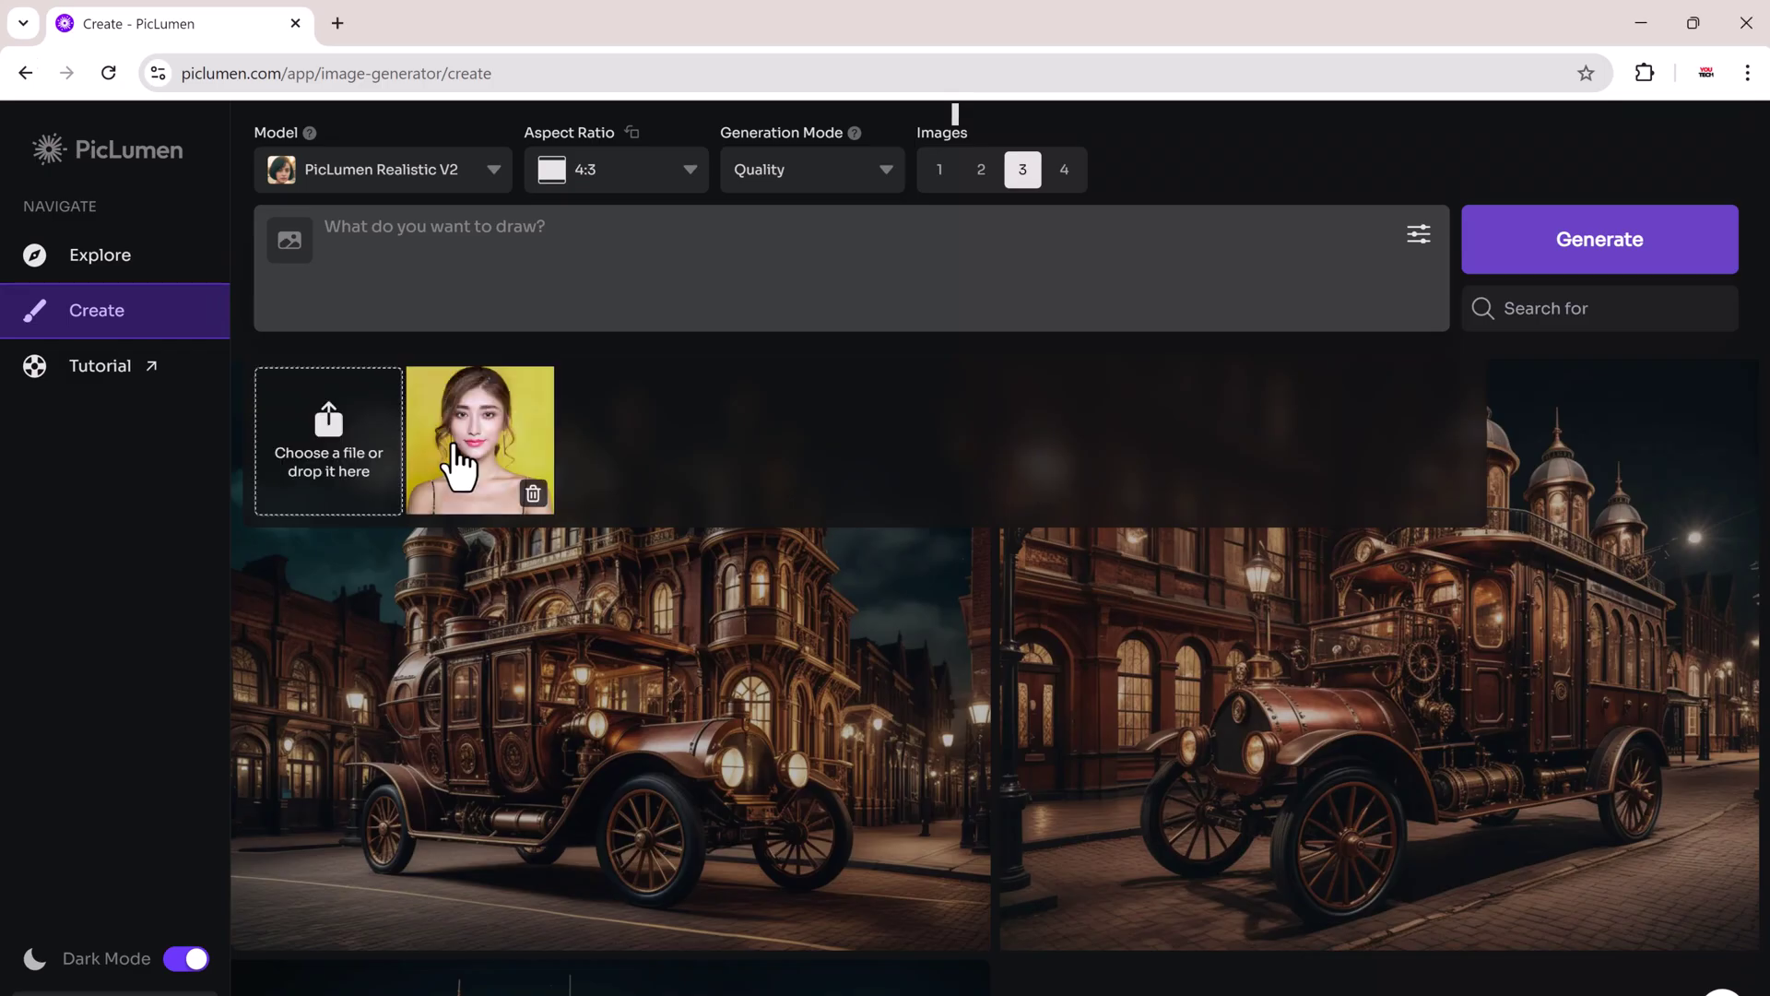
Step: Switch the reference photo to Style Ref and paste the blue-eyed girl portrait prompt
{"action": "left_click", "coordinate": [481, 440]}
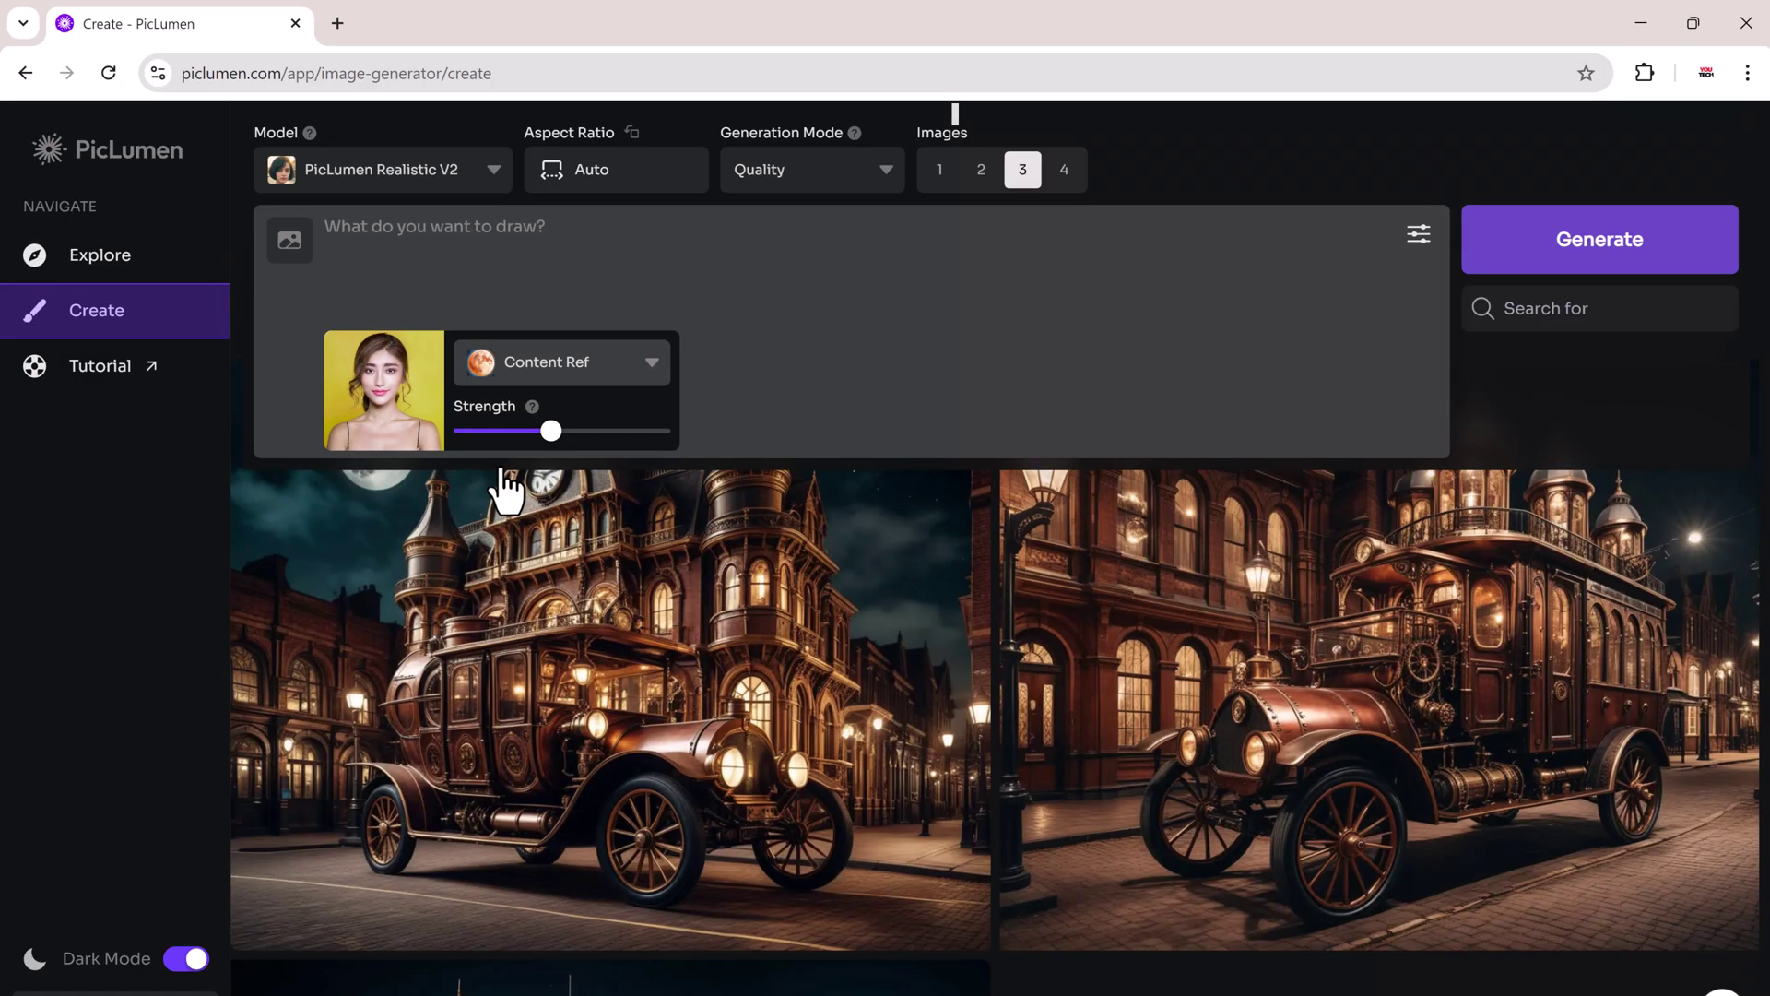
{"action": "left_click", "coordinate": [616, 371]}
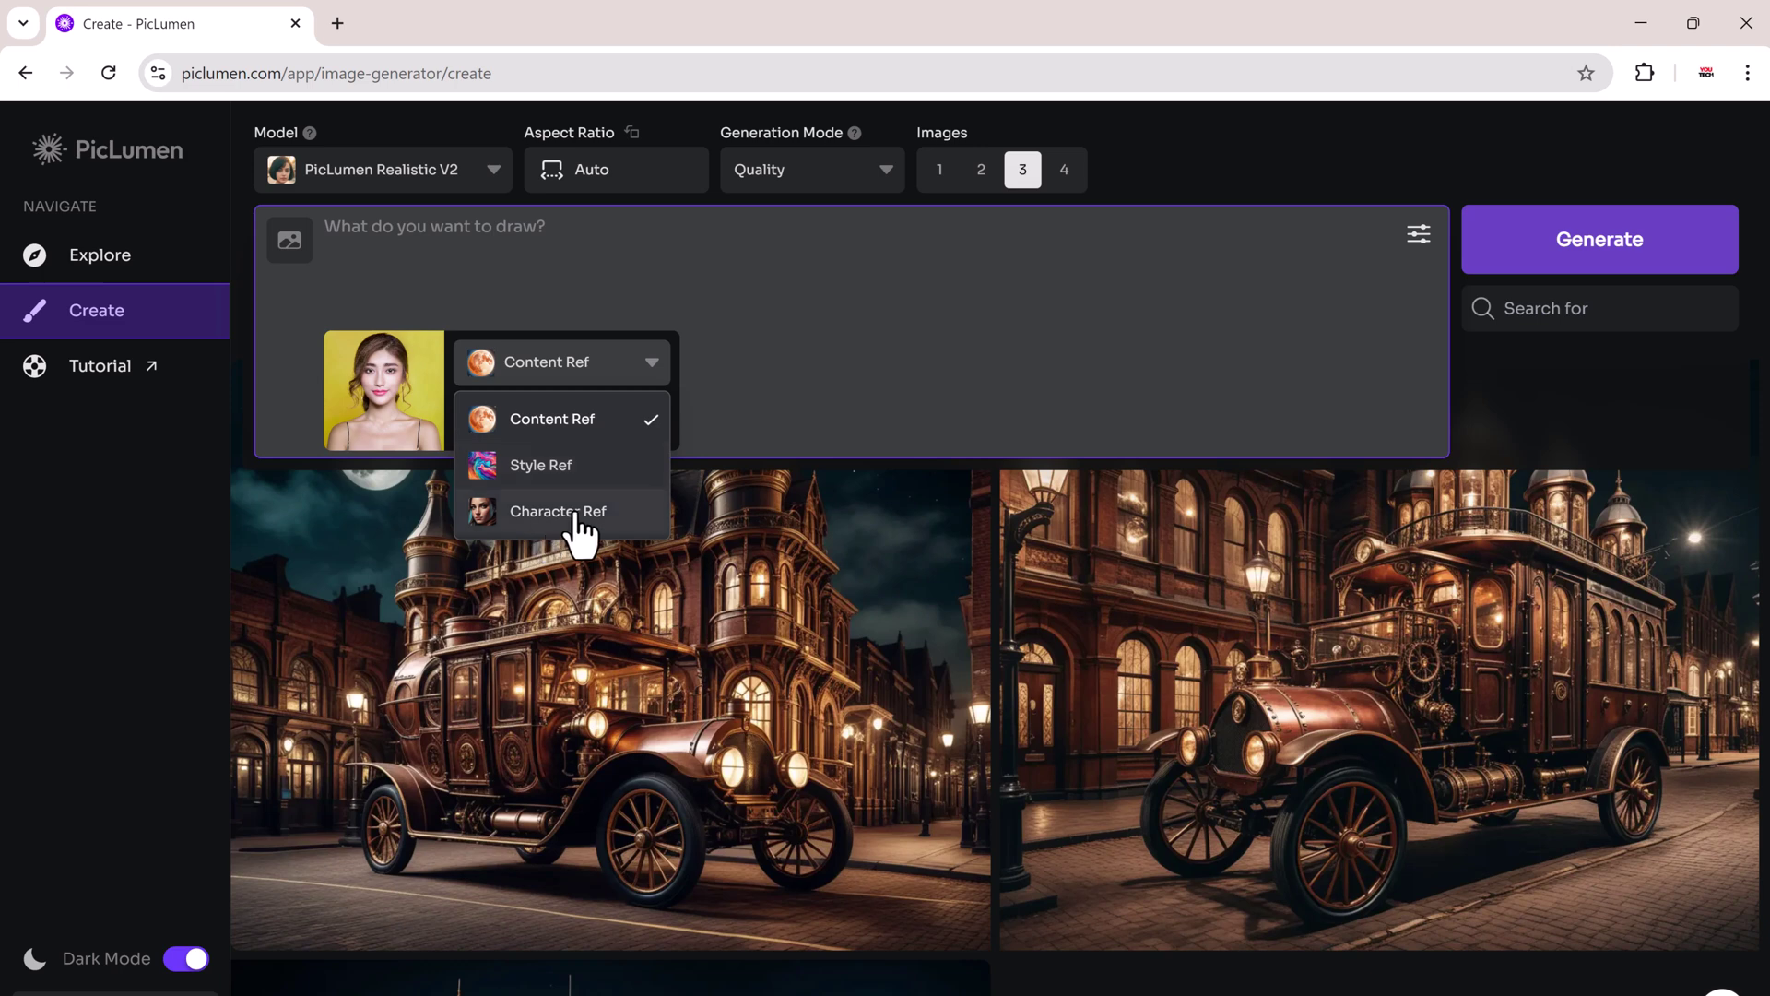
{"action": "left_click", "coordinate": [543, 465]}
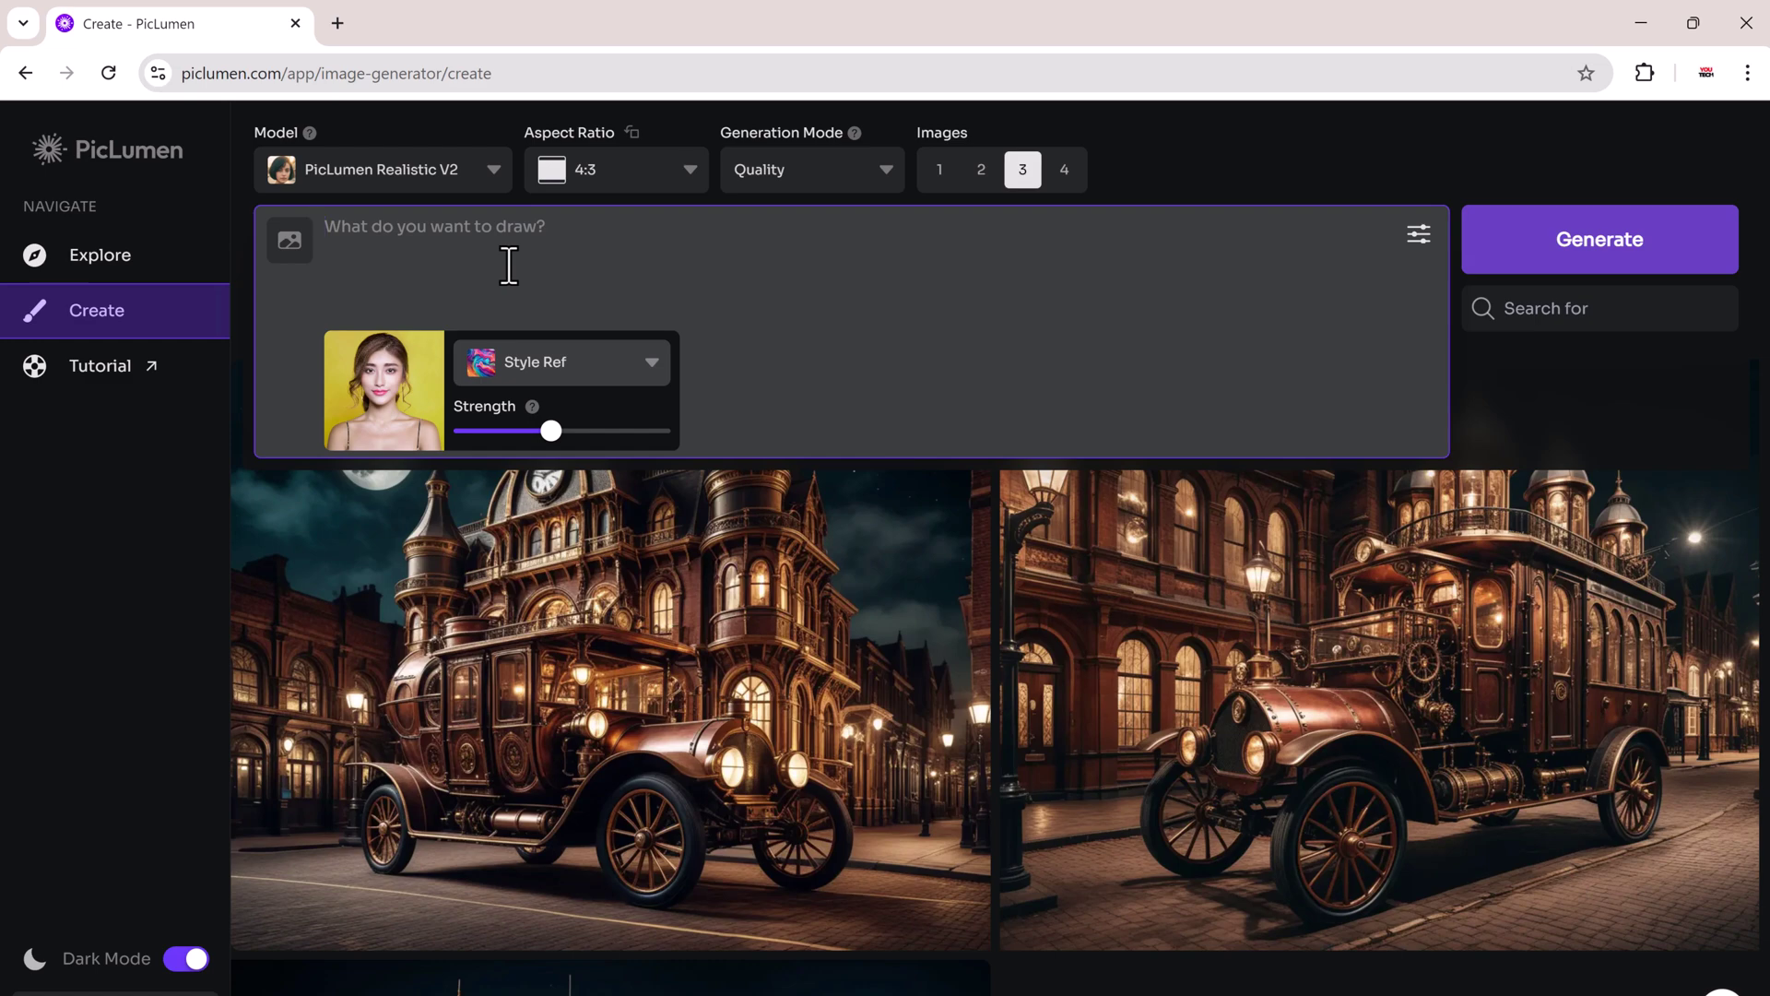
{"action": "type", "text": "Portrait of a stunning girl with long flowing hair and bright blue eyes"}
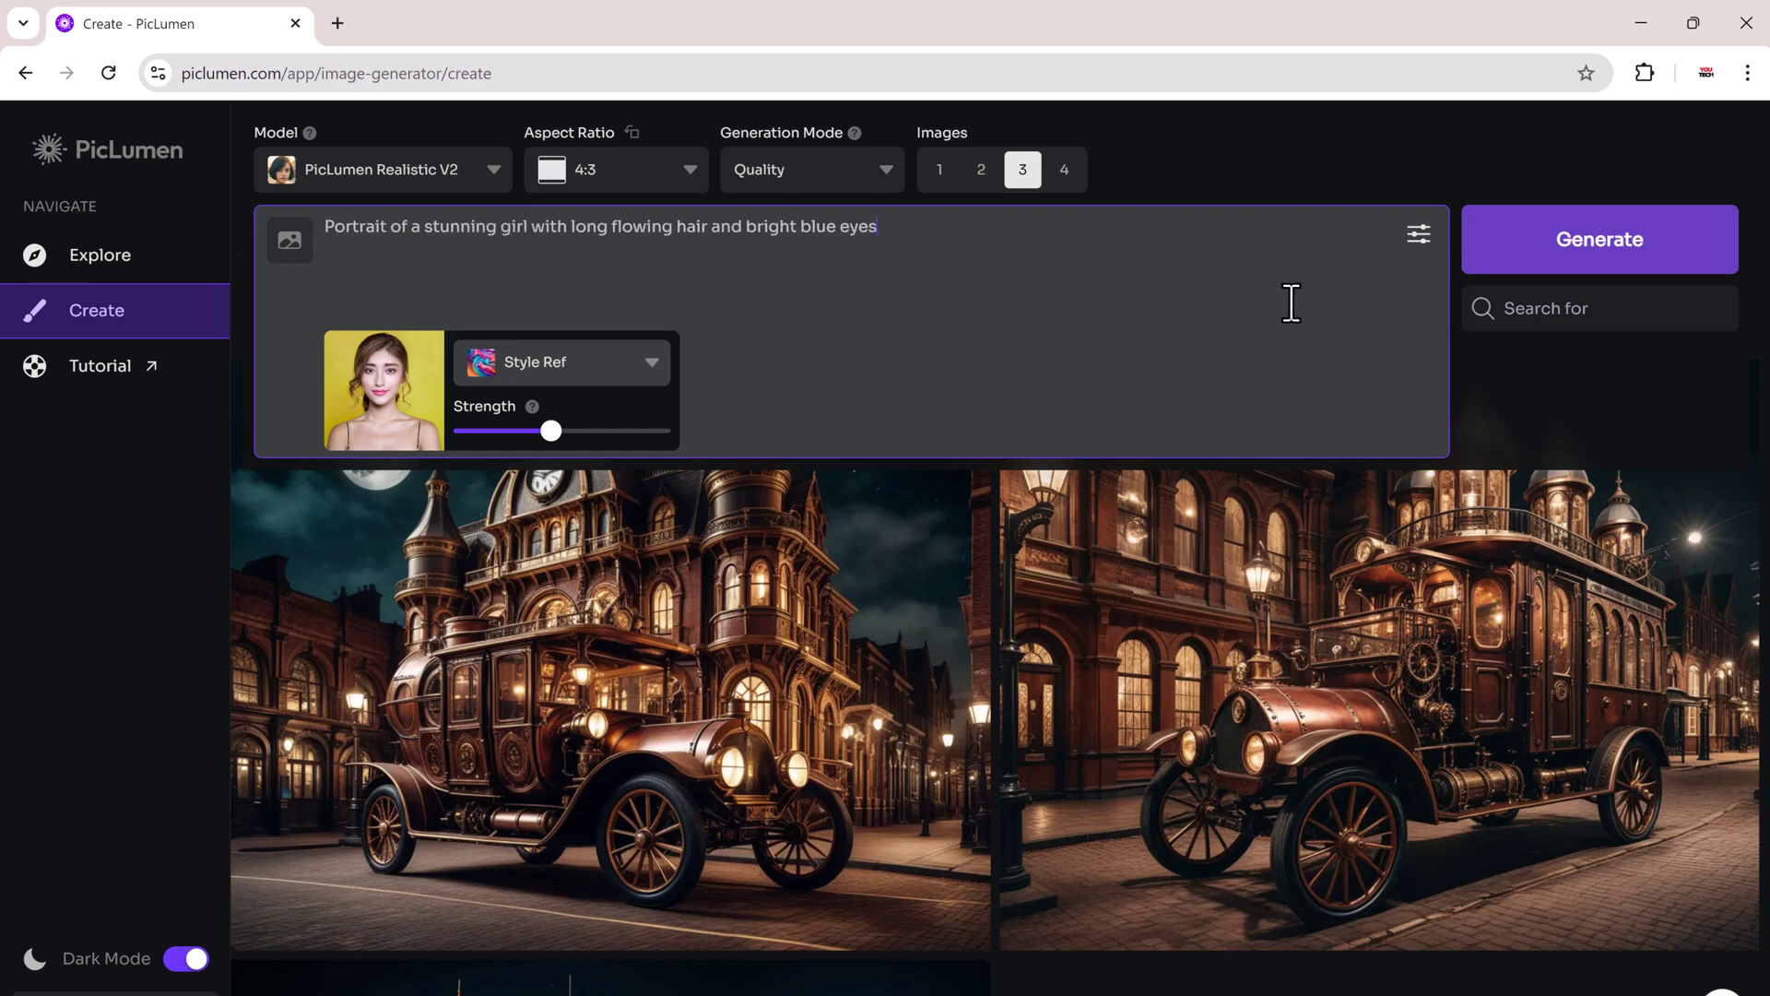
Step: Generate the Style Ref portraits, with the advanced settings panel opened and then closed
{"action": "left_click", "coordinate": [1417, 238]}
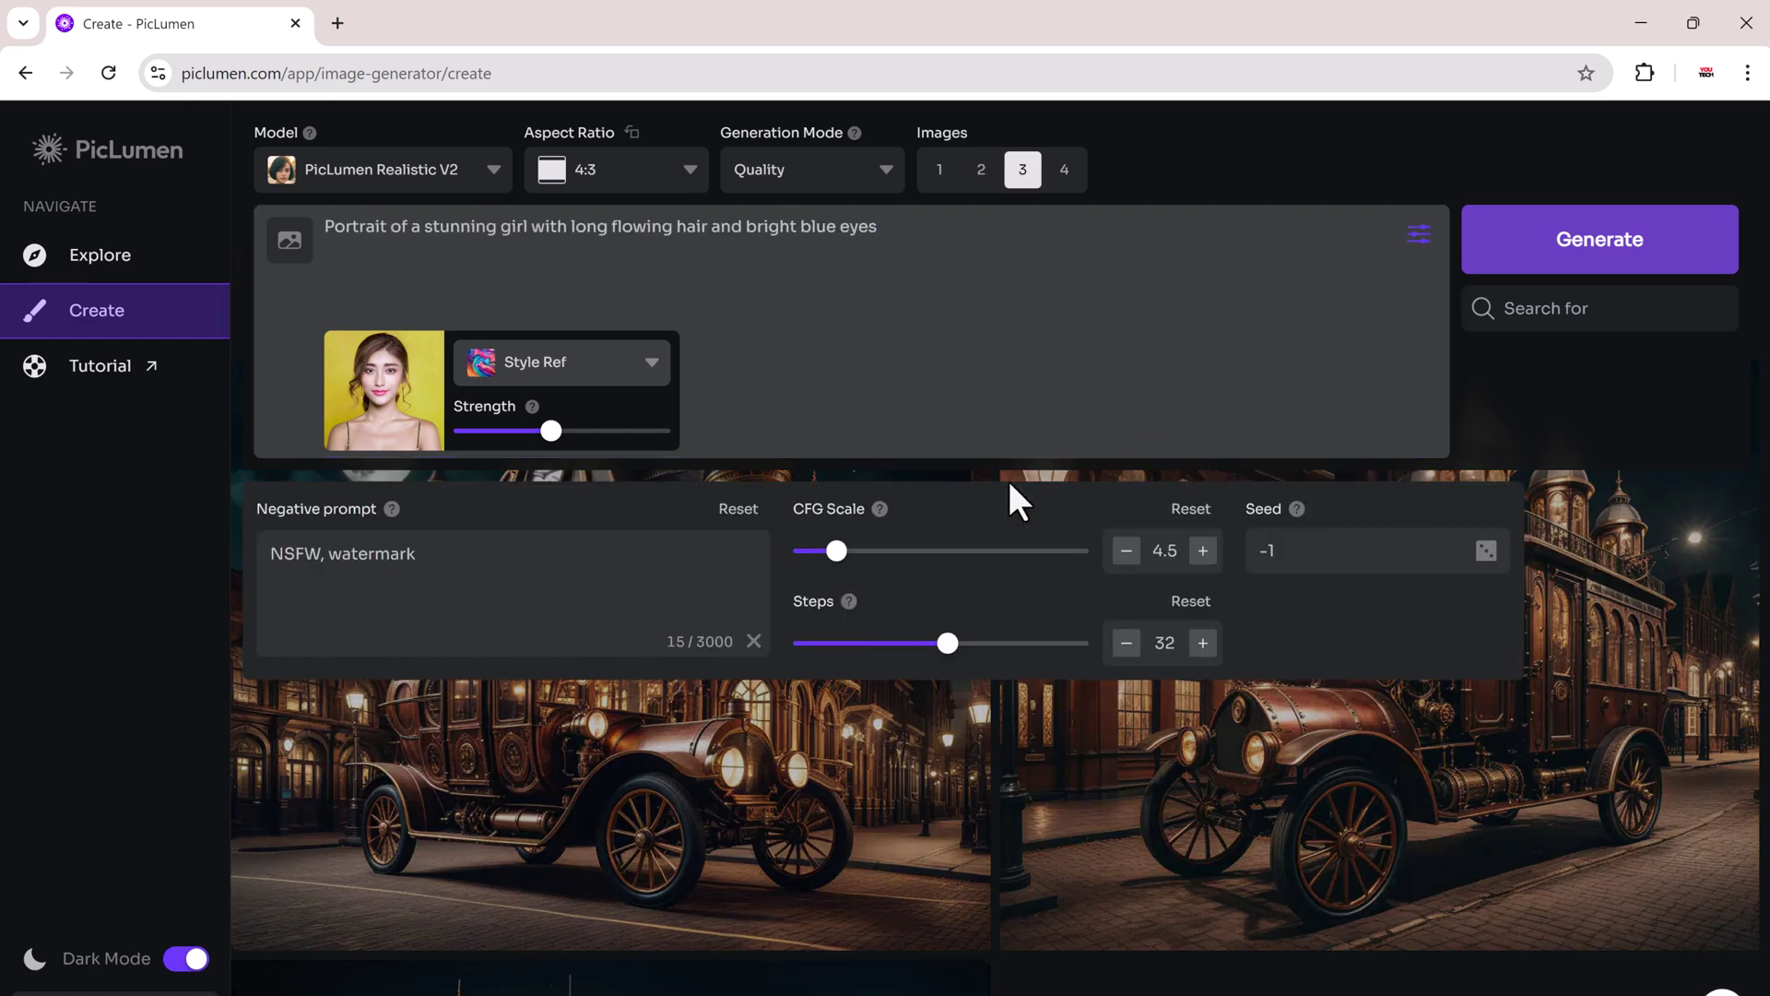
{"action": "left_click", "coordinate": [424, 550]}
{"action": "left_click", "coordinate": [1563, 247]}
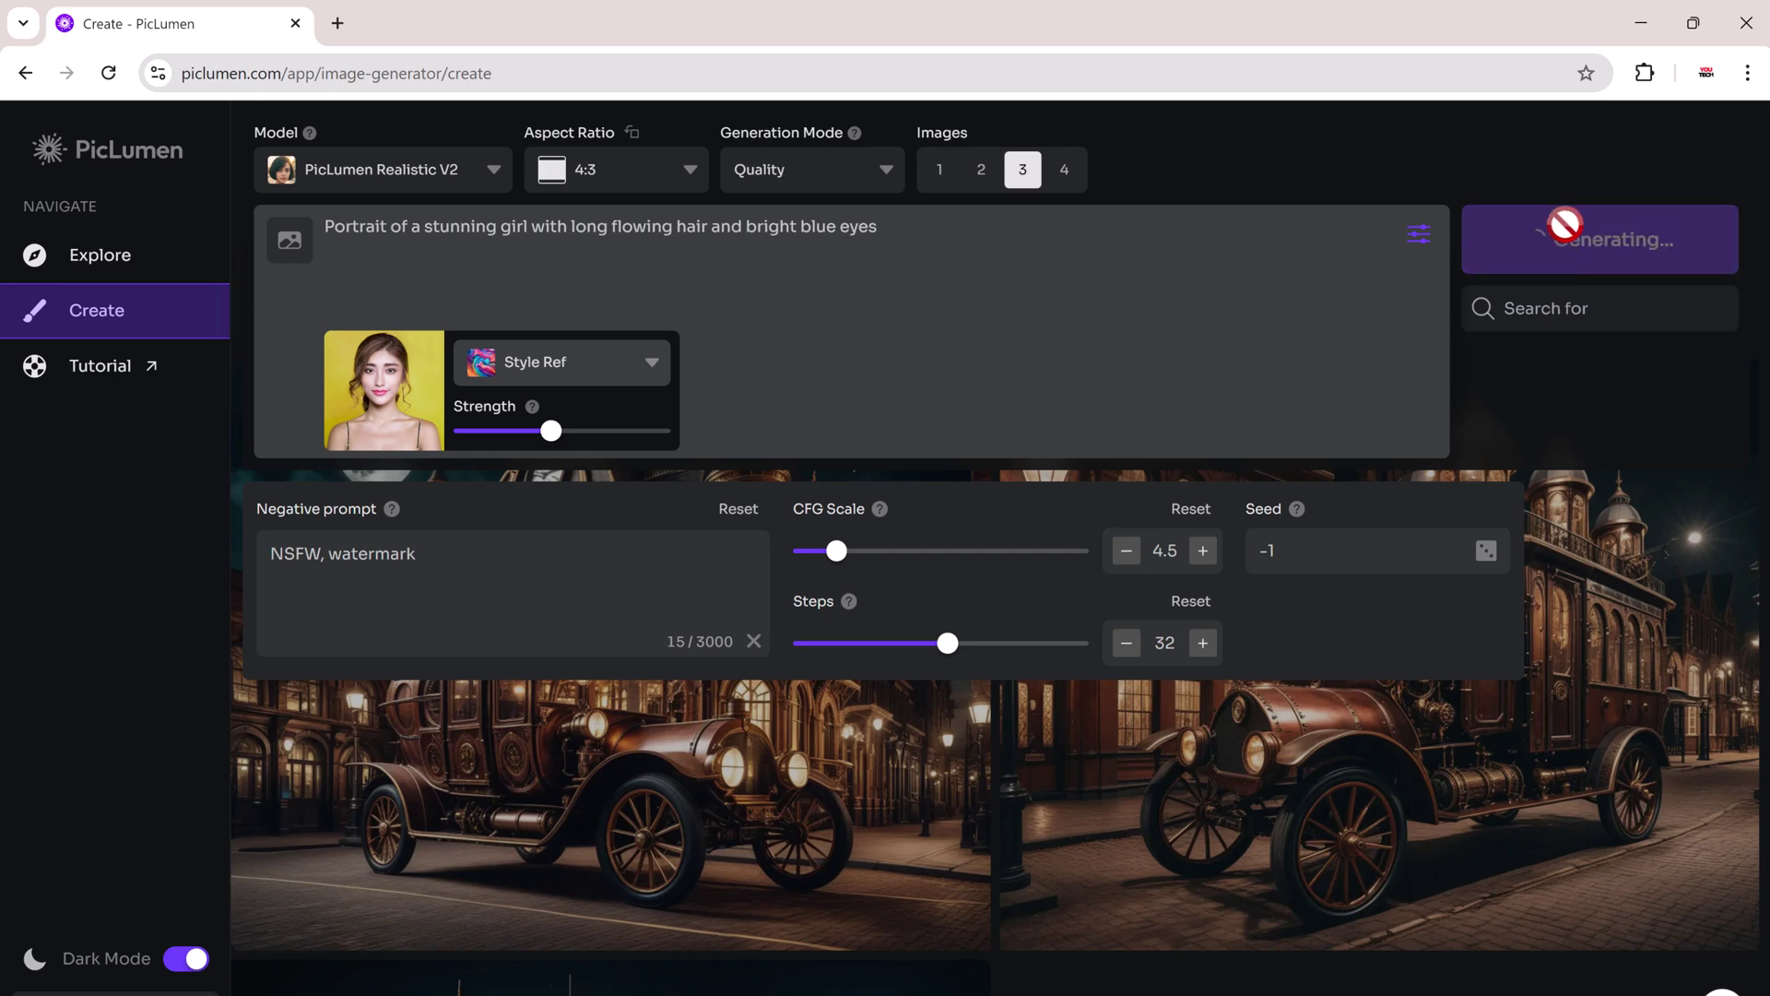
{"action": "left_click", "coordinate": [1420, 235]}
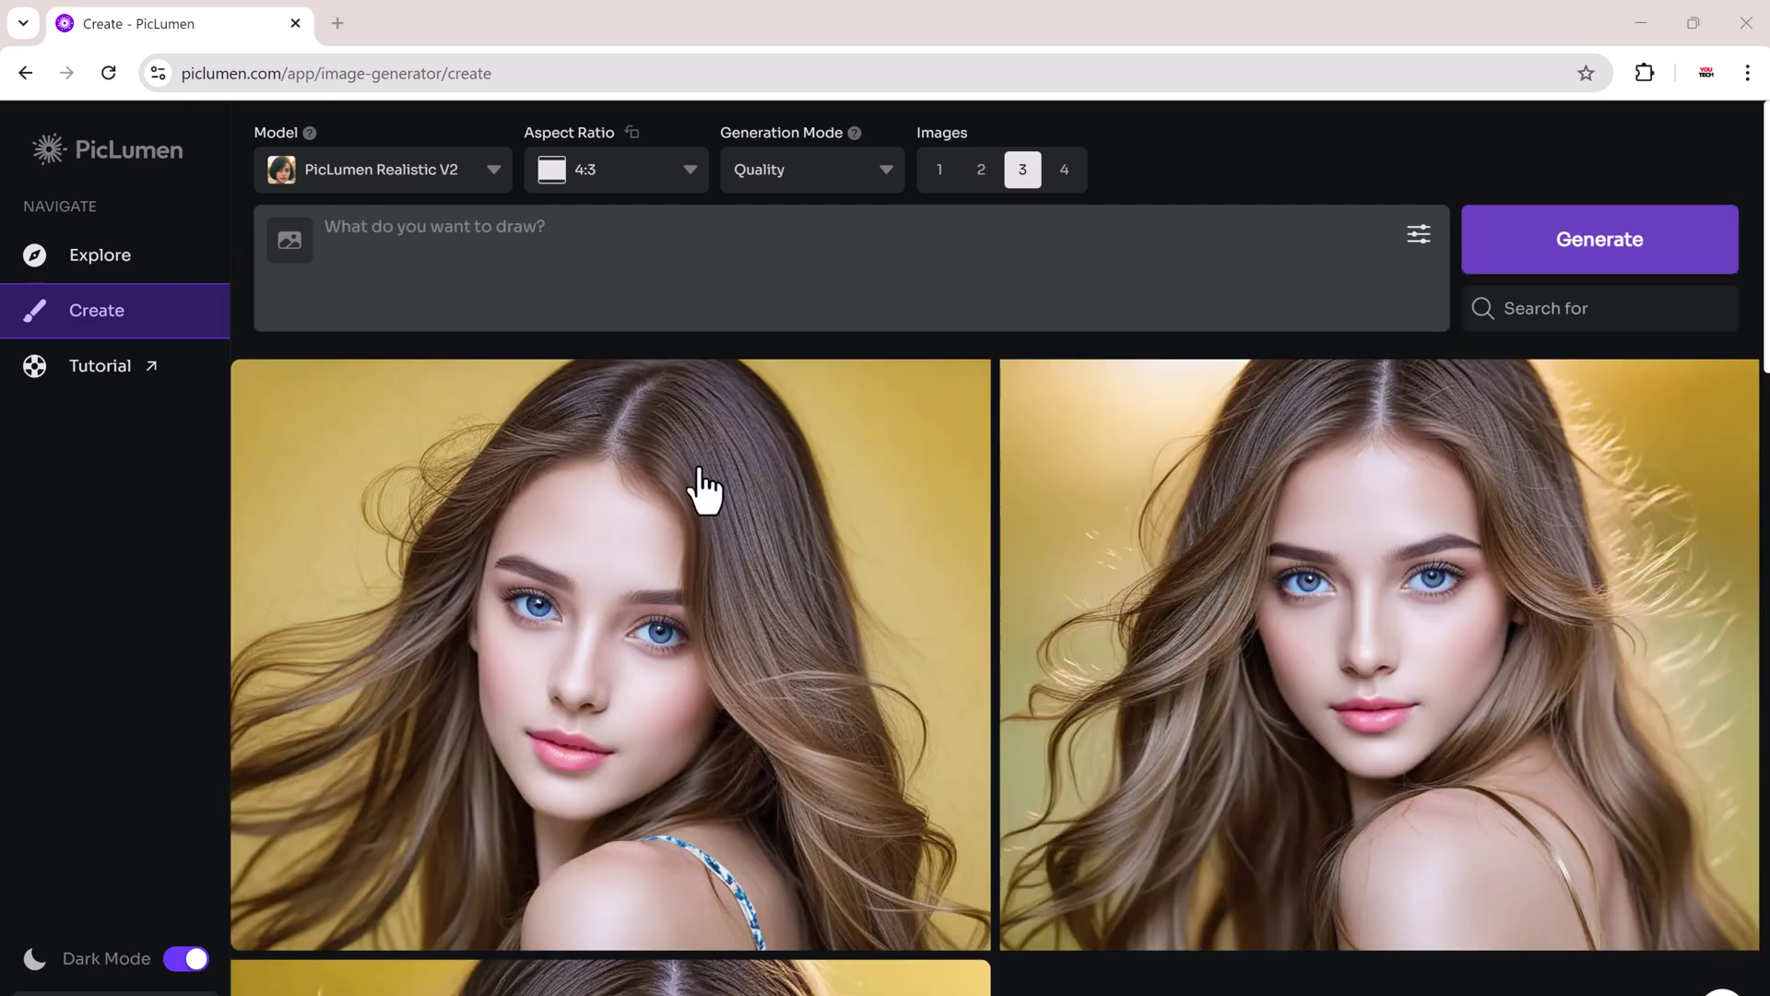
{"action": "scroll", "coordinate": [1549, 597], "scroll_direction": "down", "scroll_amount": 5}
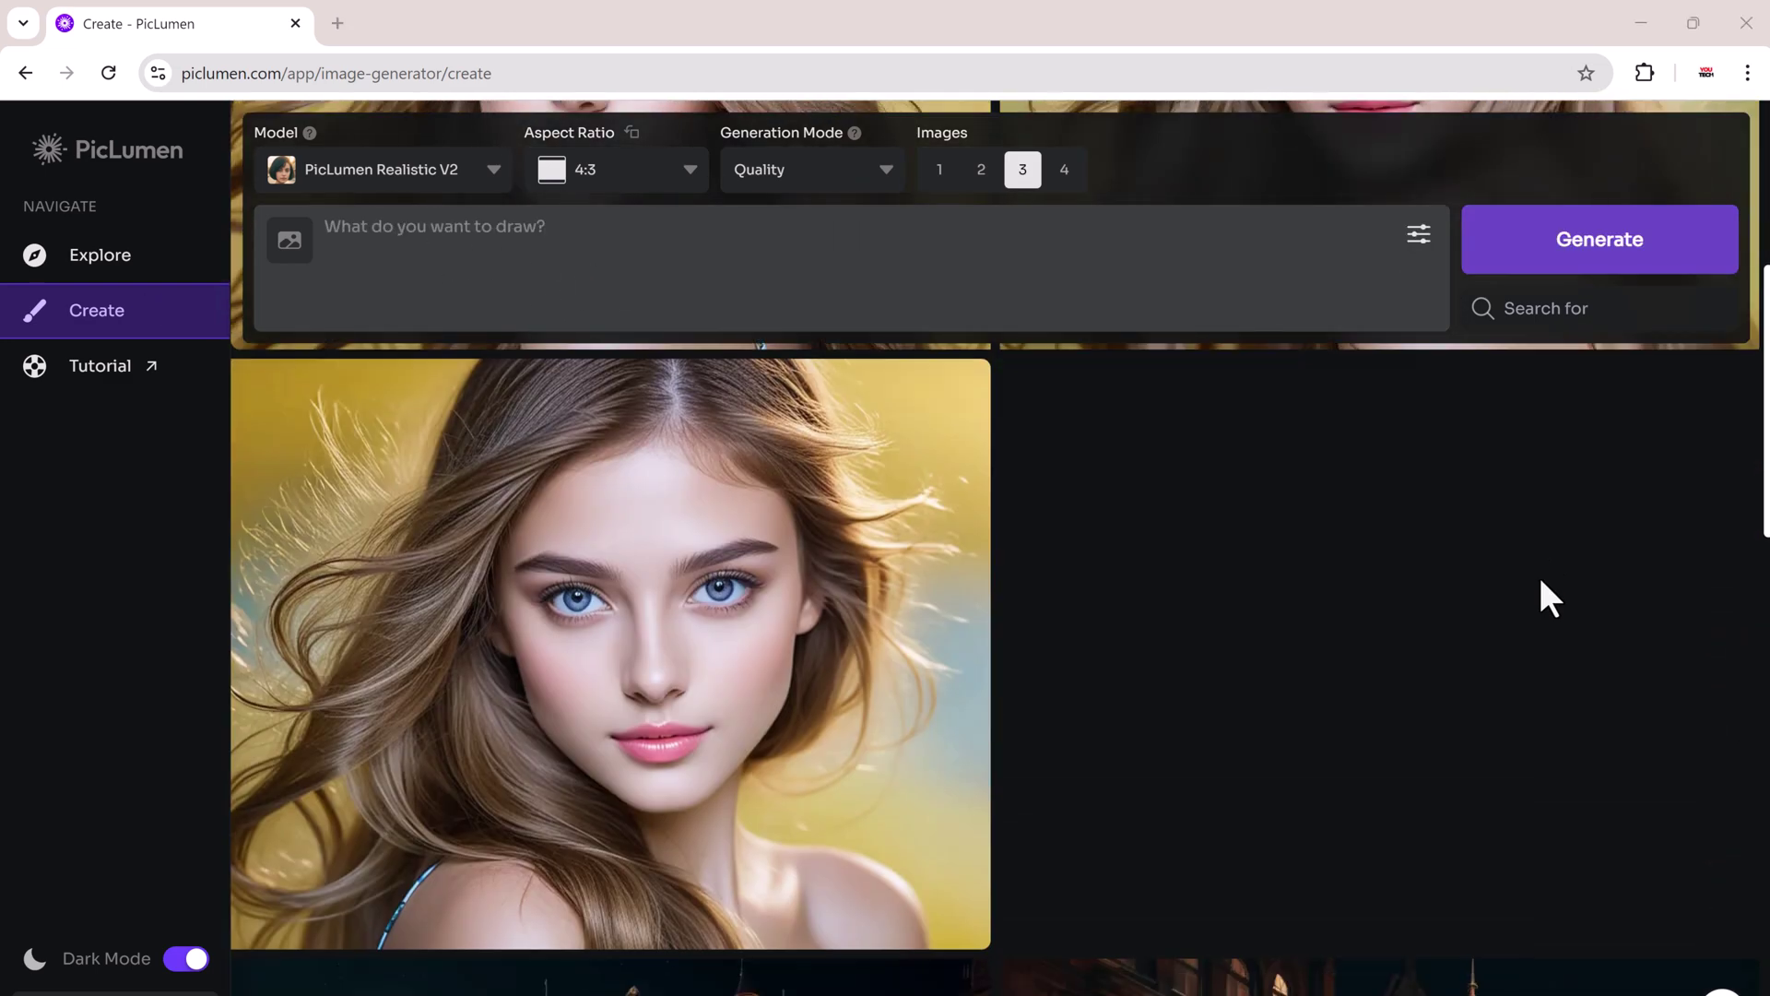
{"action": "scroll", "coordinate": [1549, 598], "scroll_direction": "down", "scroll_amount": 1}
{"action": "scroll", "coordinate": [1231, 567], "scroll_direction": "up", "scroll_amount": 1}
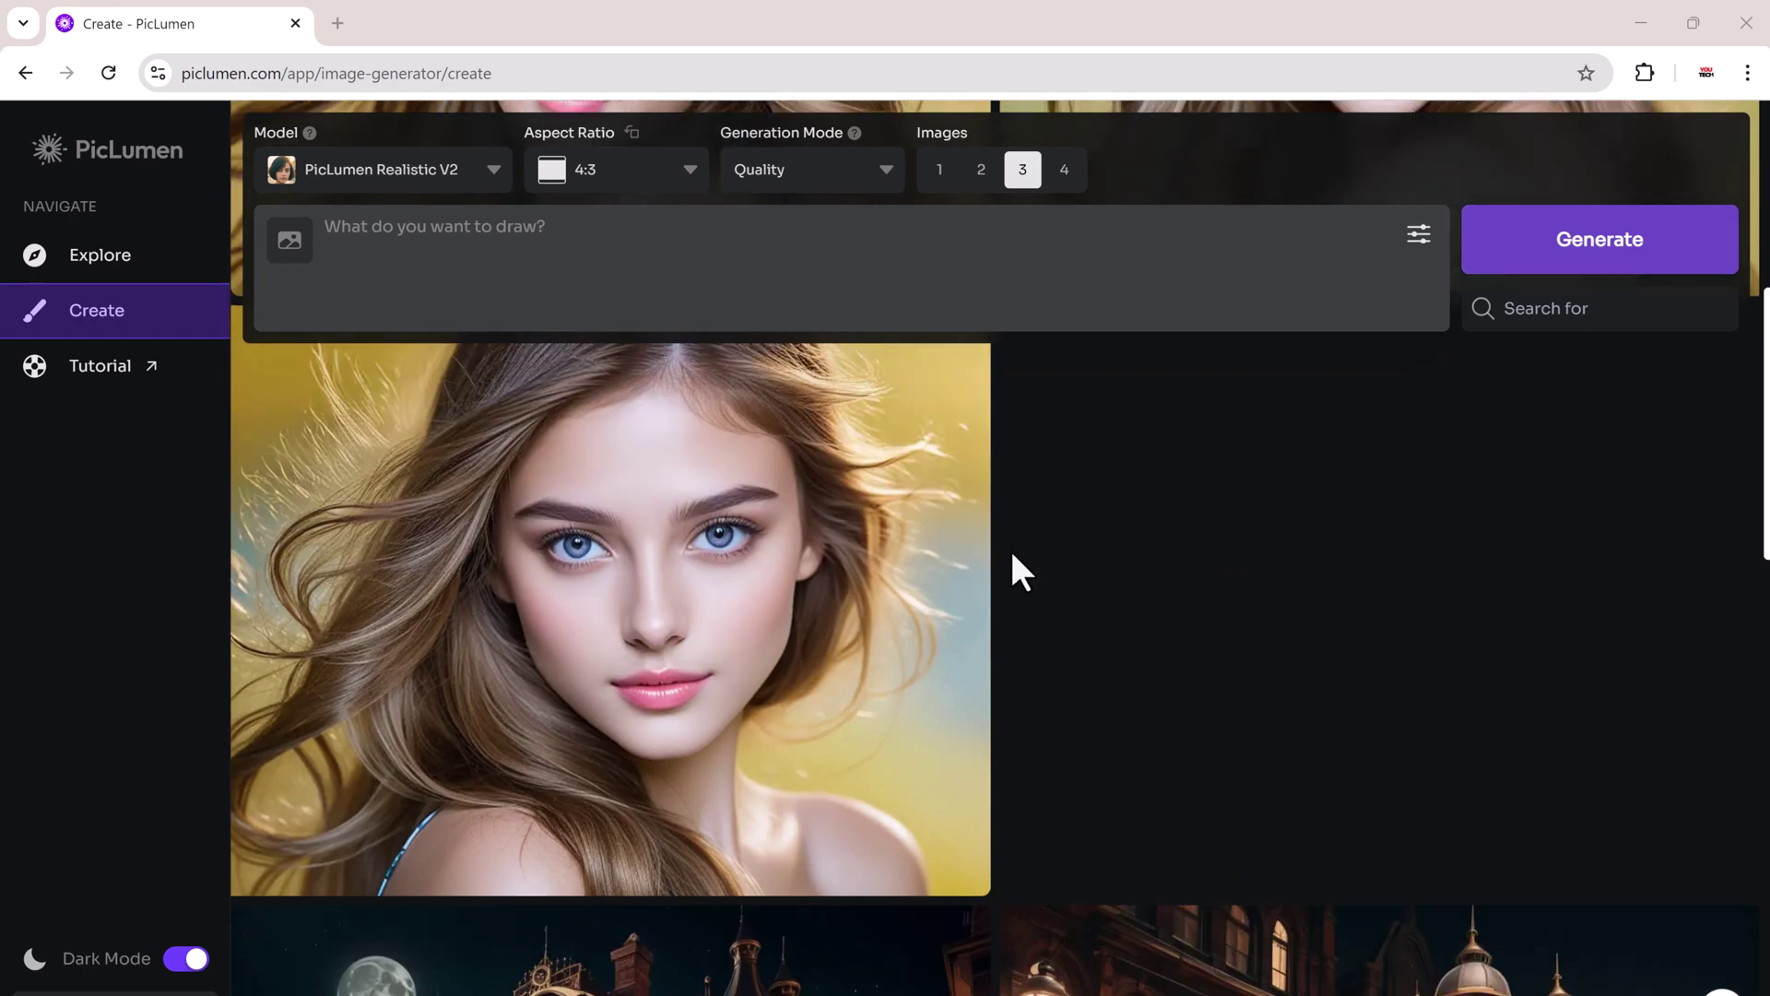
{"action": "scroll", "coordinate": [729, 596], "scroll_direction": "up", "scroll_amount": 1}
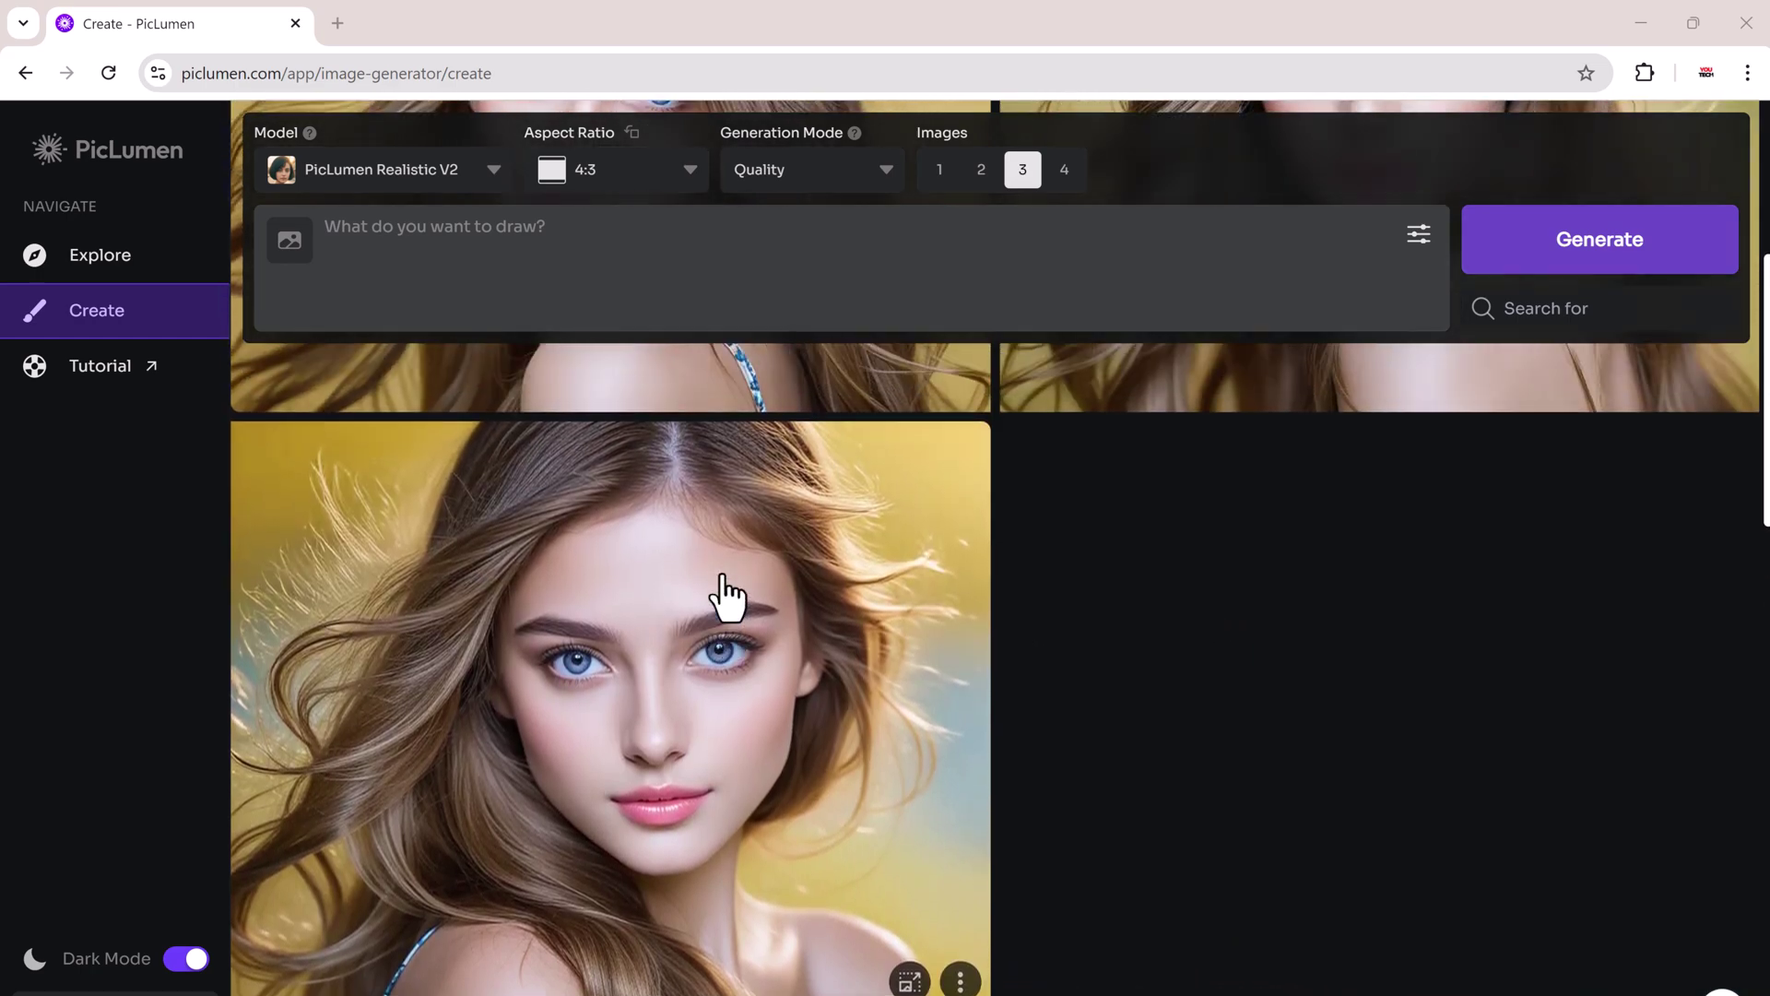
{"action": "scroll", "coordinate": [729, 594], "scroll_direction": "up", "scroll_amount": 3}
{"action": "scroll", "coordinate": [728, 595], "scroll_direction": "up", "scroll_amount": 2}
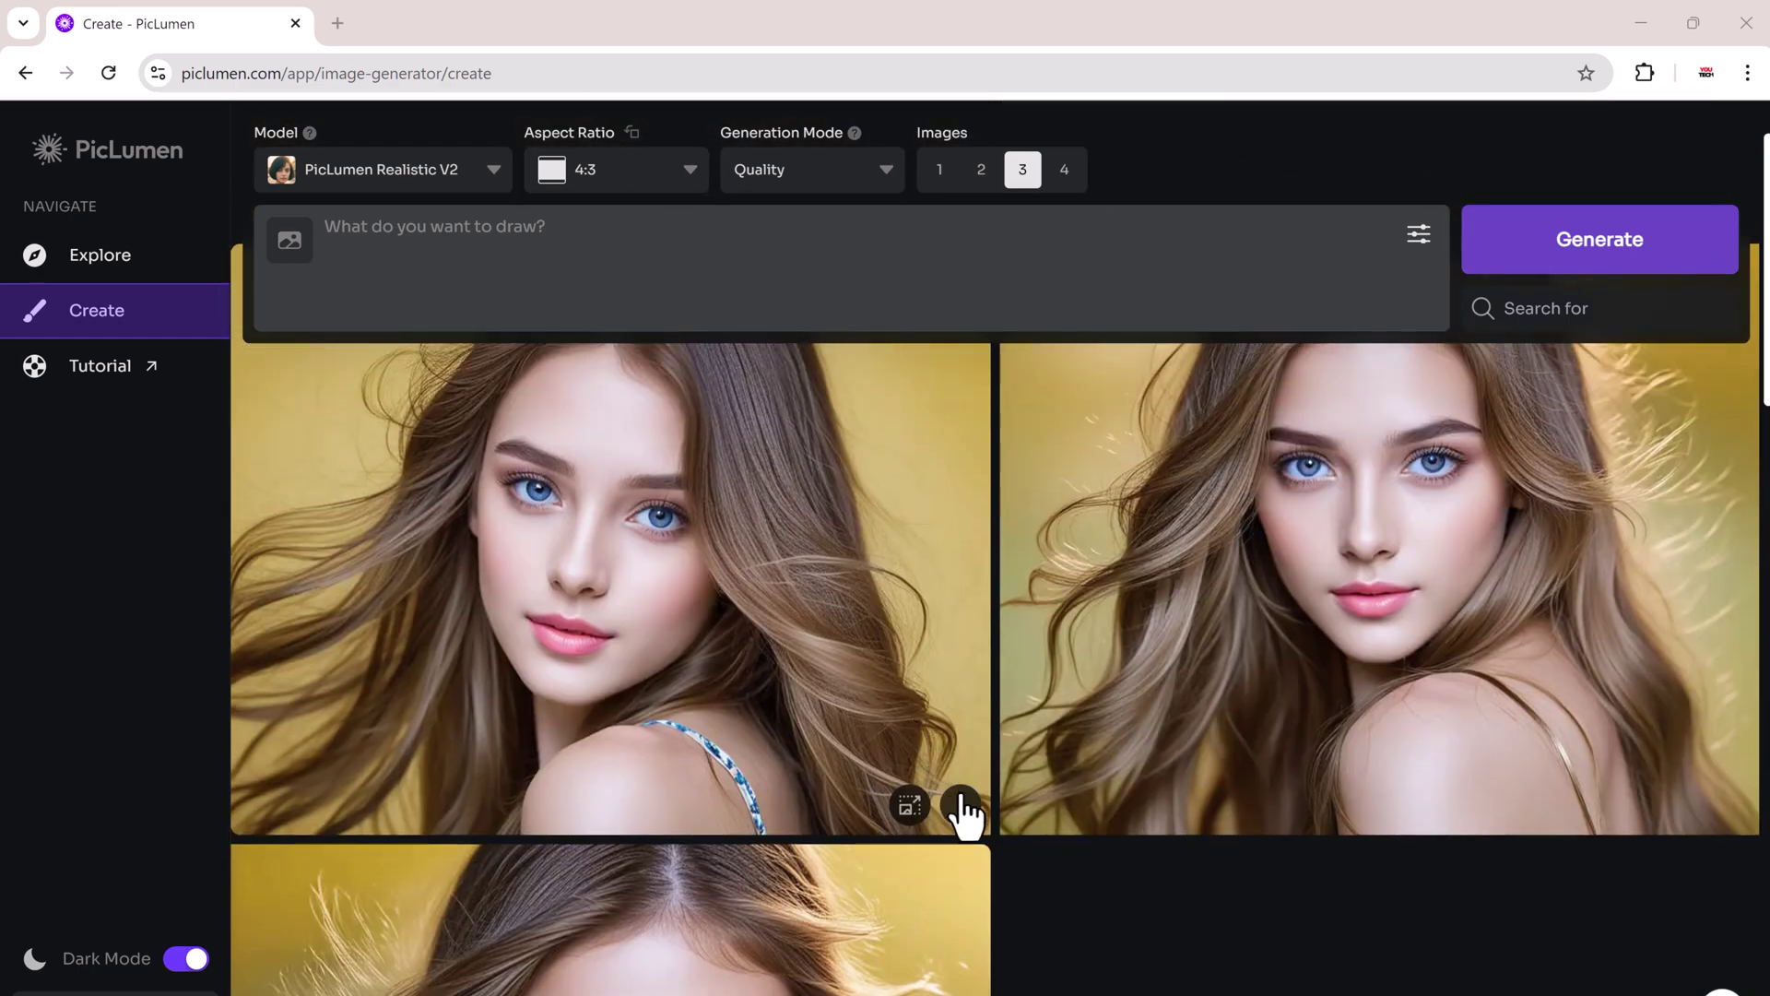
Step: Open the three-dot options menu on the first portrait
{"action": "left_click", "coordinate": [963, 808]}
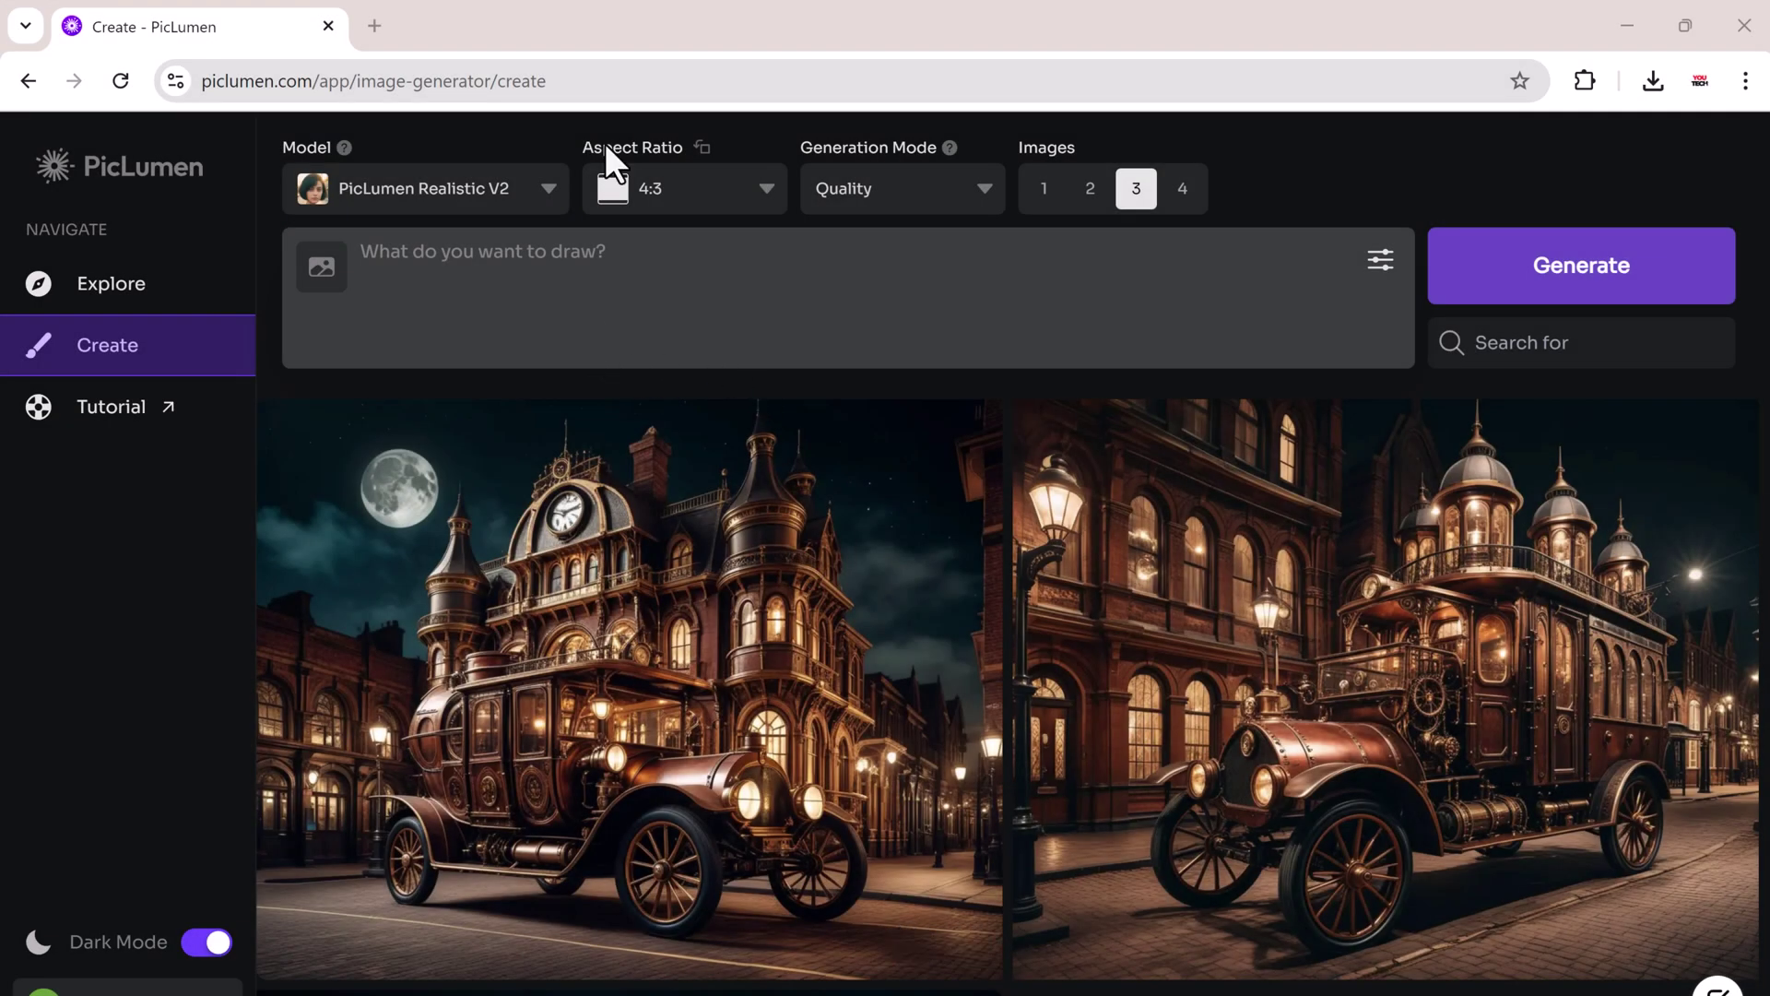
Step: Switch to the Anime V2 model and generate the blue-eyed girl anime portraits
{"action": "left_click", "coordinate": [549, 188]}
{"action": "left_click", "coordinate": [493, 303]}
{"action": "left_click", "coordinate": [554, 288]}
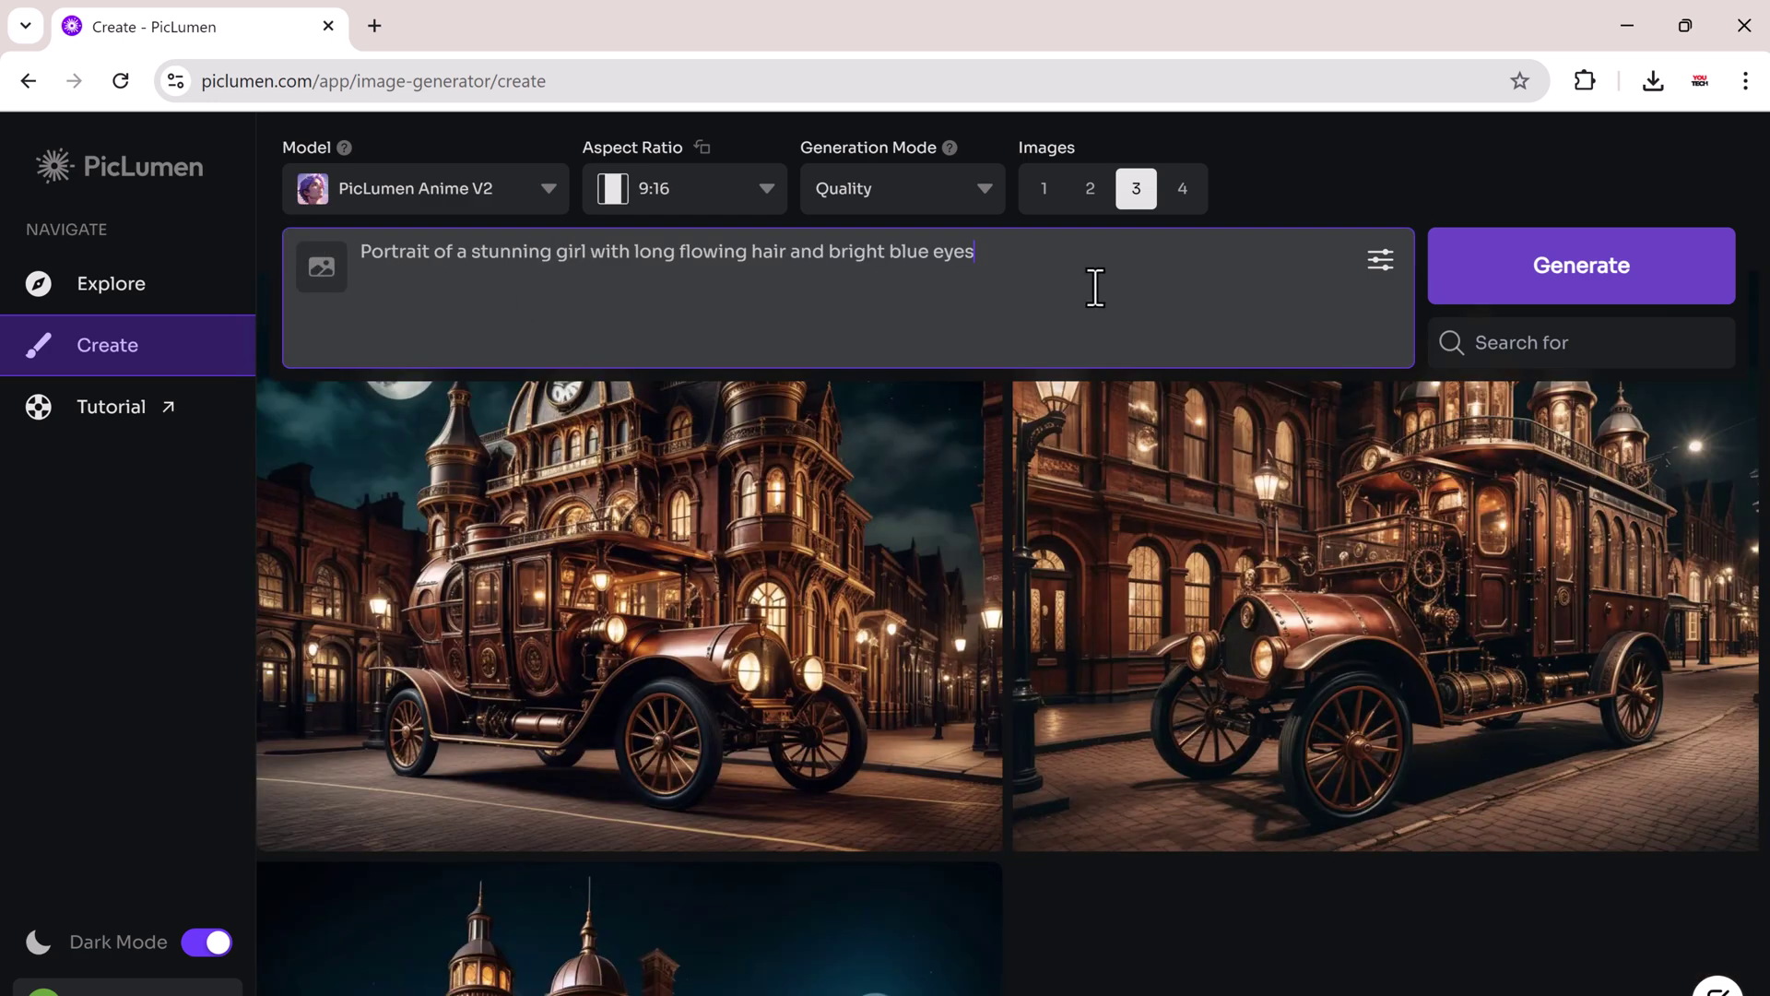
{"action": "left_click", "coordinate": [1550, 277]}
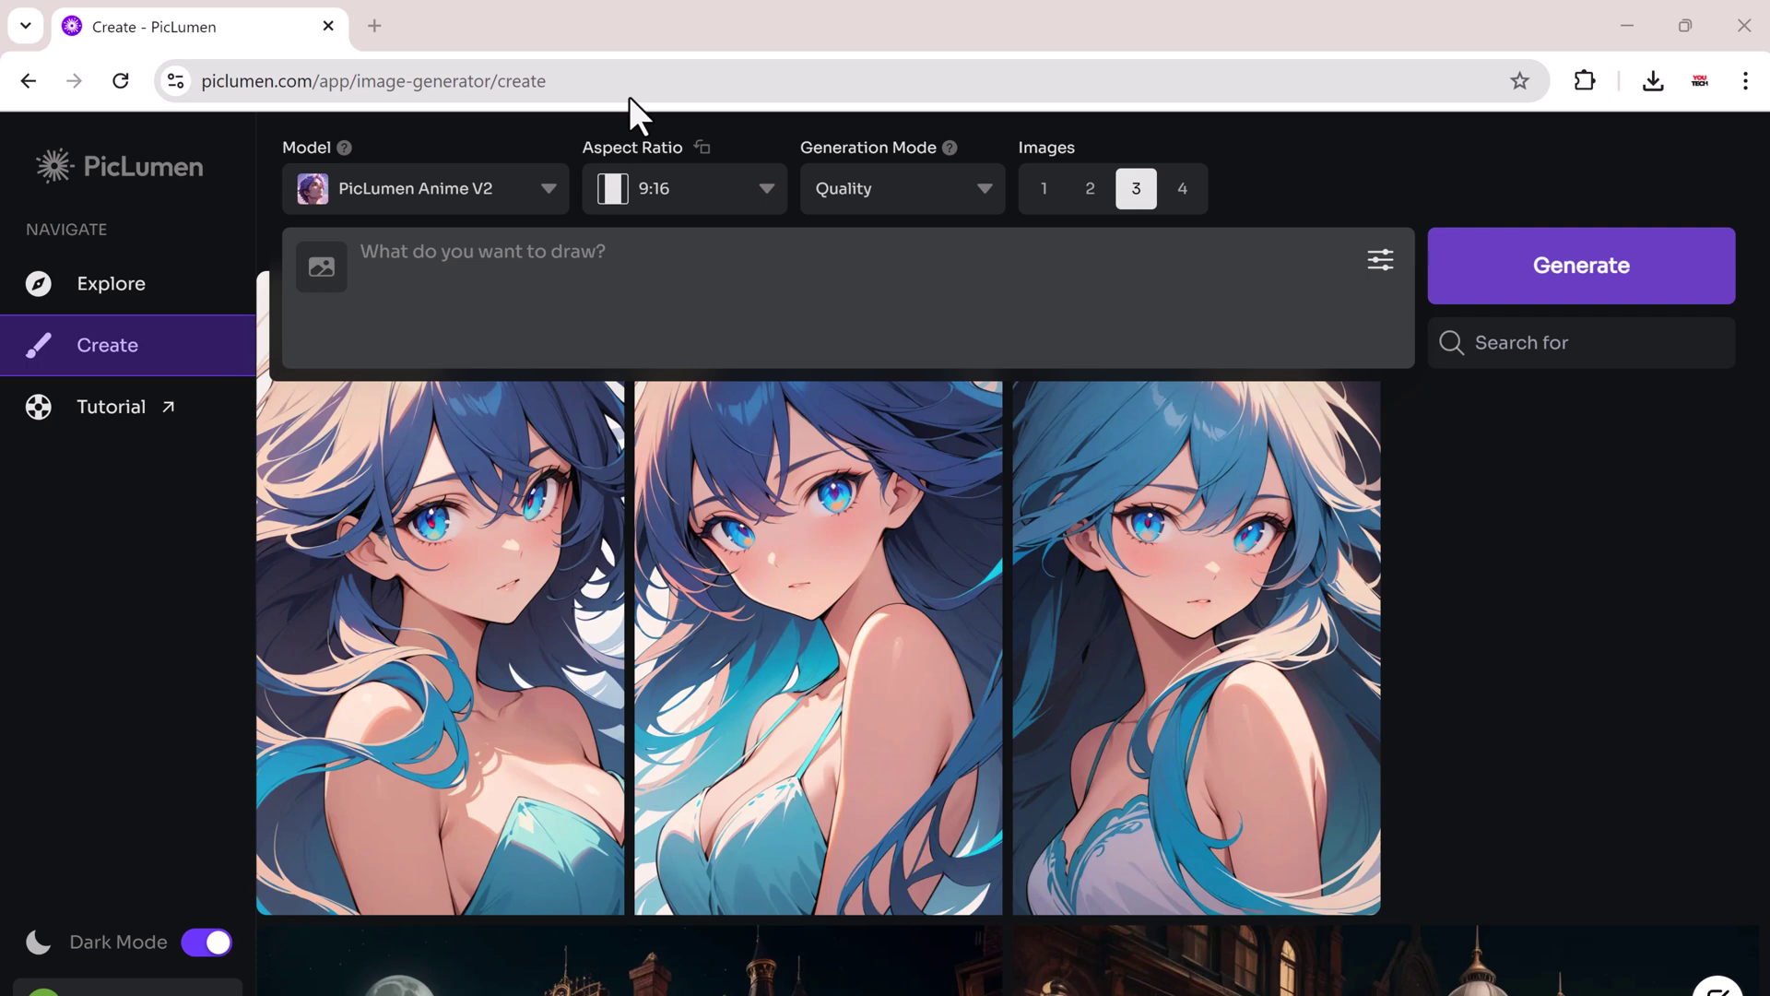
Step: Switch the model to PicLumen Lineart V1 and generate the wise old owl sketches
{"action": "left_click", "coordinate": [547, 189]}
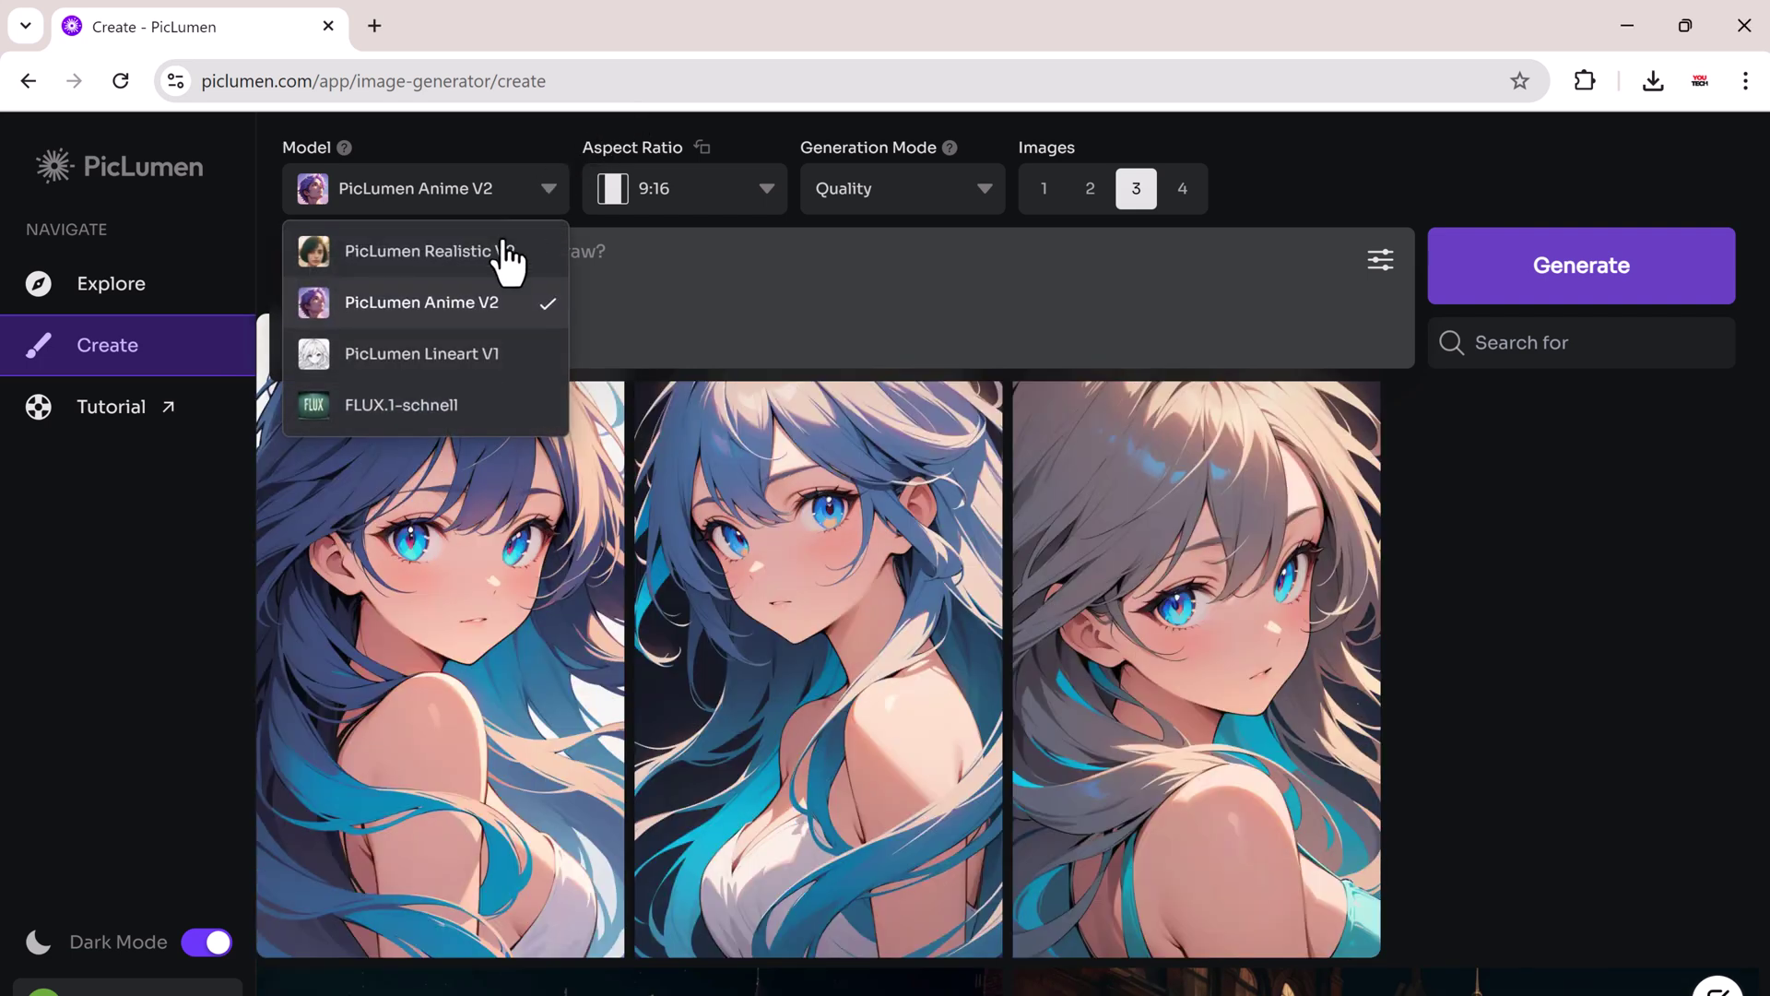
{"action": "left_click", "coordinate": [550, 363]}
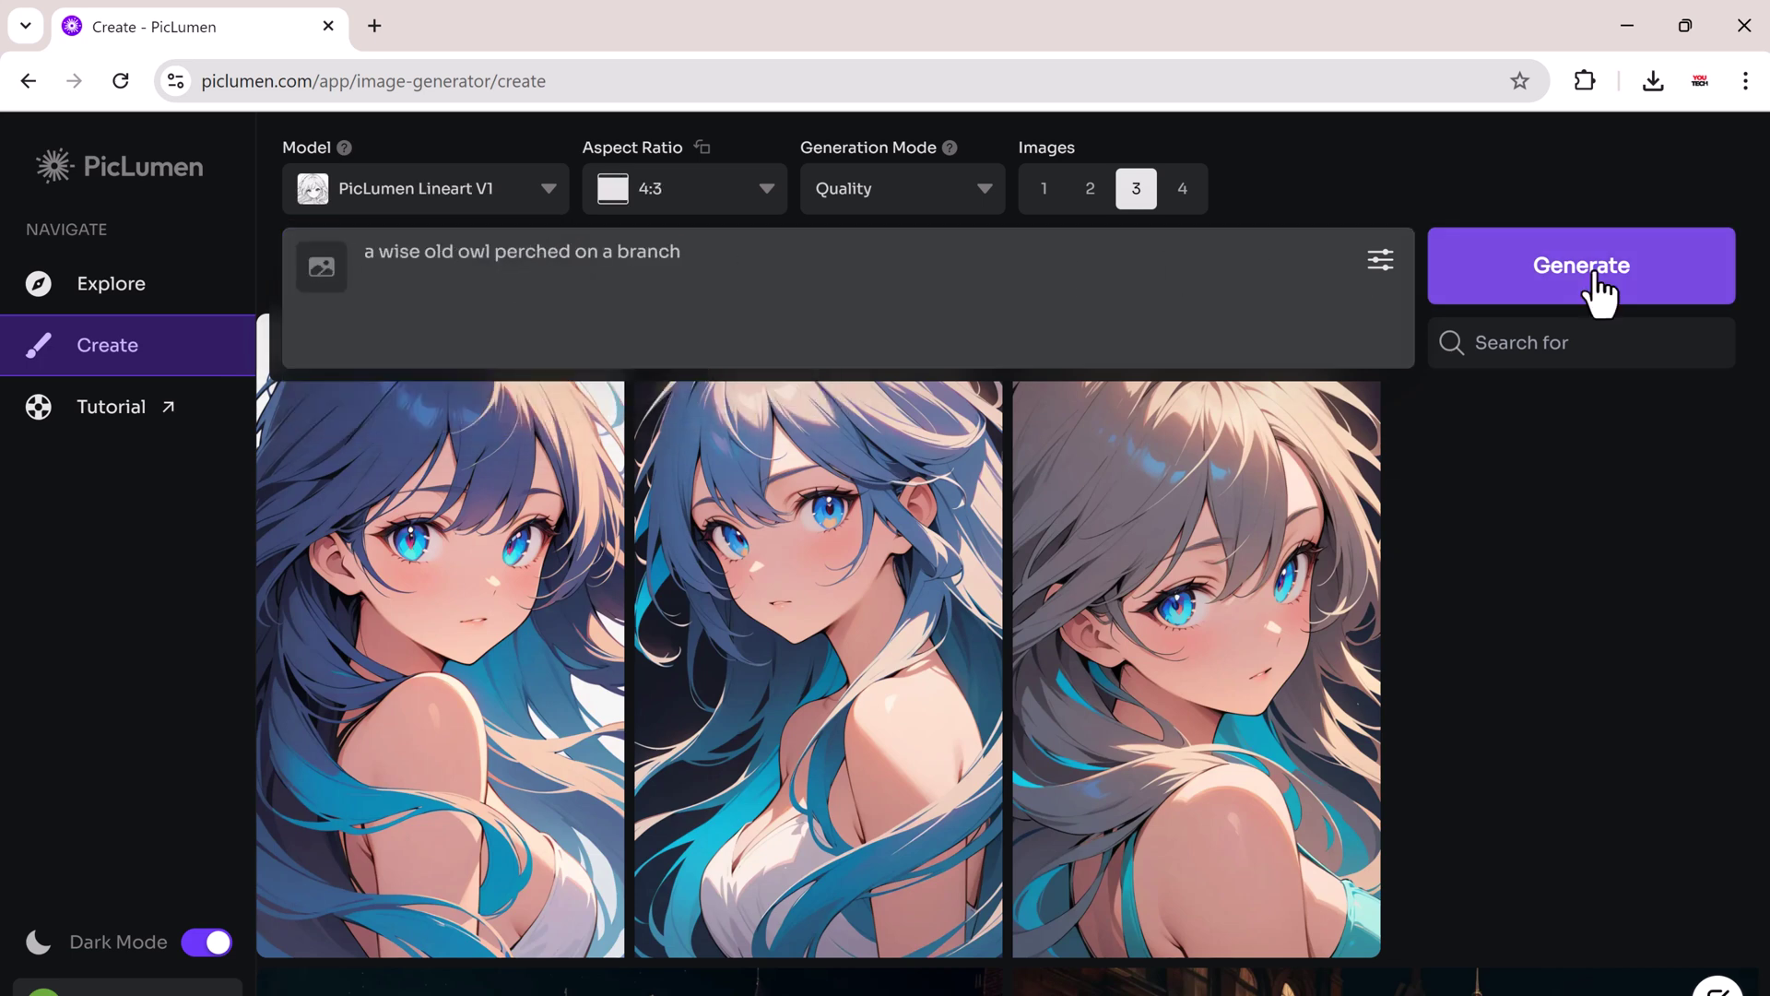
{"action": "left_click", "coordinate": [1598, 286]}
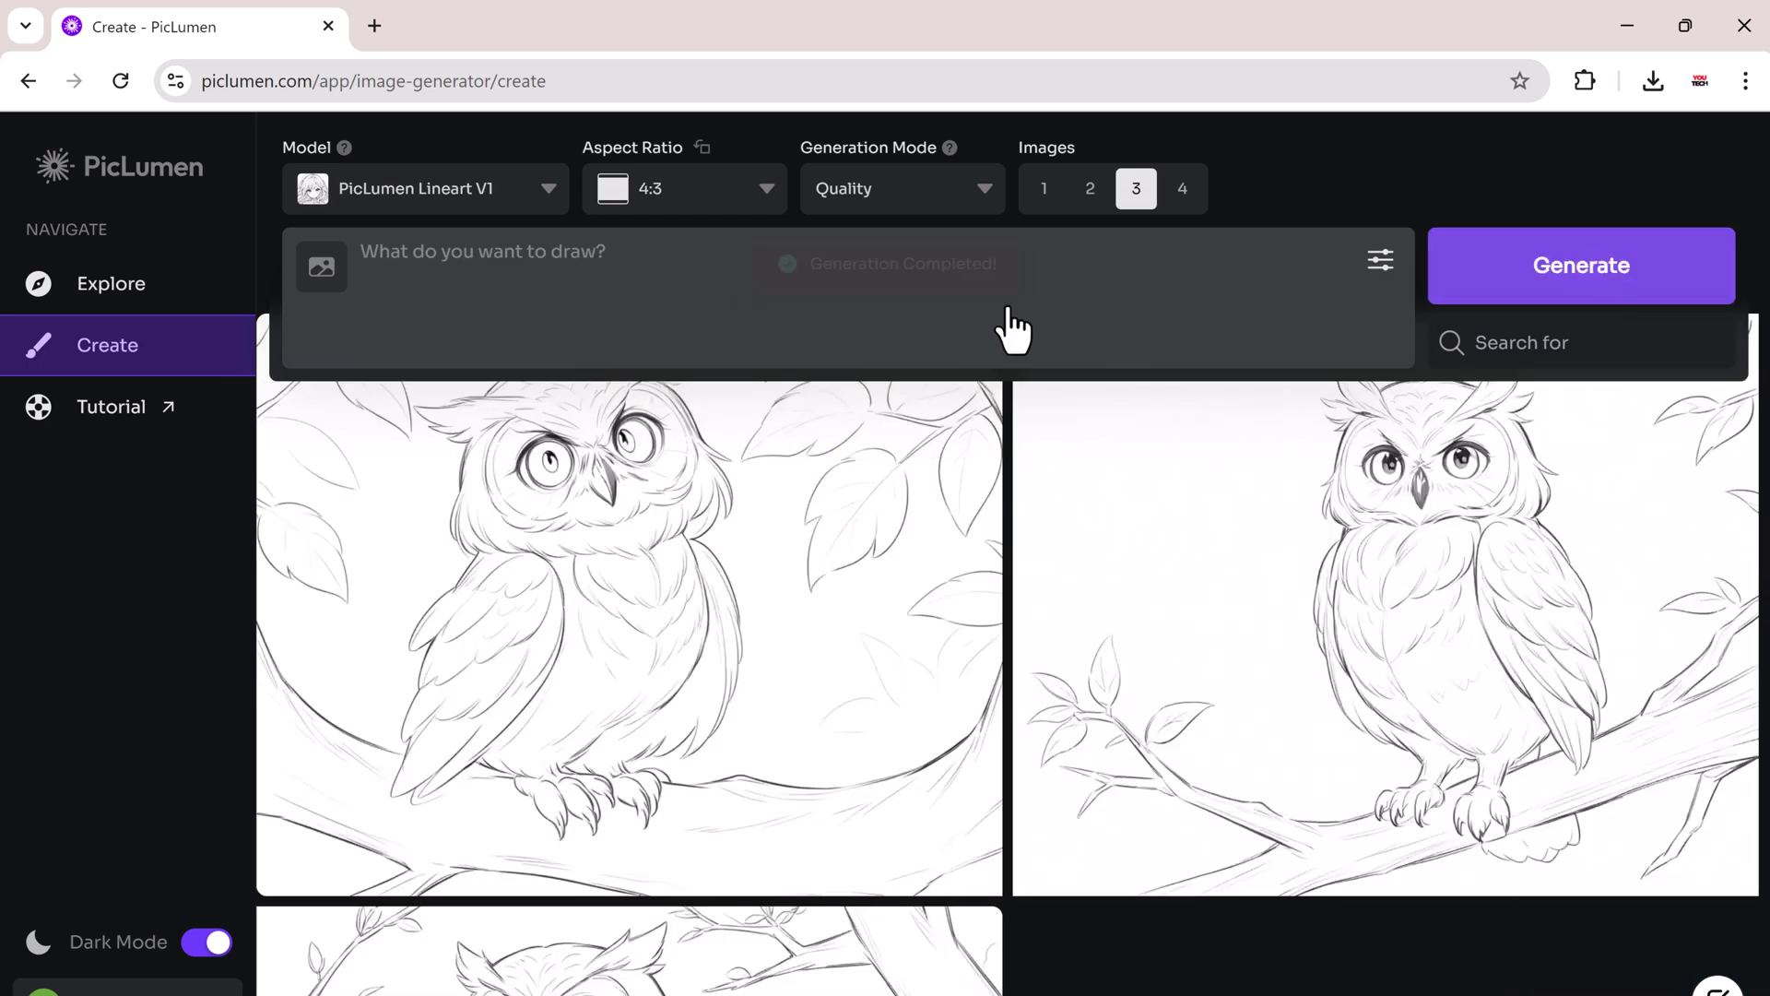
Step: Switch to FLUX.1-schnell and enter the long-haired, blue-eyed girl portrait prompt
{"action": "left_click", "coordinate": [471, 188]}
{"action": "left_click", "coordinate": [473, 405]}
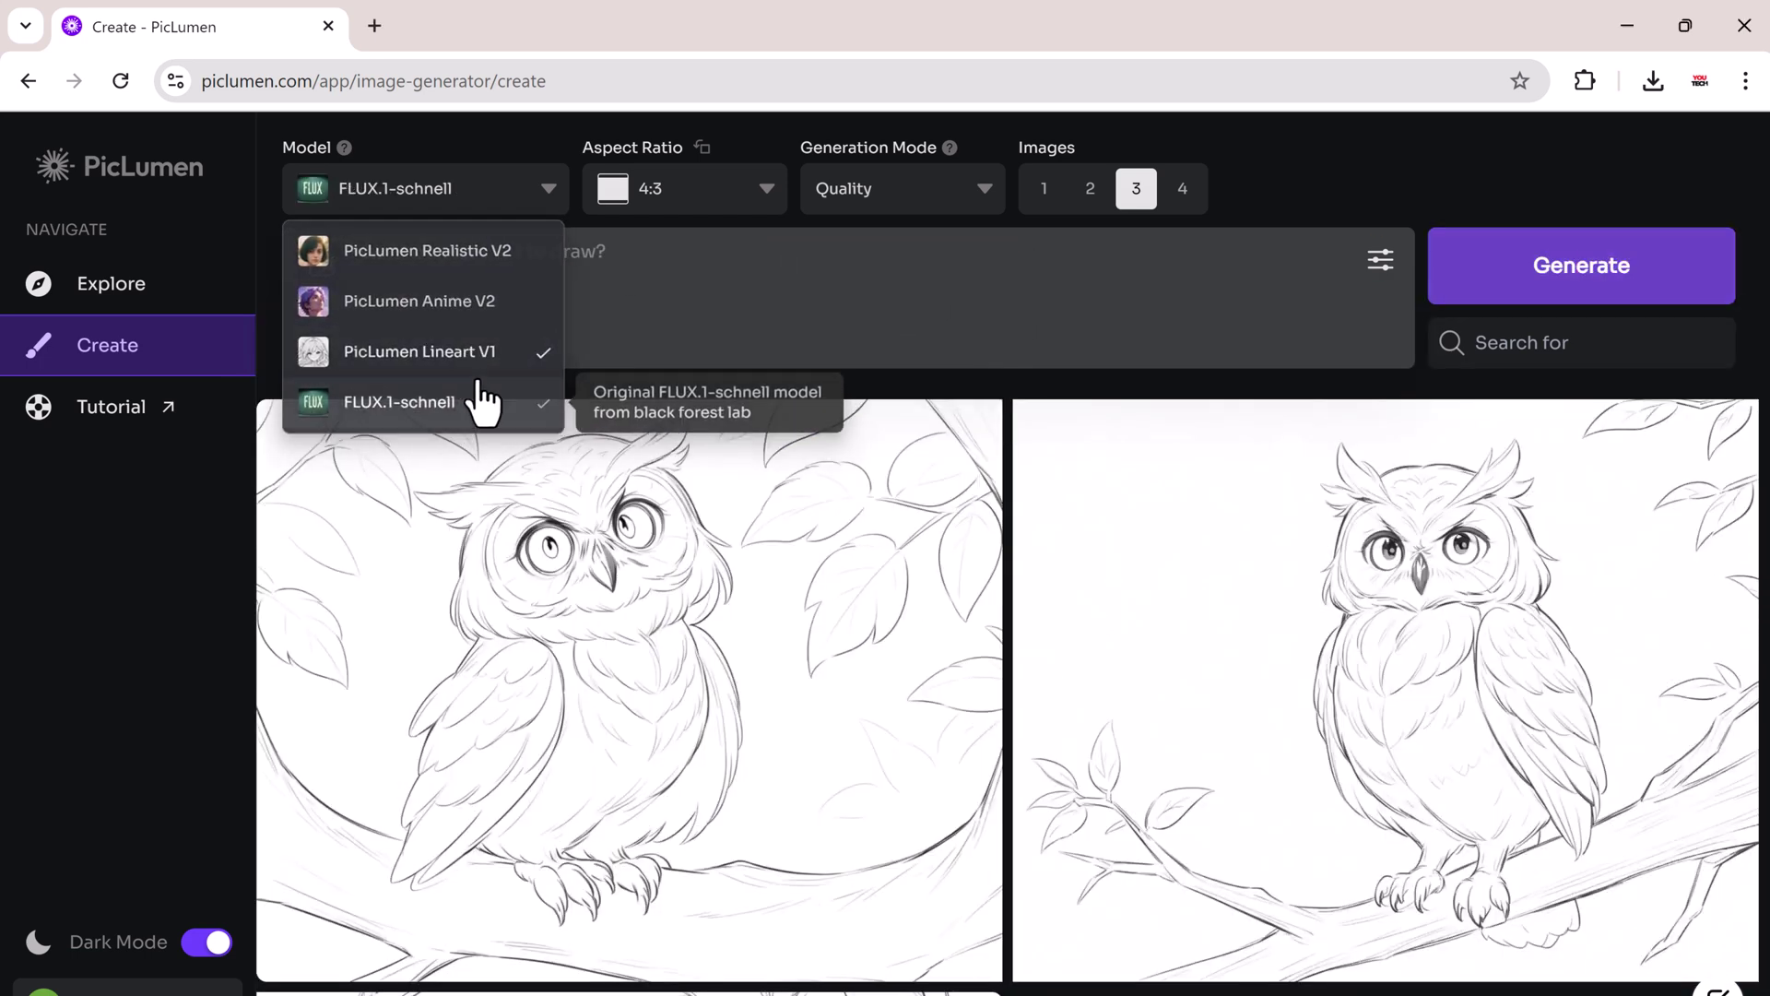
{"action": "left_click", "coordinate": [482, 278]}
{"action": "type", "text": "Portrait of a stunning girl with long flowing hair and bright blue eyes"}
Step: Generate the portraits at a 2:3 aspect ratio and inspect the first one's details
{"action": "left_click", "coordinate": [748, 189]}
{"action": "left_click", "coordinate": [664, 271]}
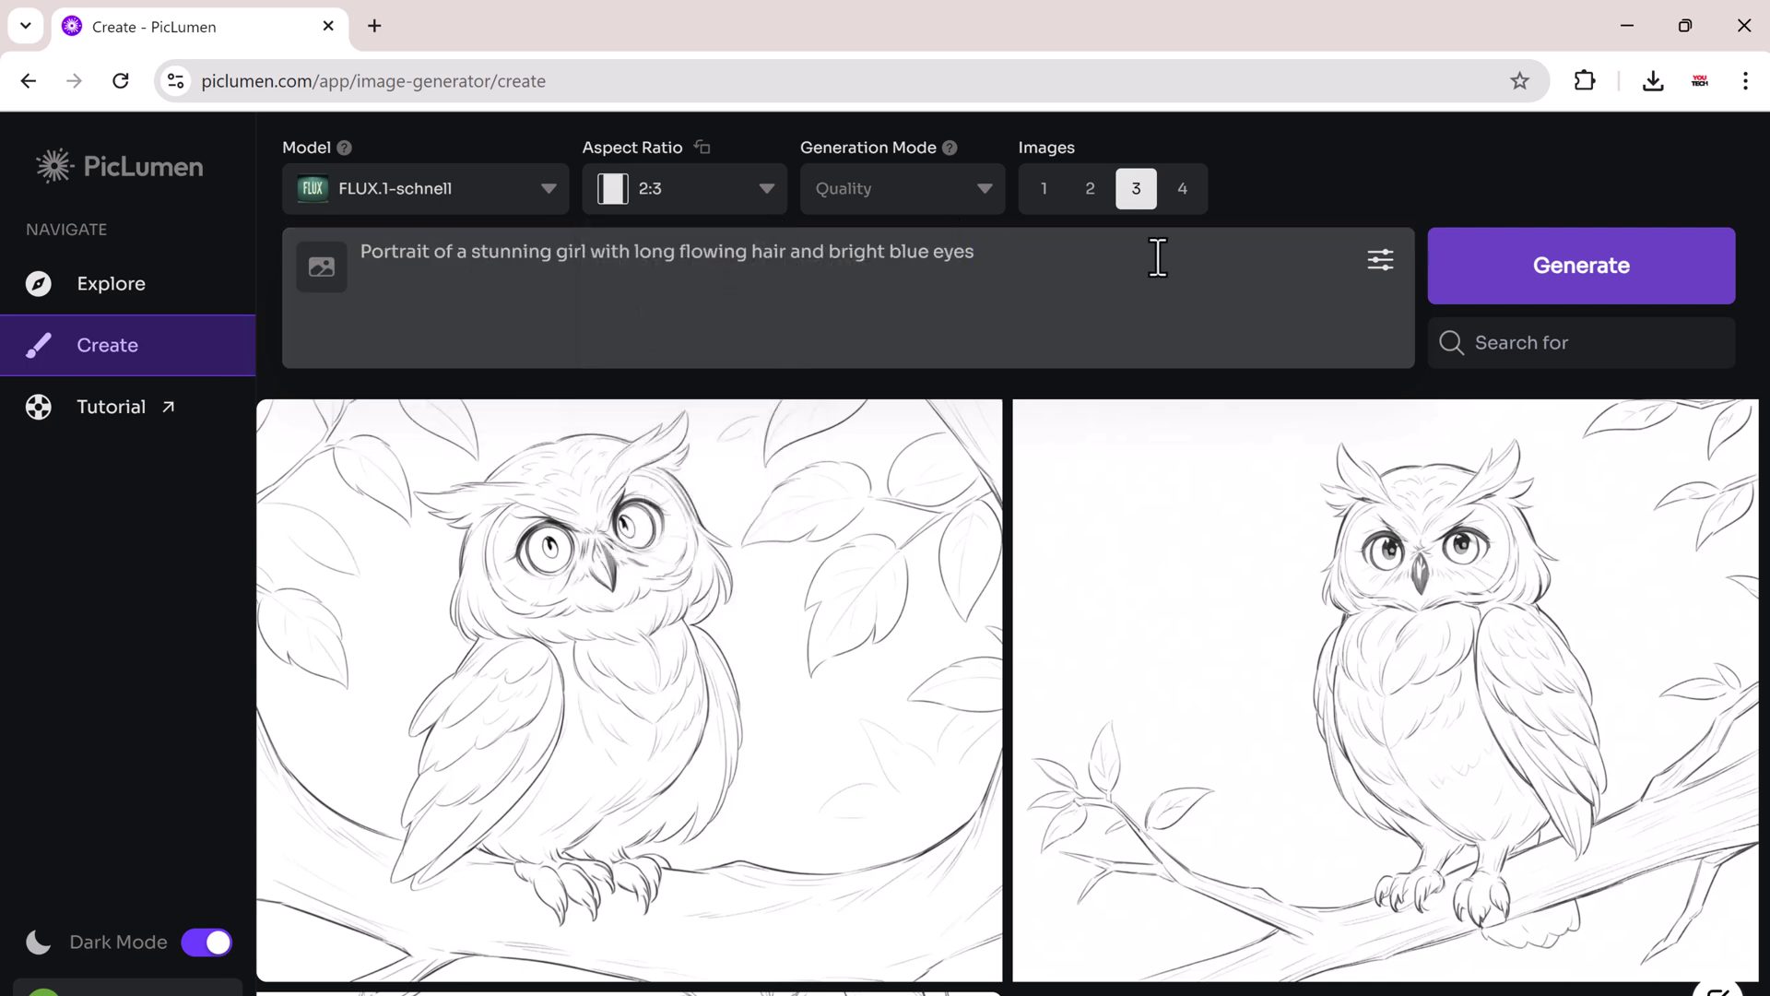
{"action": "left_click", "coordinate": [1514, 277]}
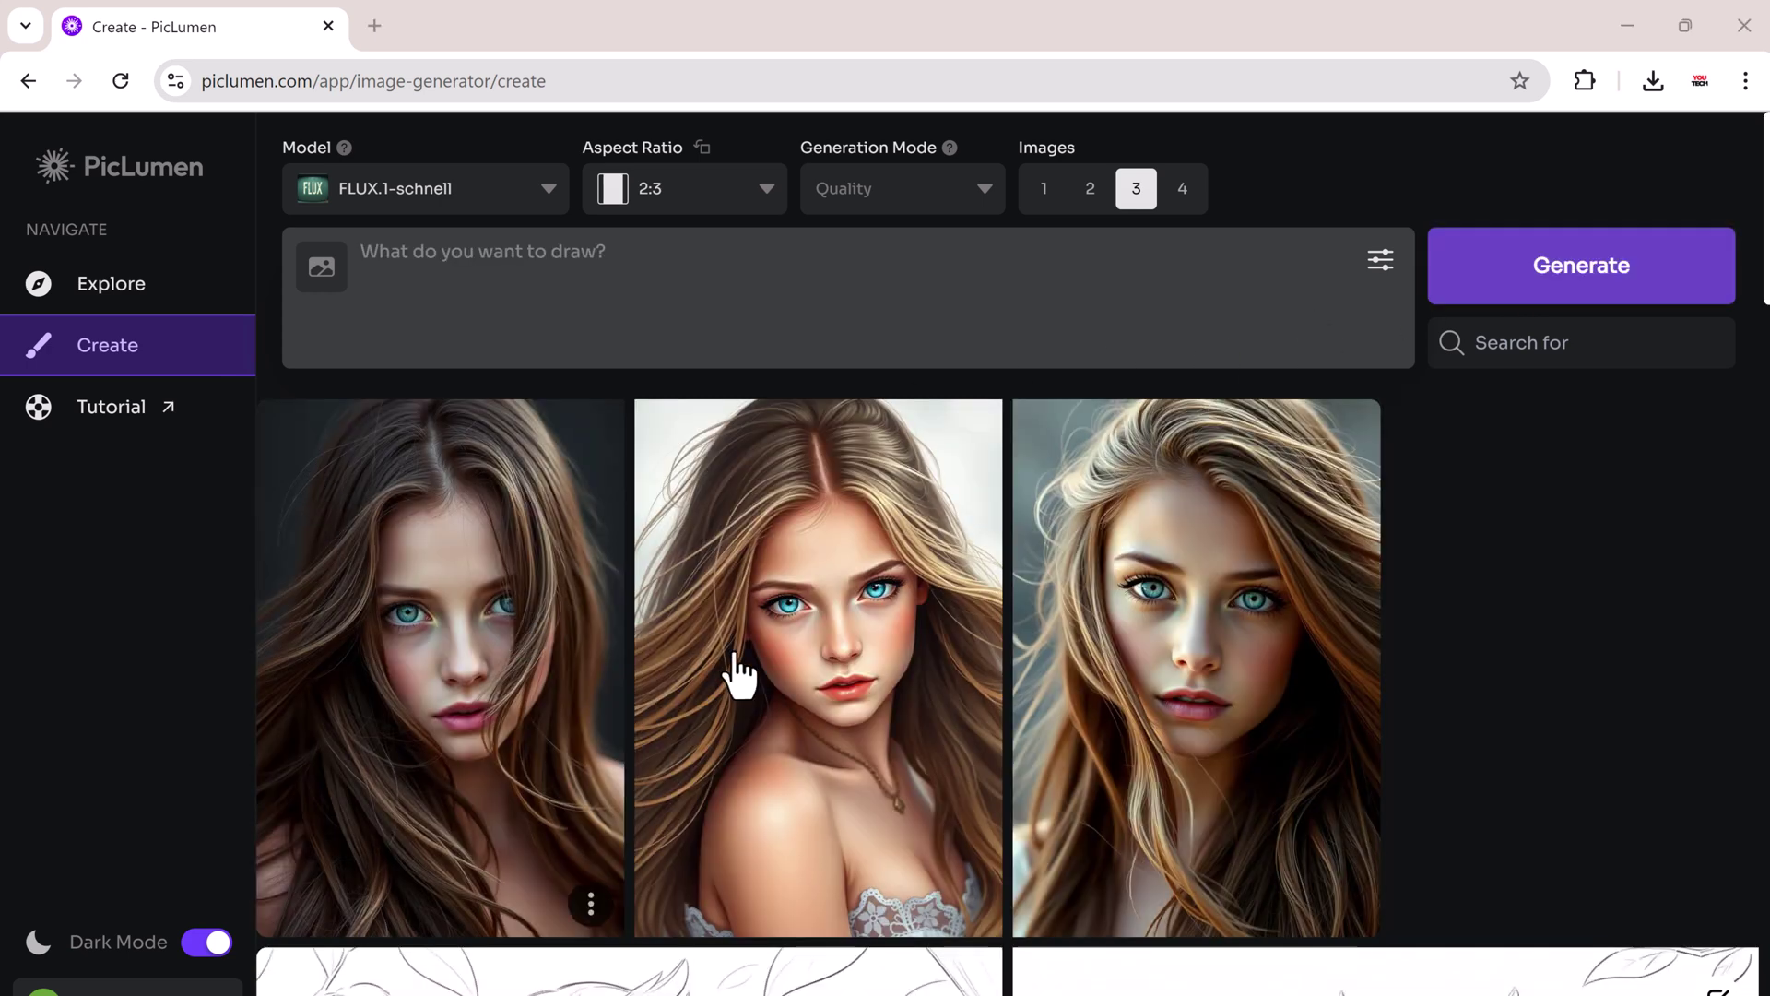
{"action": "left_click", "coordinate": [533, 748]}
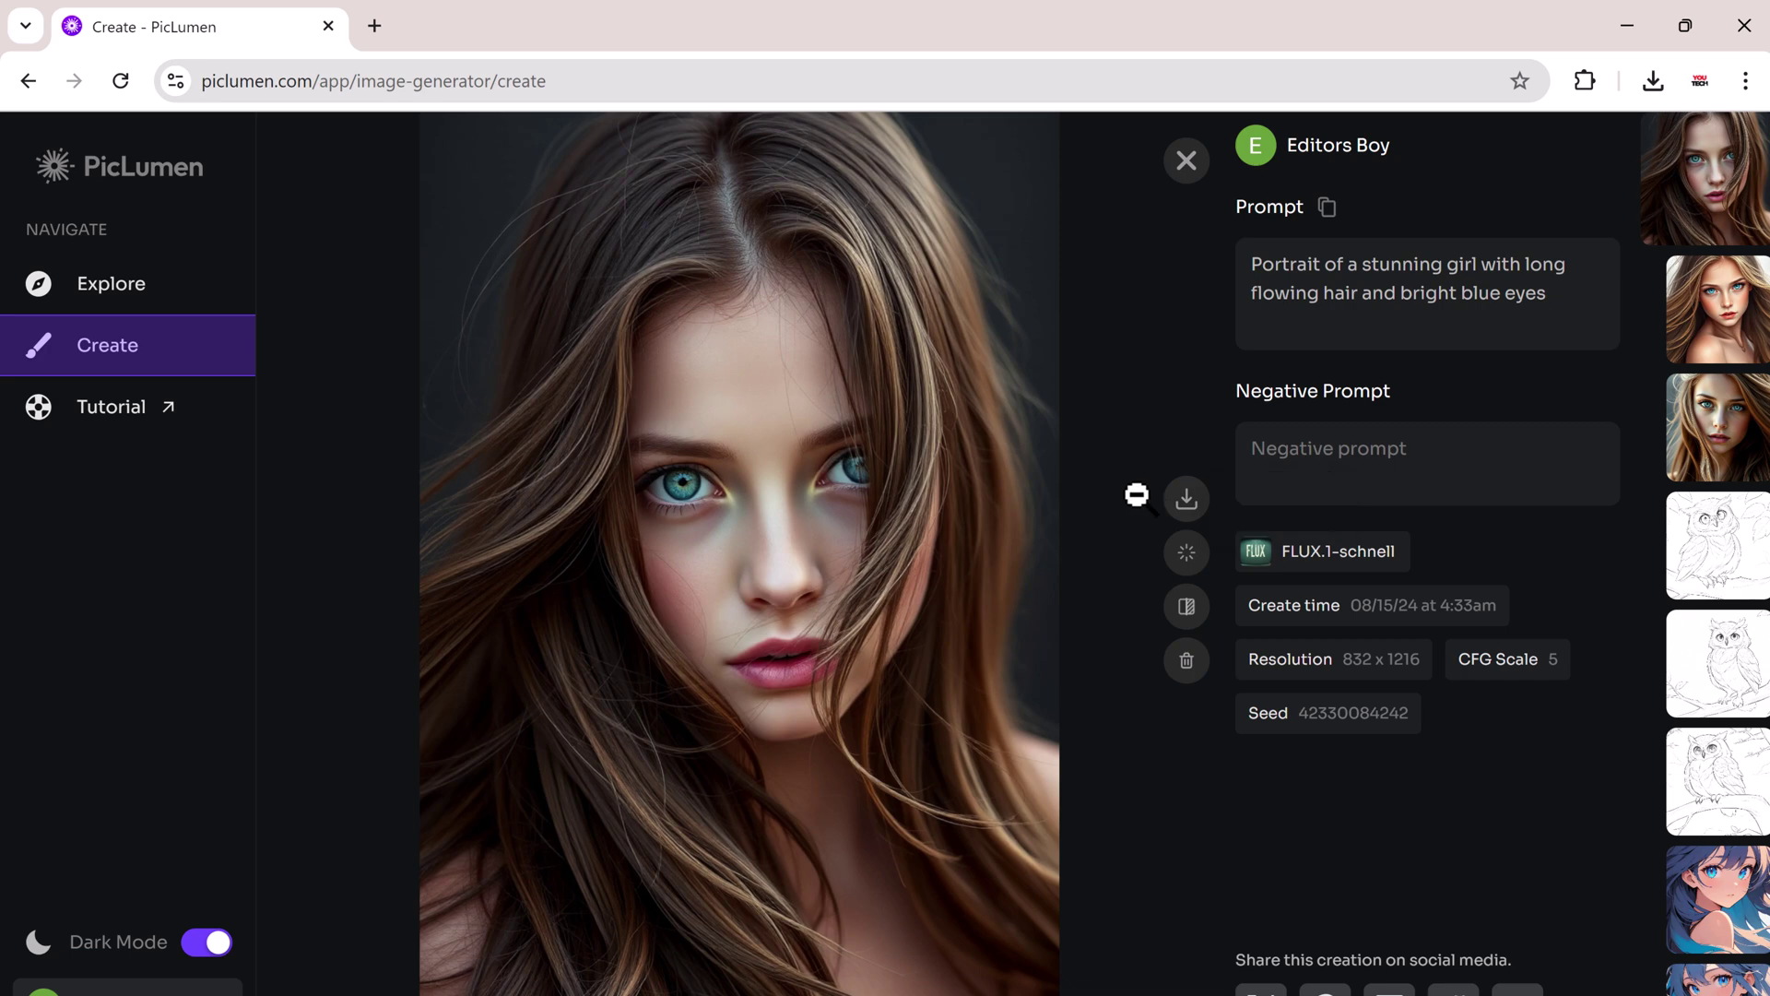
{"action": "left_click", "coordinate": [1188, 161]}
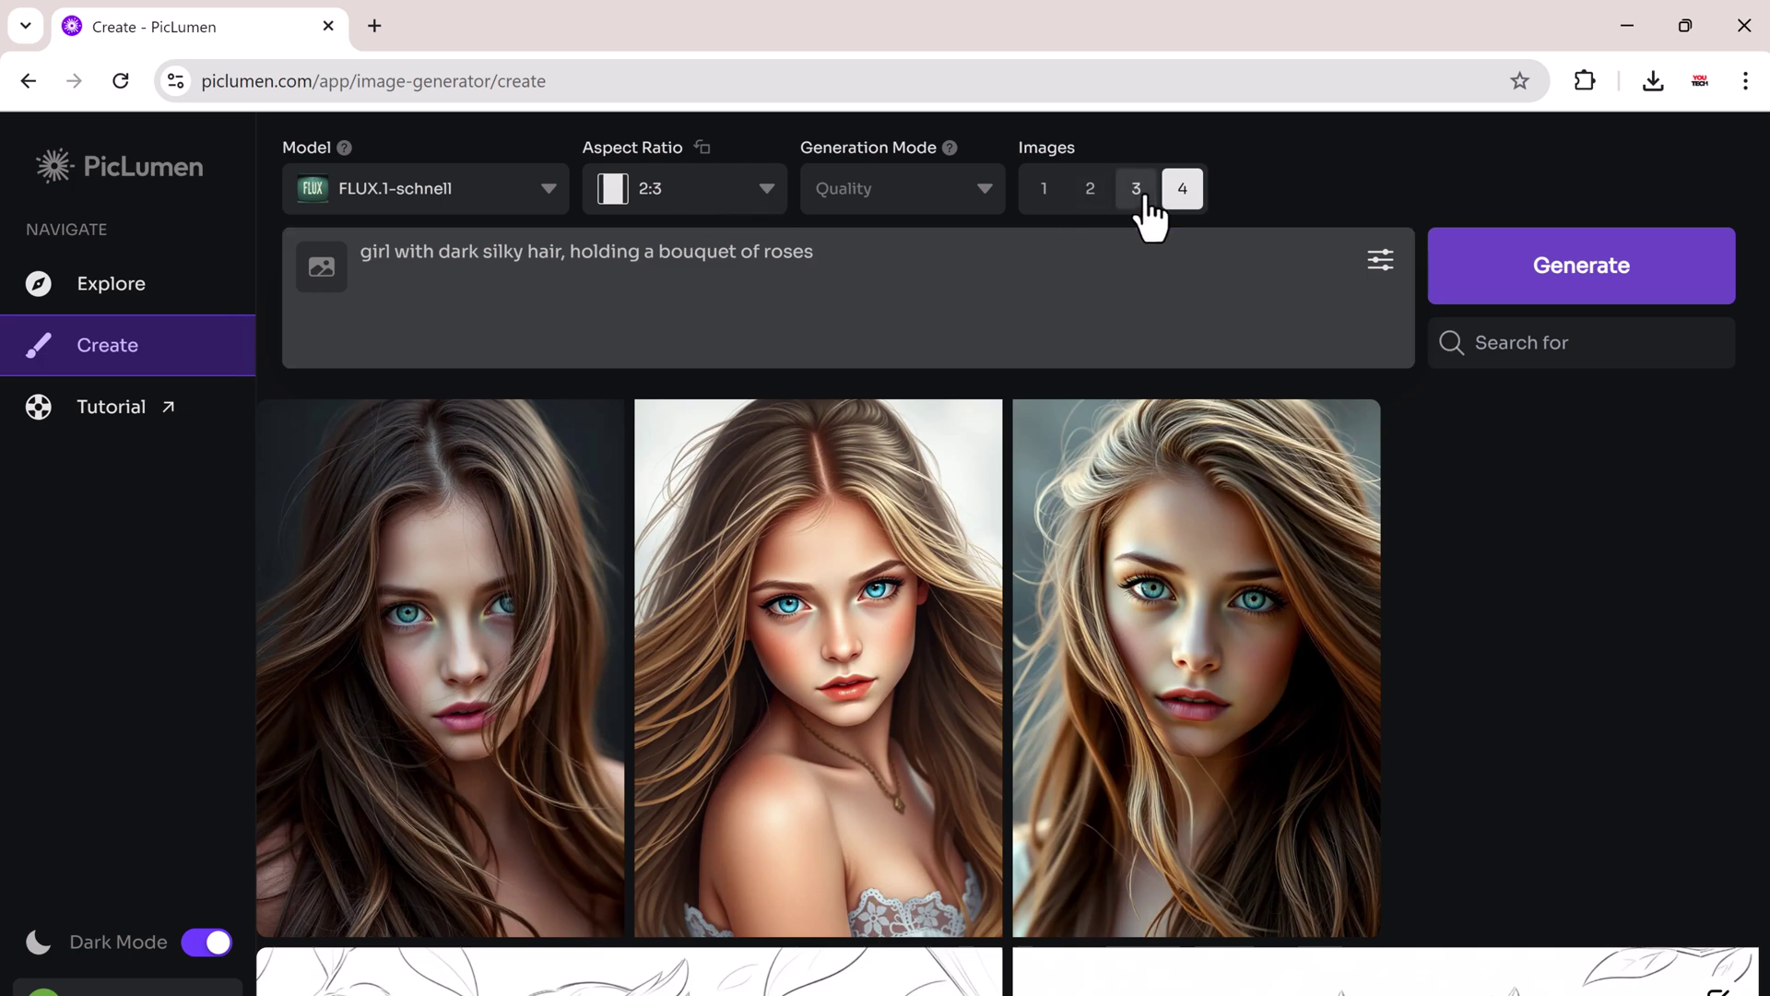
Step: Set Images to 3 and generate the dark-haired girl with roses bouquet pictures
{"action": "left_click", "coordinate": [1136, 189]}
{"action": "left_click", "coordinate": [1583, 277]}
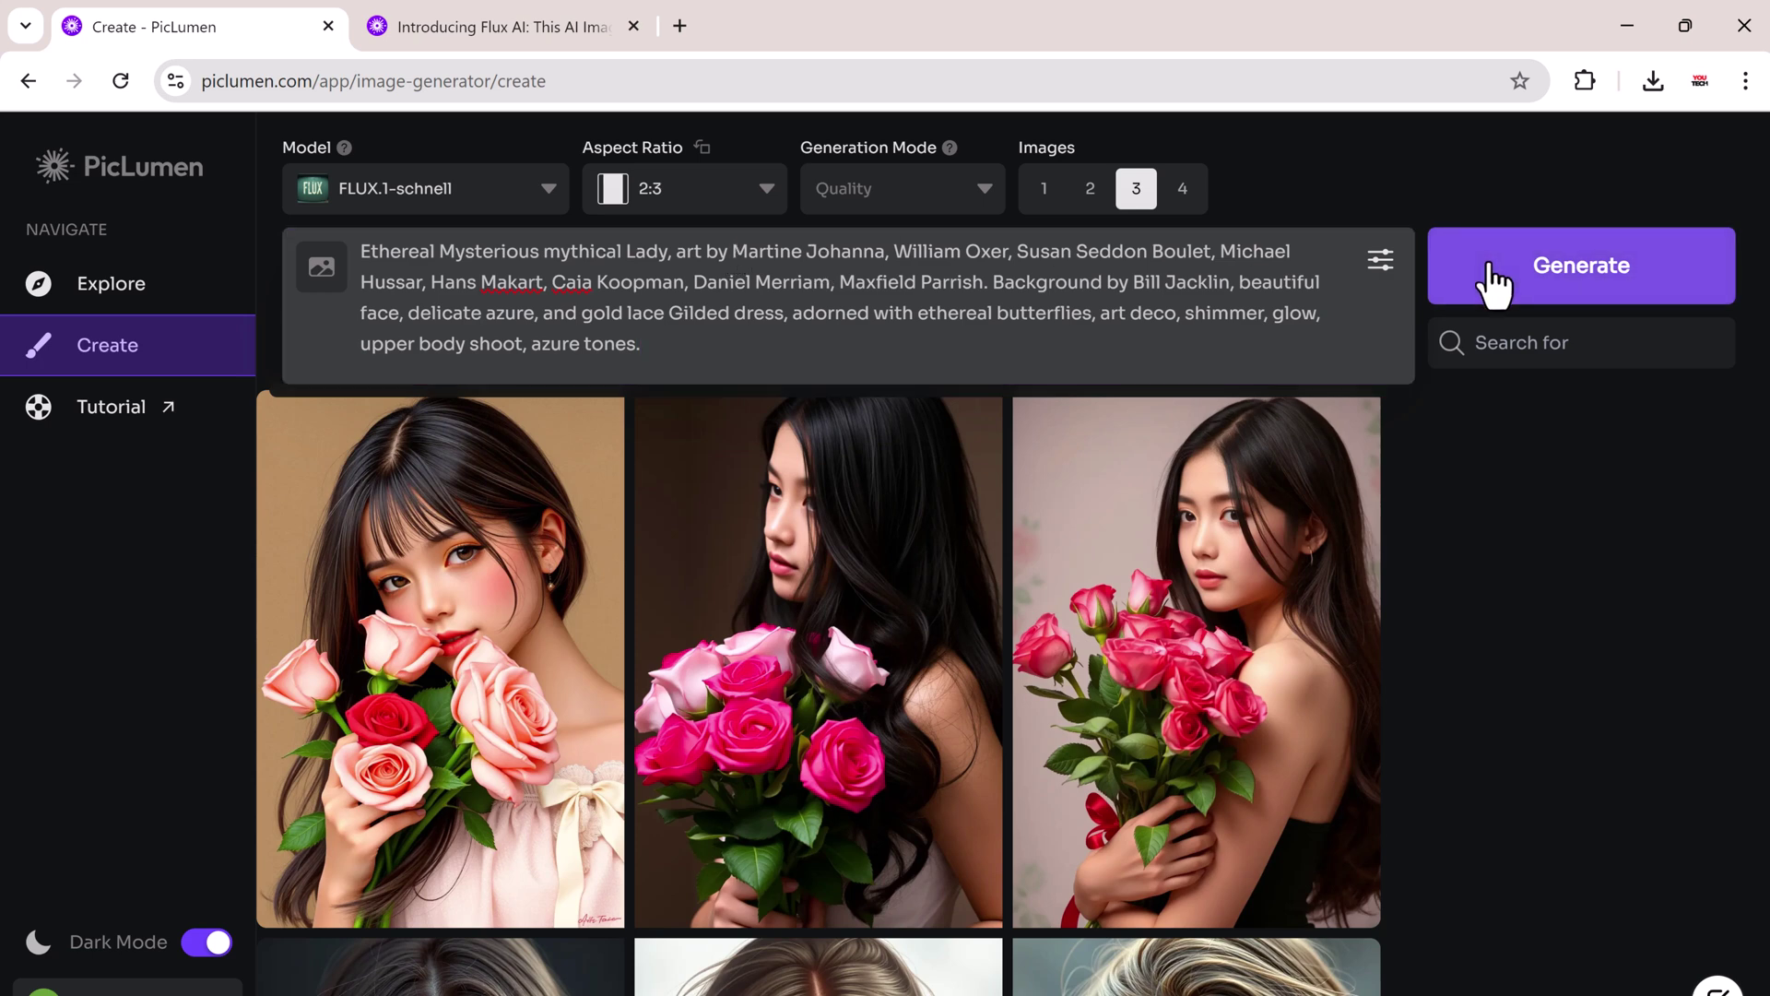
Step: Generate the art-deco mythical lady in a butterfly-adorned gold lace dress
{"action": "left_click", "coordinate": [1495, 282]}
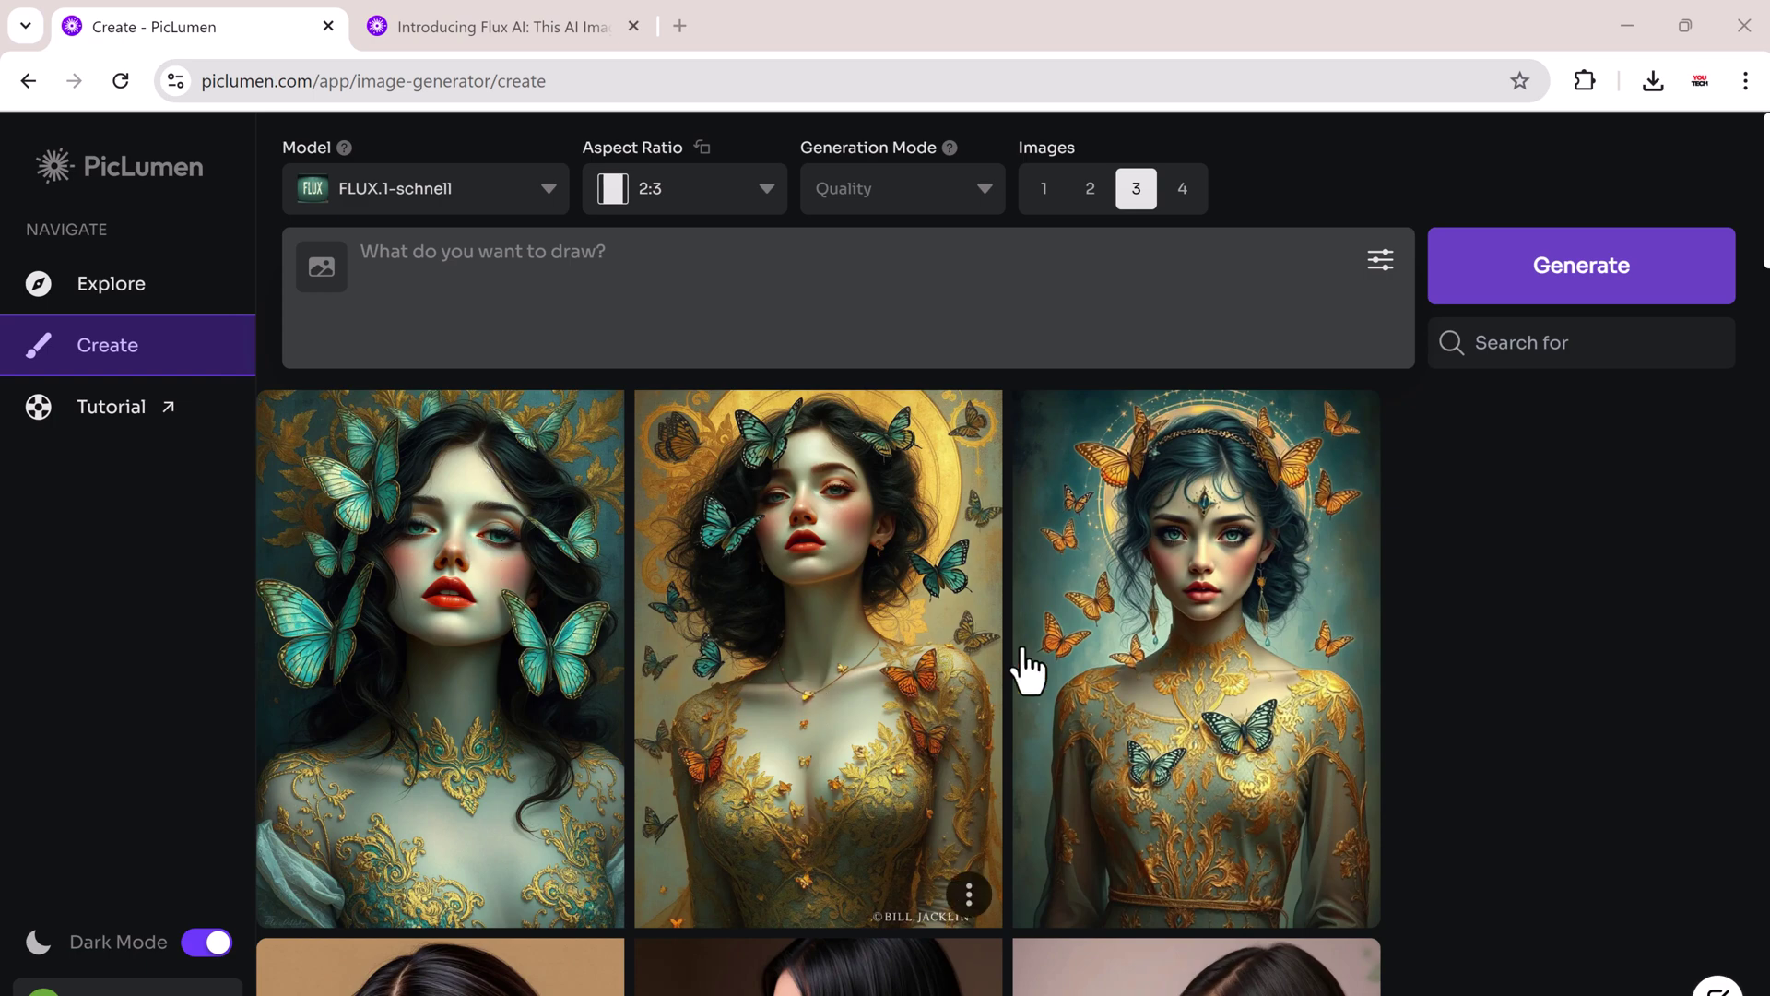
Step: Inspect the butterfly artworks, then Remix the teal-butterfly one to reload its prompt
{"action": "left_click", "coordinate": [1200, 662]}
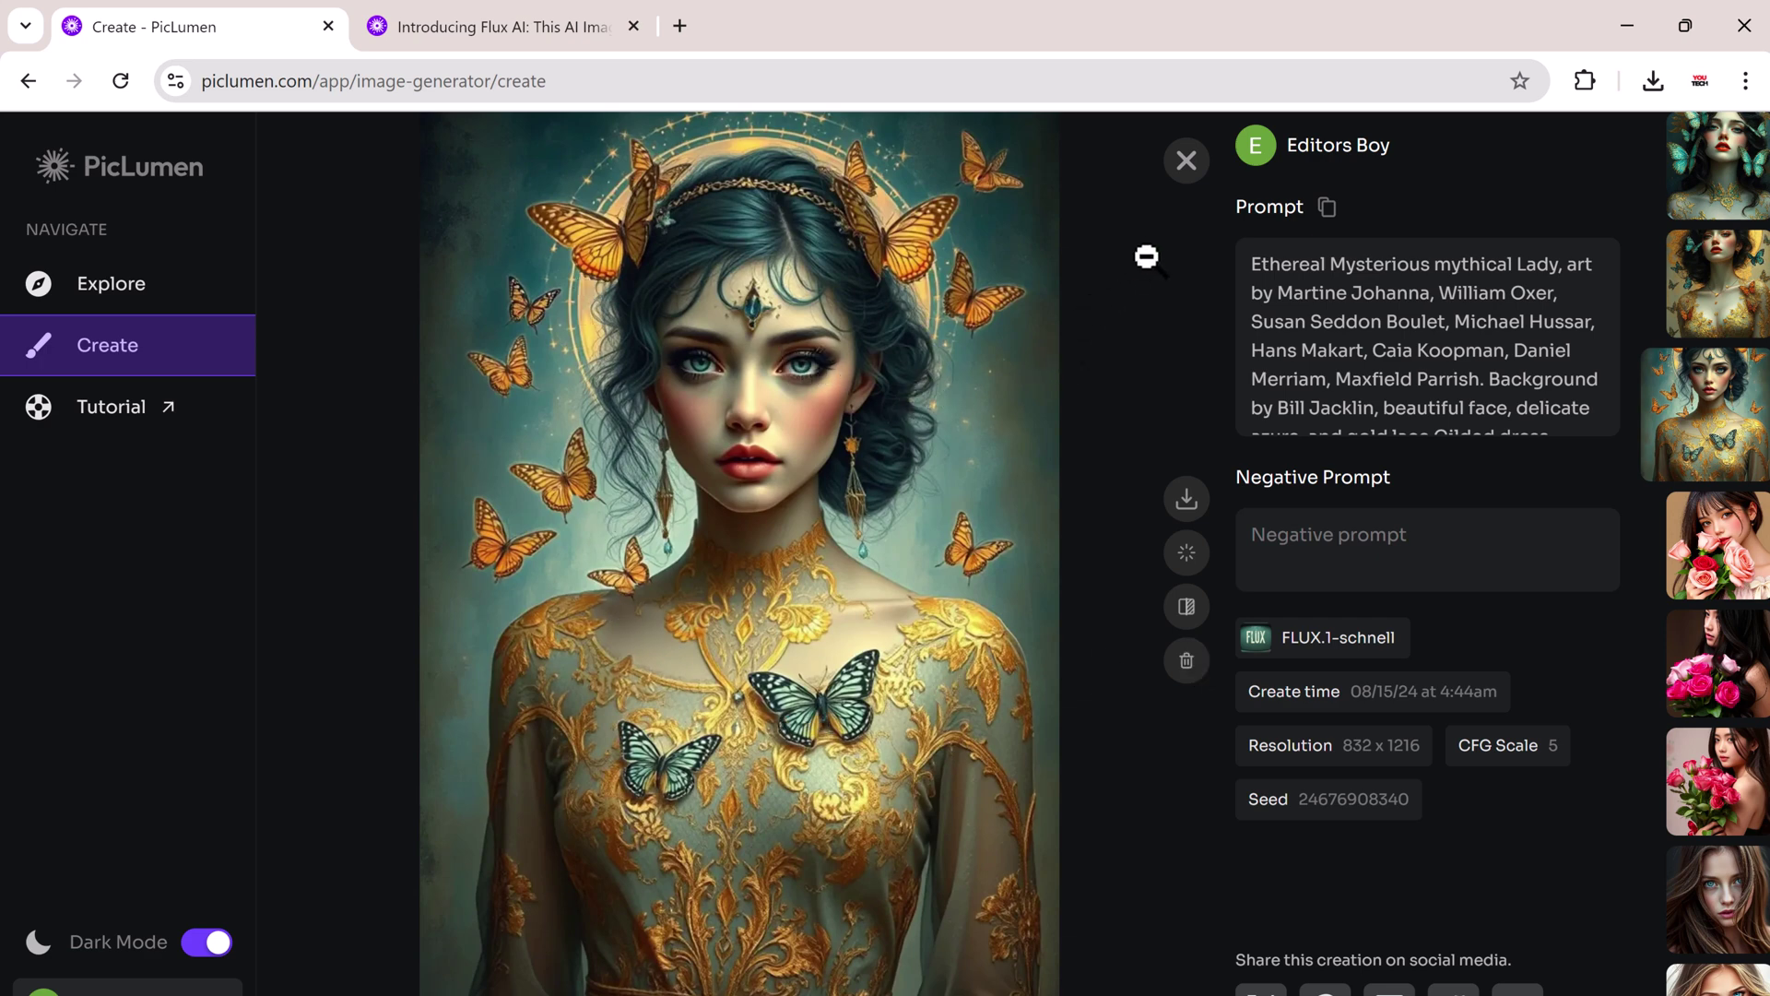
{"action": "left_click", "coordinate": [1187, 164]}
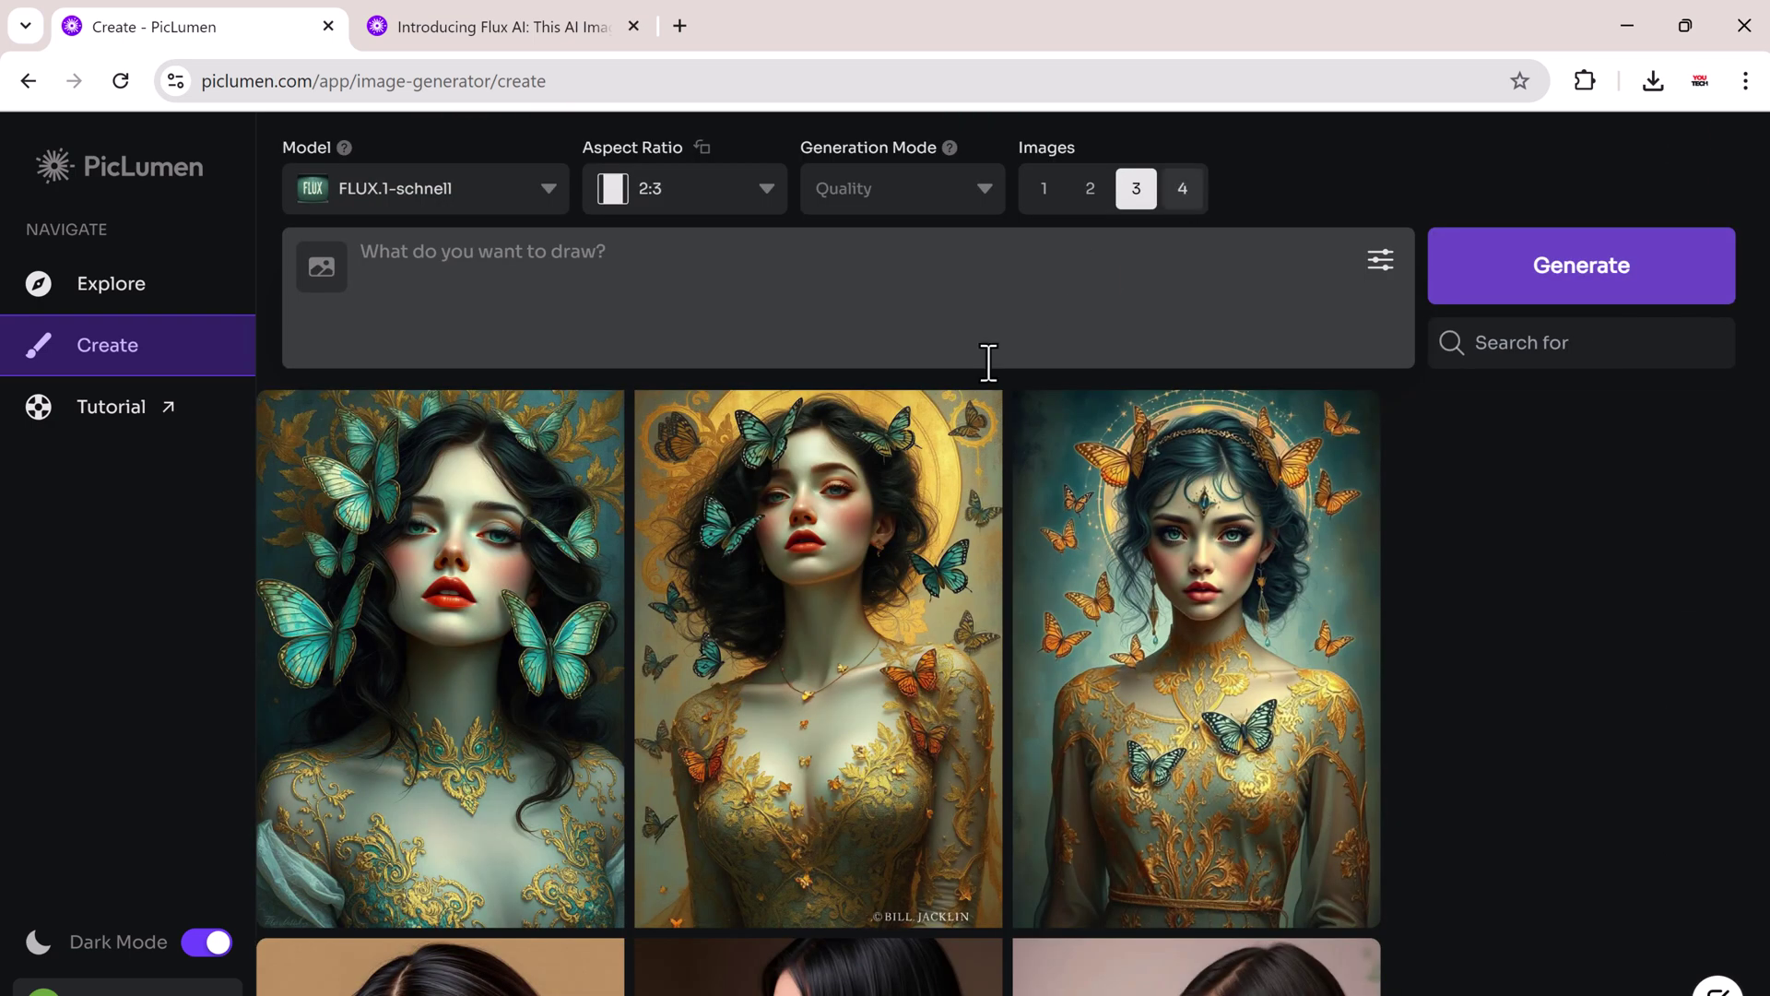
{"action": "left_click", "coordinate": [515, 609]}
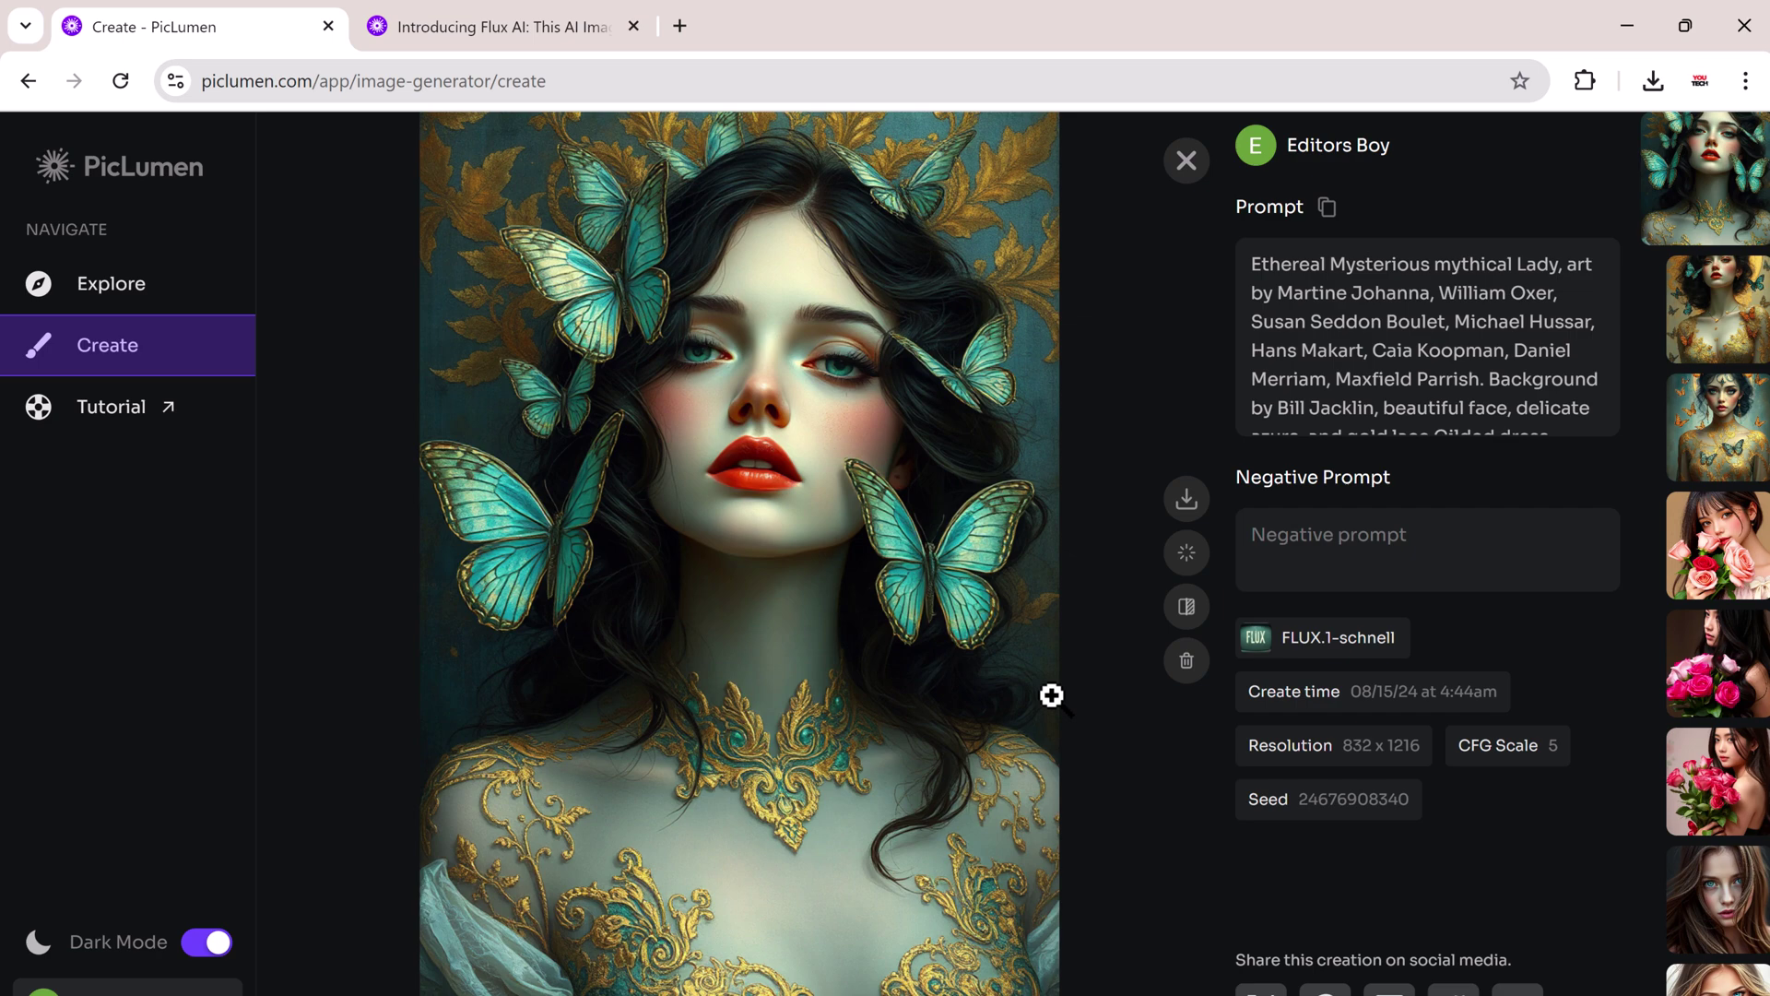
{"action": "left_click", "coordinate": [1185, 552]}
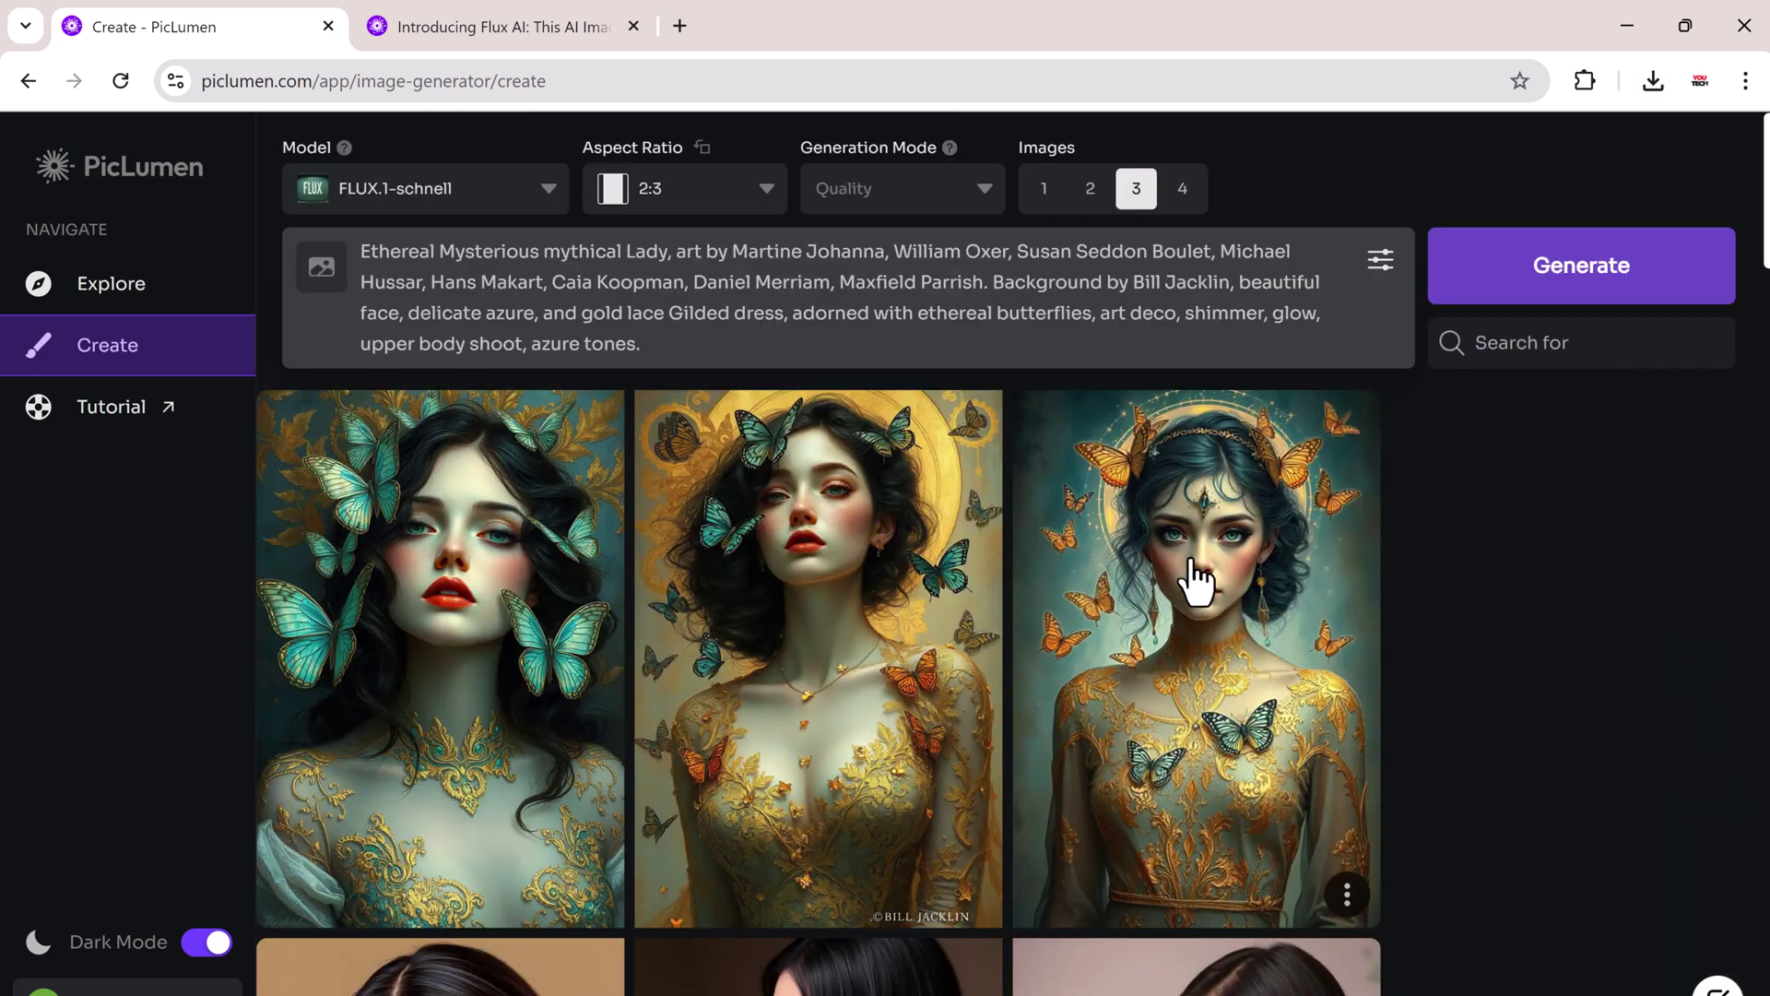